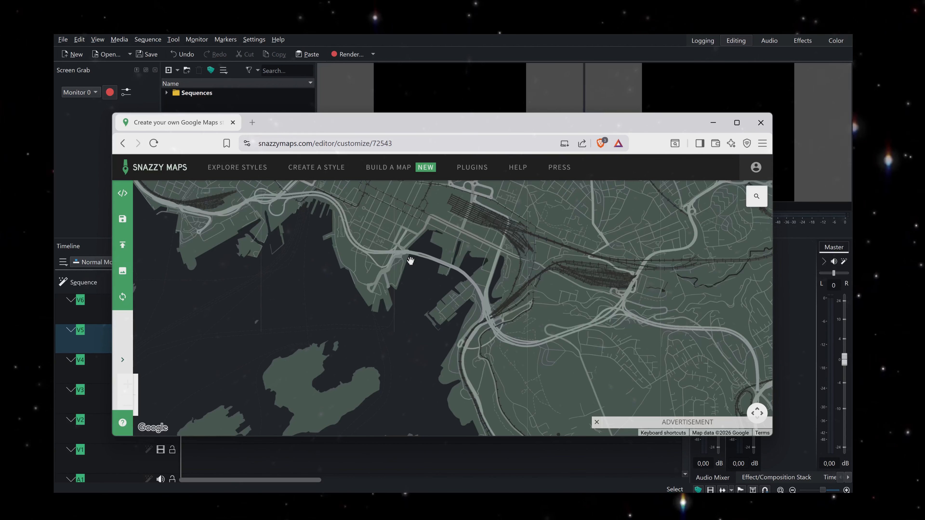
# Survey the styled map out to world scale, and frame it on the coastal city with its fjord and islands.
pyautogui.scroll(-2, 410, 260)
pyautogui.scroll(-3, 410, 261)
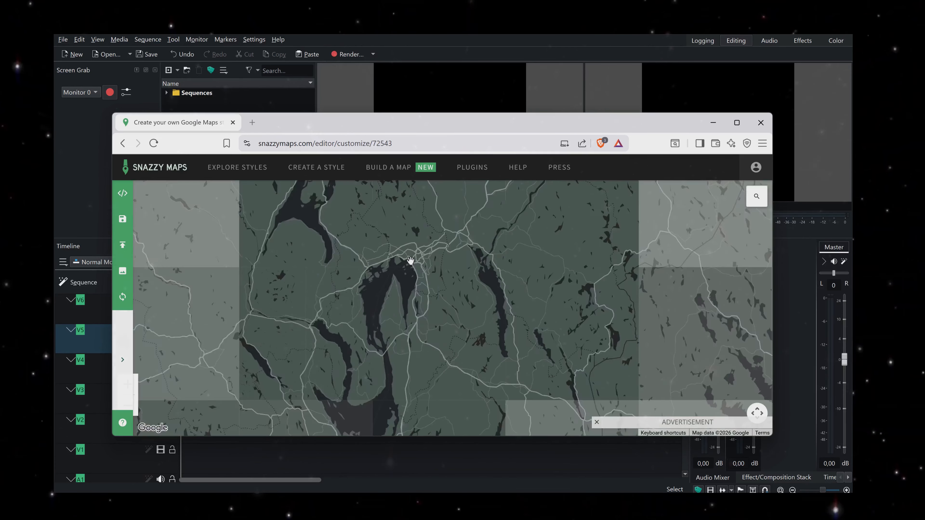
pyautogui.scroll(-3, 410, 261)
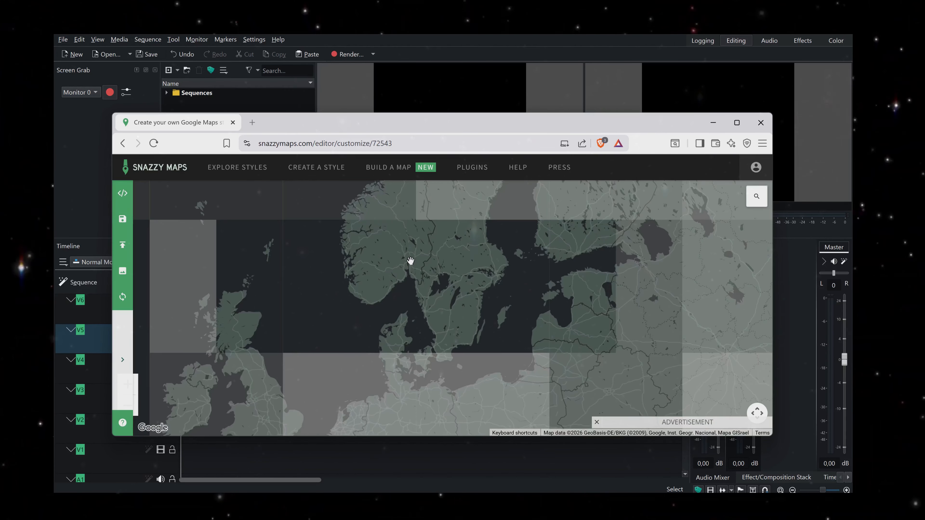
pyautogui.scroll(-3, 410, 261)
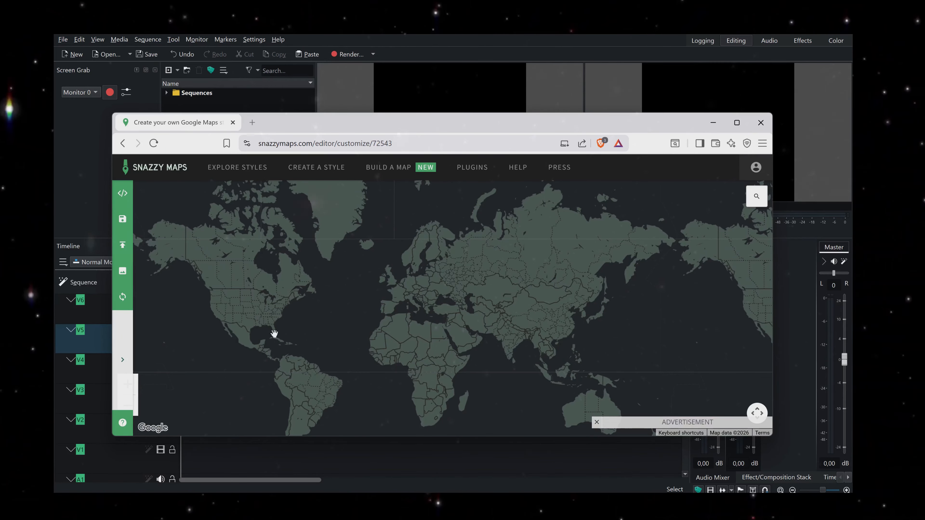
pyautogui.scroll(4, 432, 277)
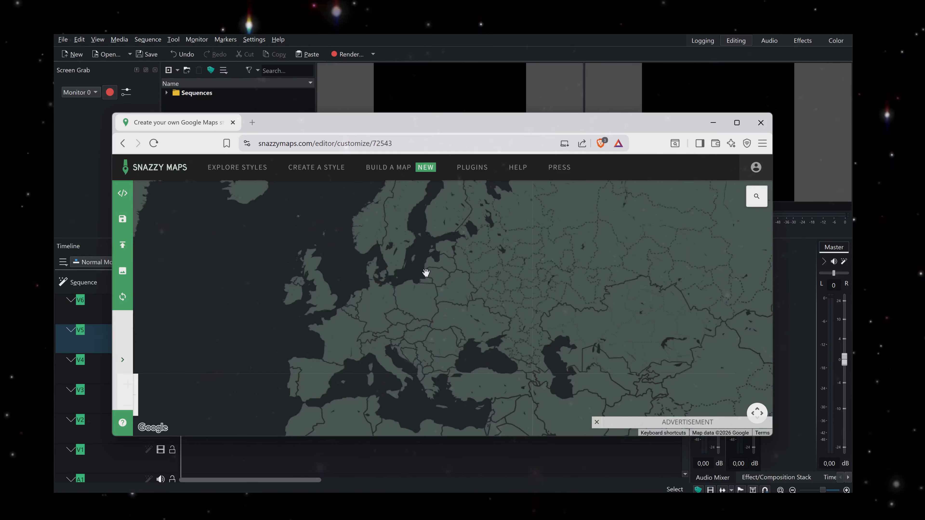
pyautogui.moveTo(297, 251); pyautogui.dragTo(533, 446)
pyautogui.moveTo(419, 285); pyautogui.dragTo(450, 330)
pyautogui.scroll(4, 450, 330)
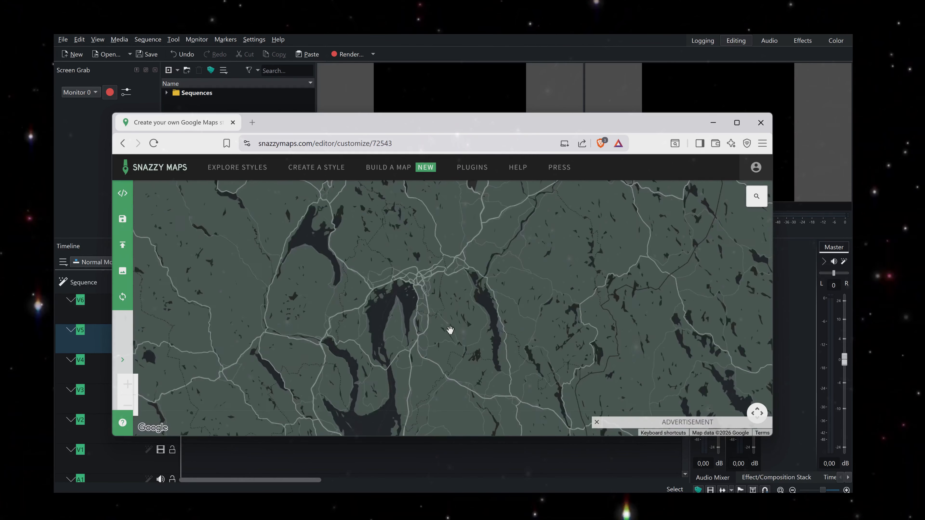
pyautogui.moveTo(421, 271); pyautogui.dragTo(486, 310)
pyautogui.scroll(2, 436, 307)
pyautogui.scroll(1, 465, 328)
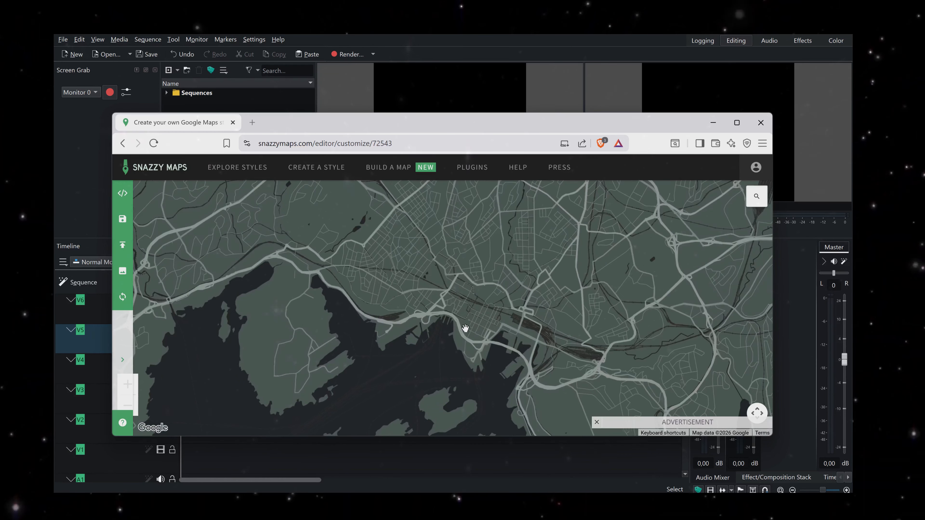
pyautogui.scroll(-2, 465, 328)
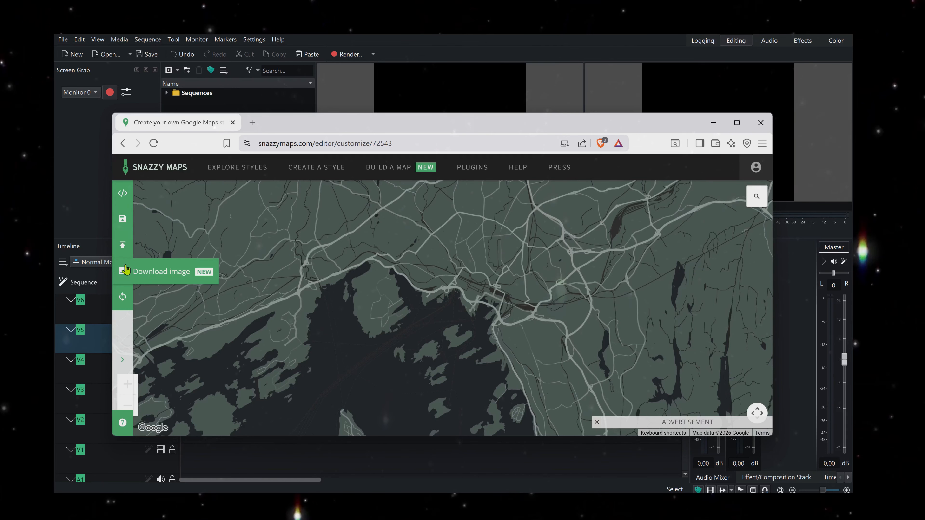
# Set up the map image download with dimensions of 1000 × 1000 px and a 3x scale factor.
pyautogui.click(156, 271)
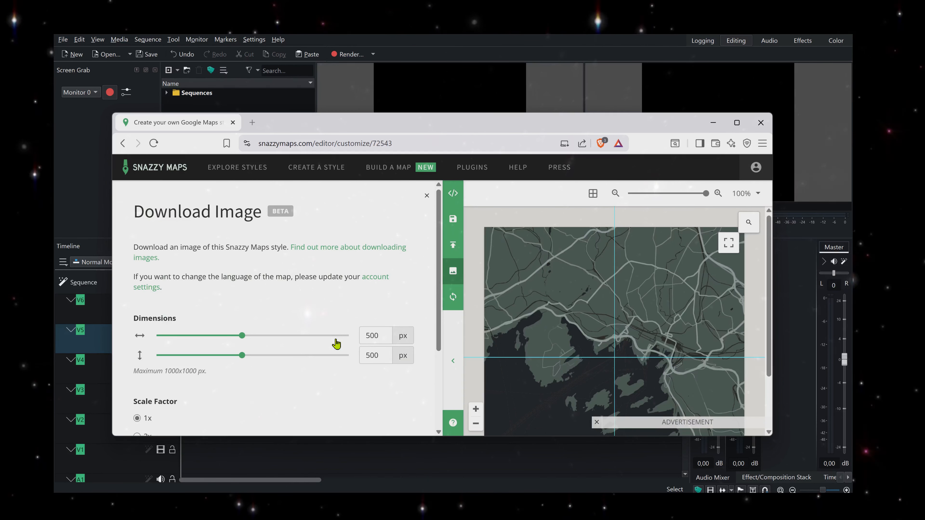
pyautogui.moveTo(243, 334); pyautogui.dragTo(353, 350)
pyautogui.moveTo(256, 353); pyautogui.dragTo(386, 380)
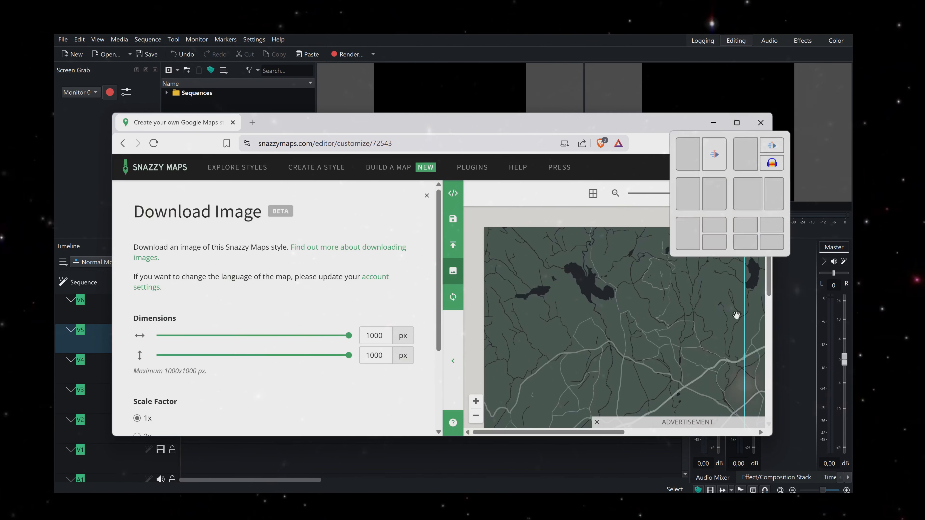
pyautogui.scroll(-5, 768, 298)
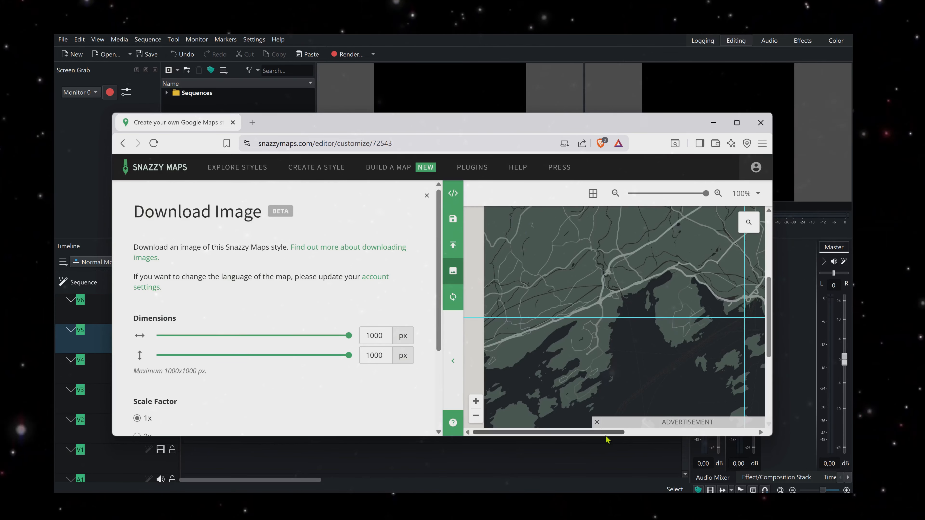
pyautogui.moveTo(606, 435); pyautogui.dragTo(684, 433)
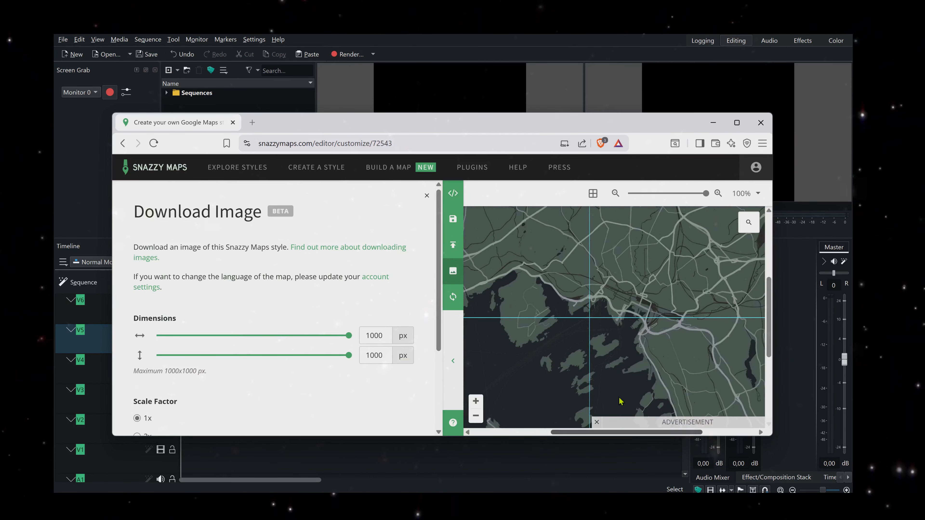
pyautogui.moveTo(439, 306); pyautogui.dragTo(434, 391)
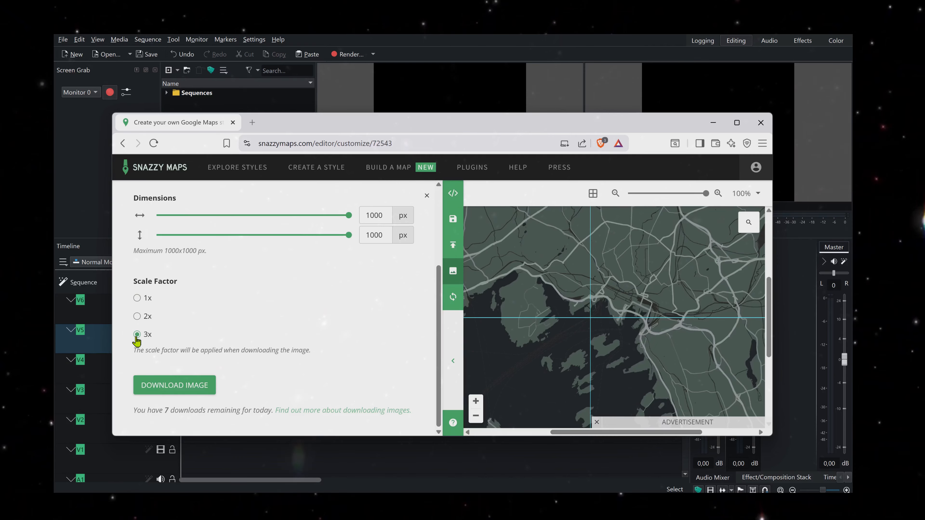
# Download the map image as snazzy-image.png into the Downloads folder and switch to Kdenlive.
pyautogui.click(169, 385)
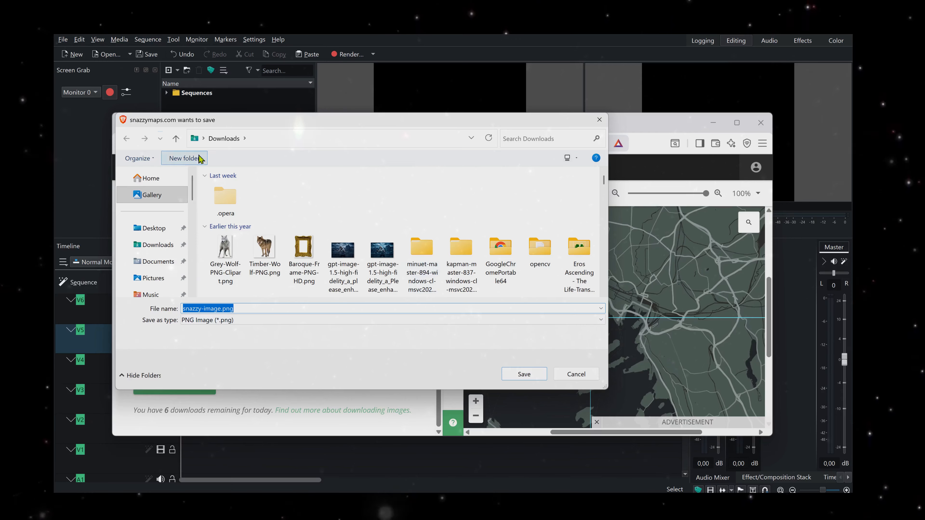
pyautogui.click(524, 374)
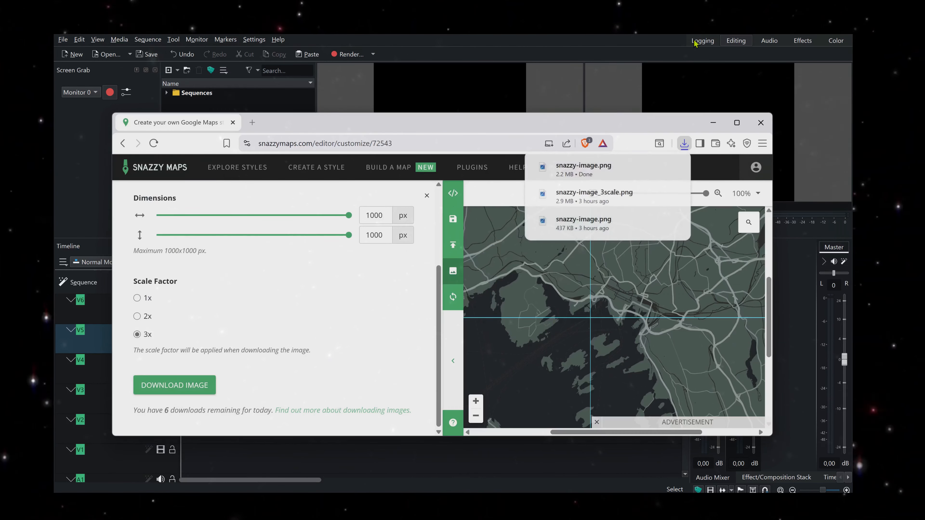
pyautogui.click(713, 122)
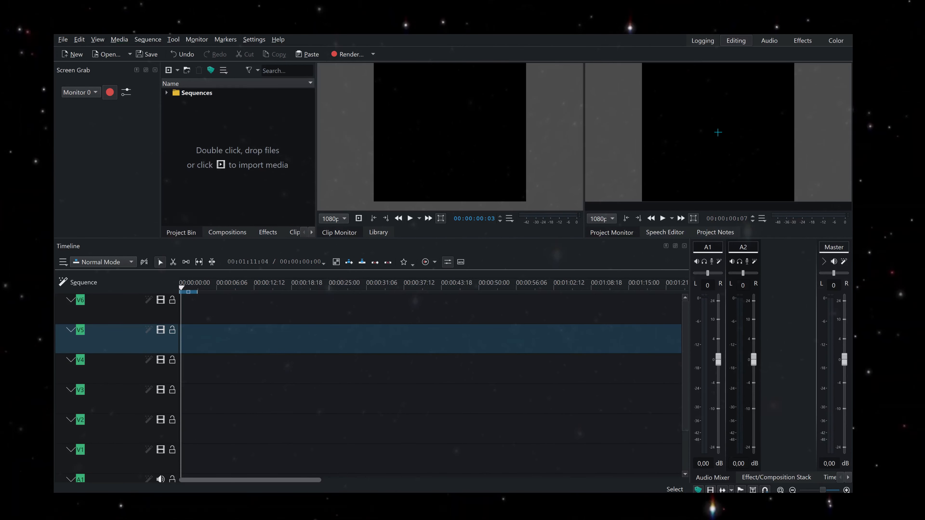
# Import snazzy-image_3scale.png onto track V6 at the timeline's start and extend the clip to about 26 seconds.
pyautogui.moveTo(278, 36); pyautogui.dragTo(220, 314)
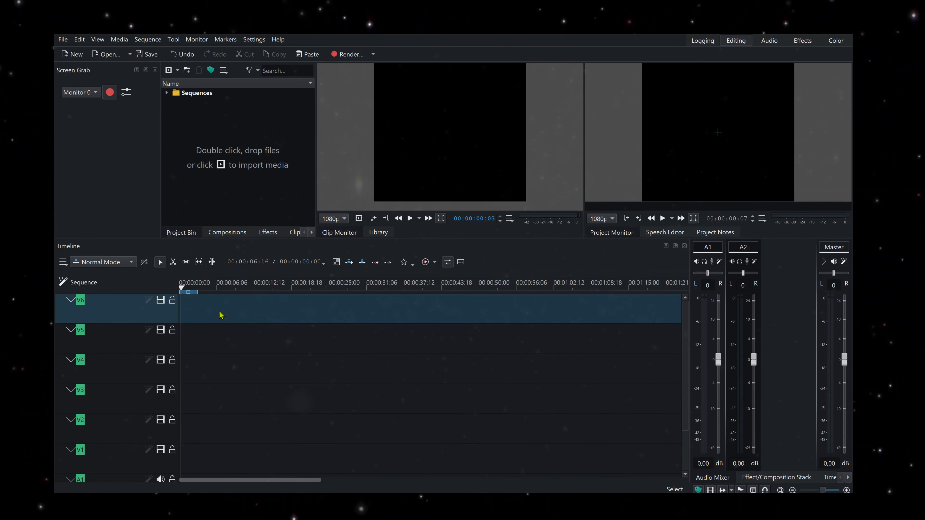
pyautogui.click(488, 279)
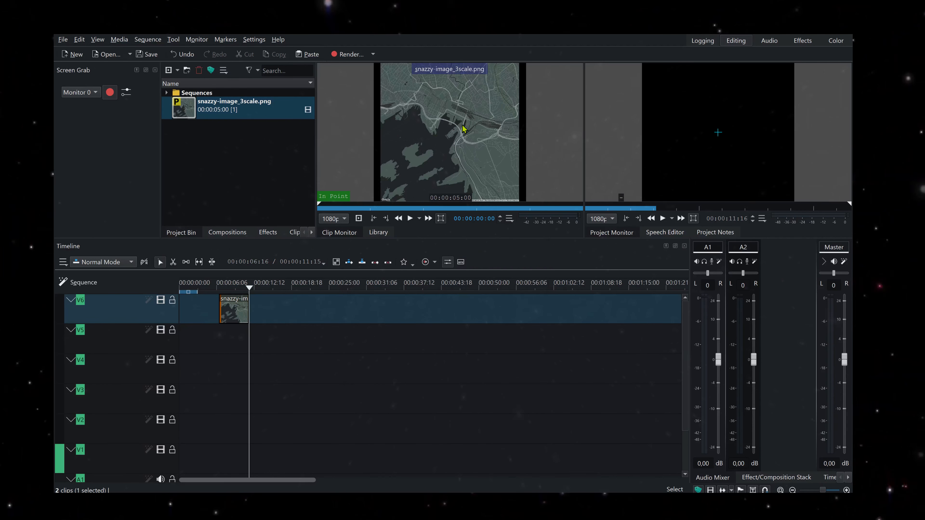
pyautogui.moveTo(235, 312); pyautogui.dragTo(336, 309)
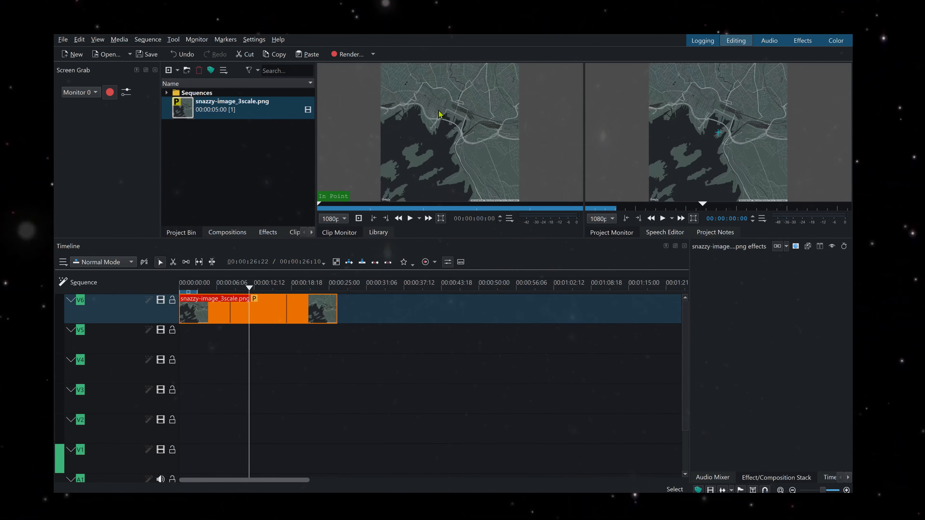
# Examine the default applications in Kdenlive's environment settings, including the path of the animation editor.
pyautogui.click(255, 40)
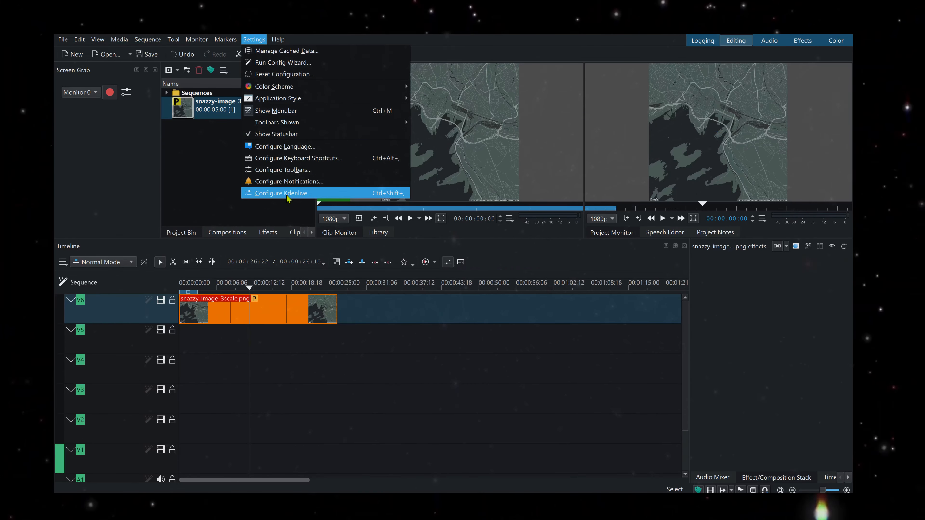
pyautogui.click(287, 197)
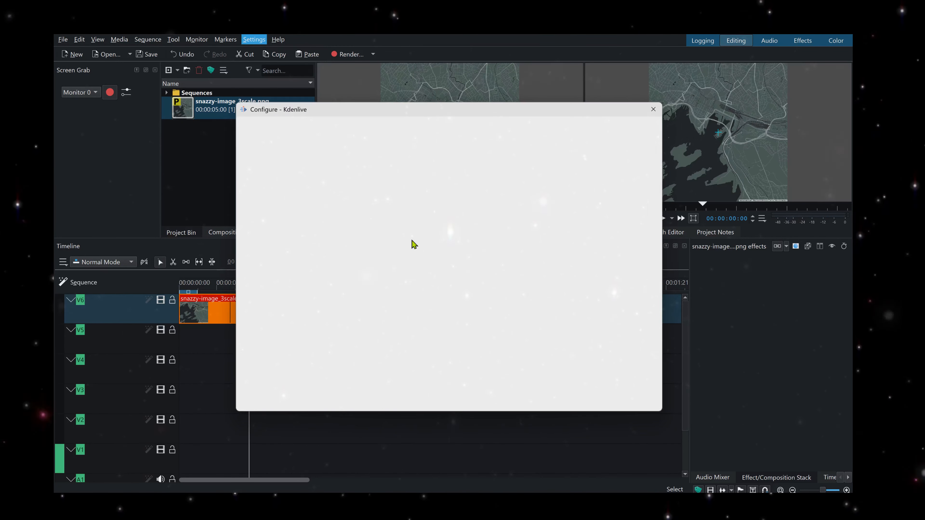
pyautogui.click(274, 286)
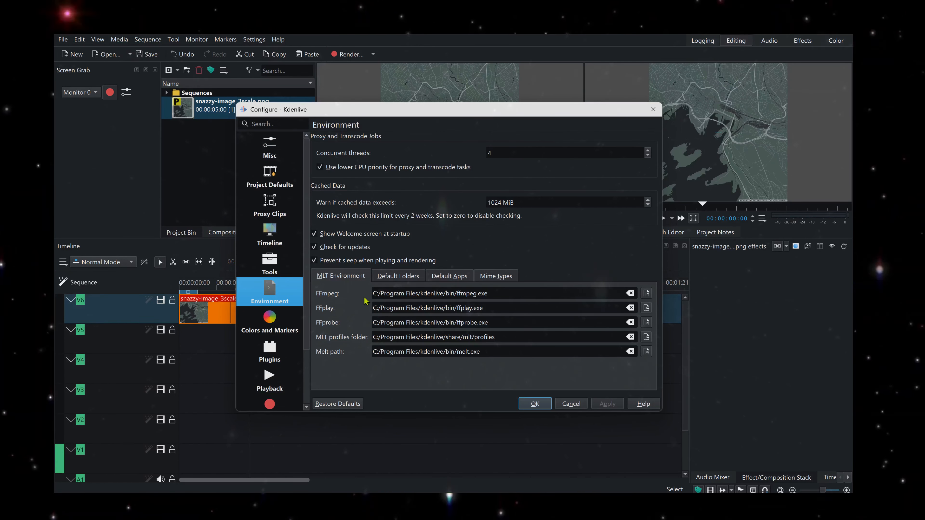
pyautogui.click(400, 277)
pyautogui.click(453, 281)
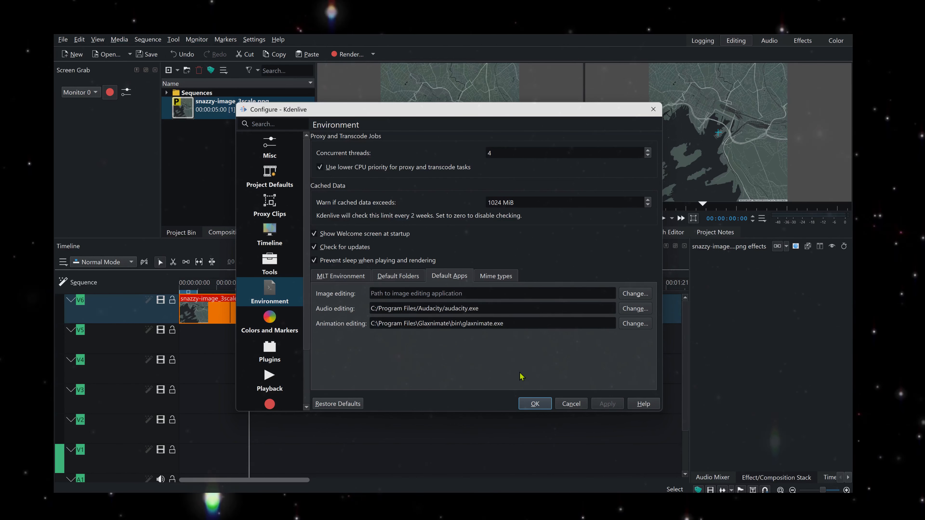
pyautogui.click(533, 403)
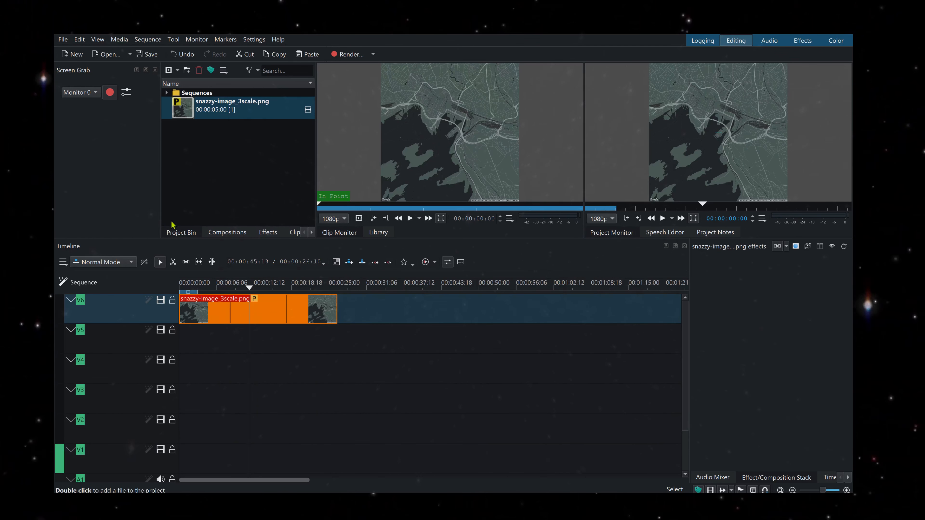
# Create a 5-second animation clip in Glaxnimate and add the snazzy-image_3scale map to its canvas as an object.
pyautogui.click(177, 70)
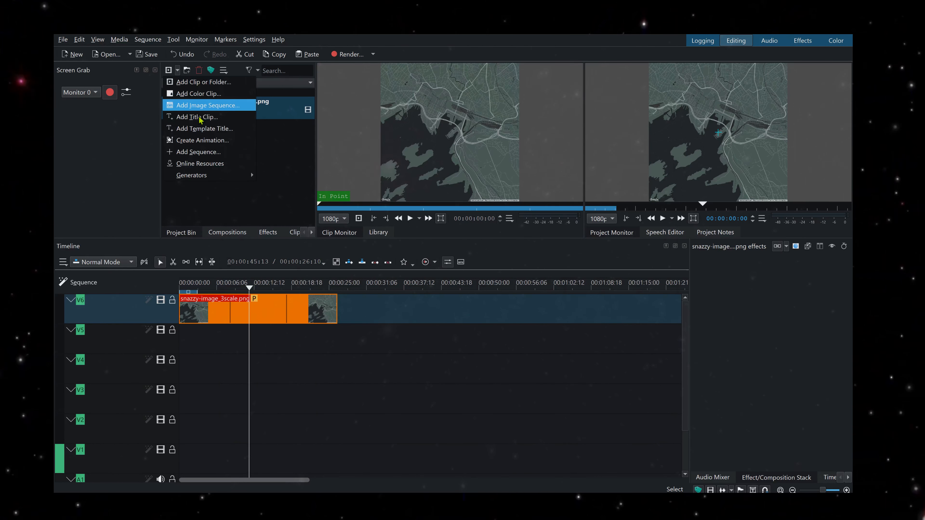
pyautogui.click(189, 140)
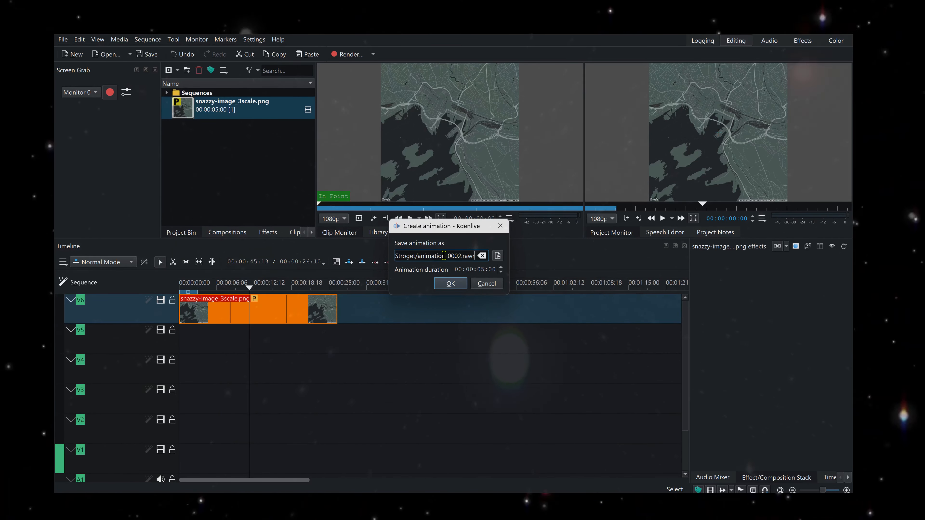
pyautogui.click(449, 284)
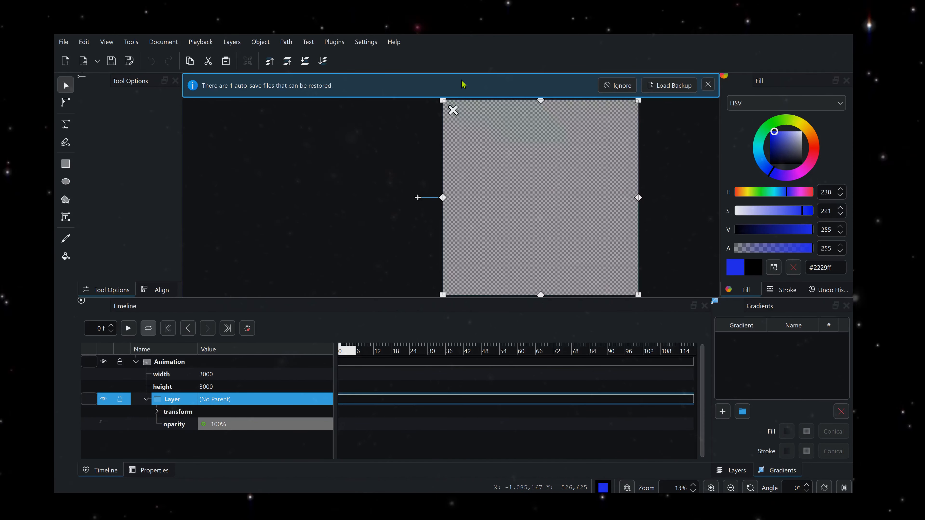
pyautogui.moveTo(584, 256); pyautogui.dragTo(530, 200)
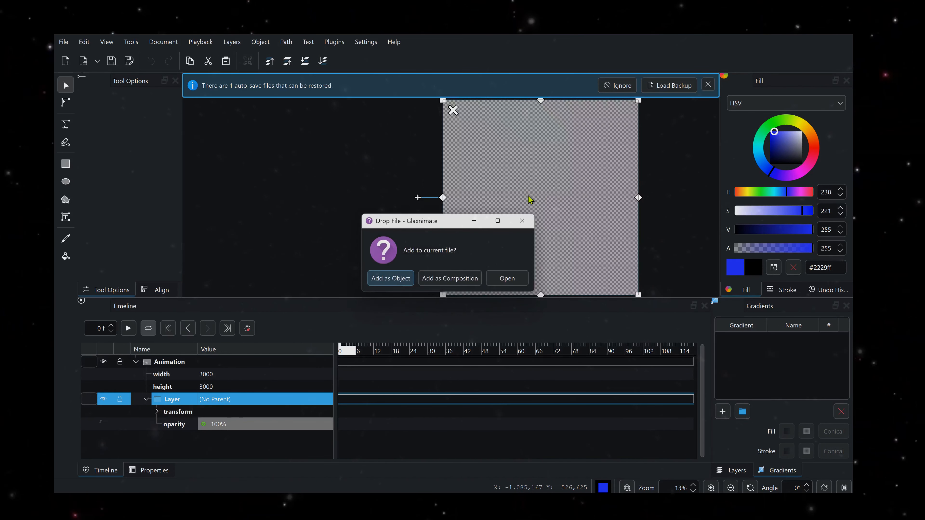
pyautogui.click(385, 280)
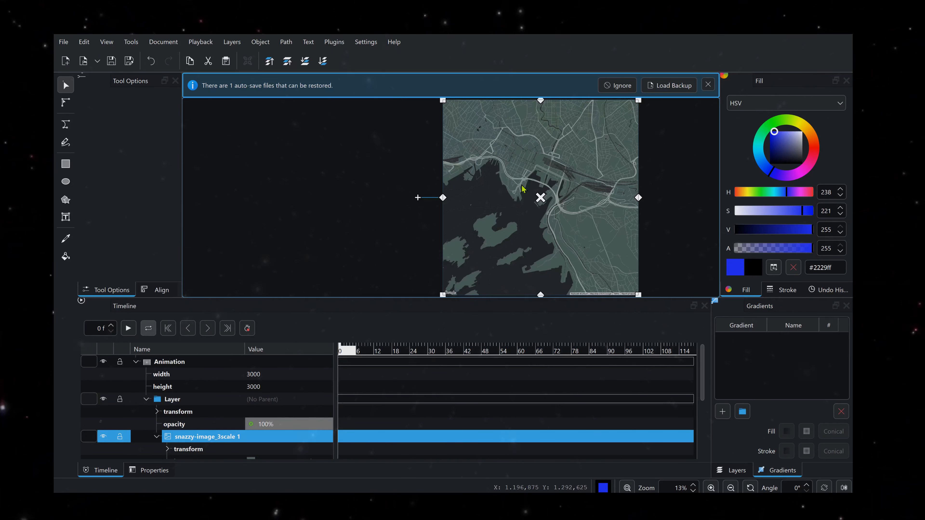
# Draw an open, straight-segmented route path over the map's central peninsula and adjoining harbour water, ending near its starting point.
pyautogui.scroll(2, 521, 185)
pyautogui.scroll(1, 522, 188)
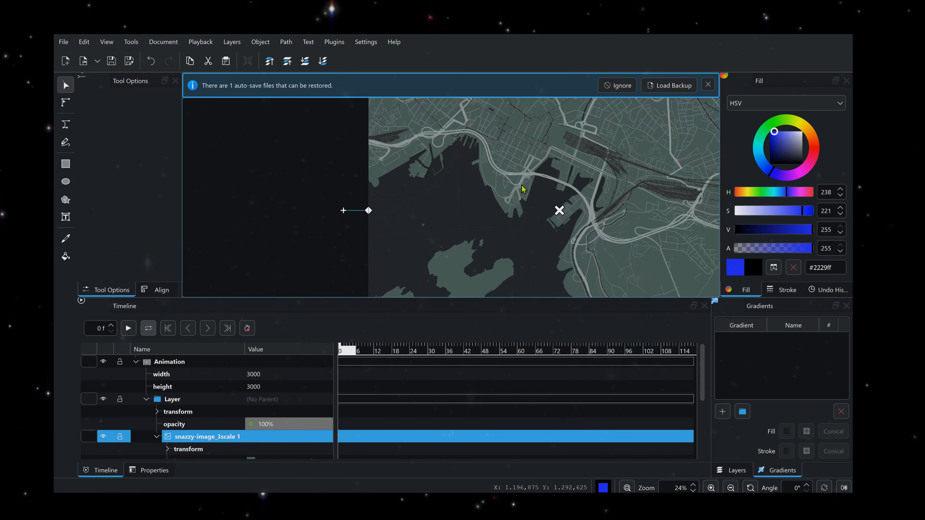
pyautogui.scroll(1, 522, 188)
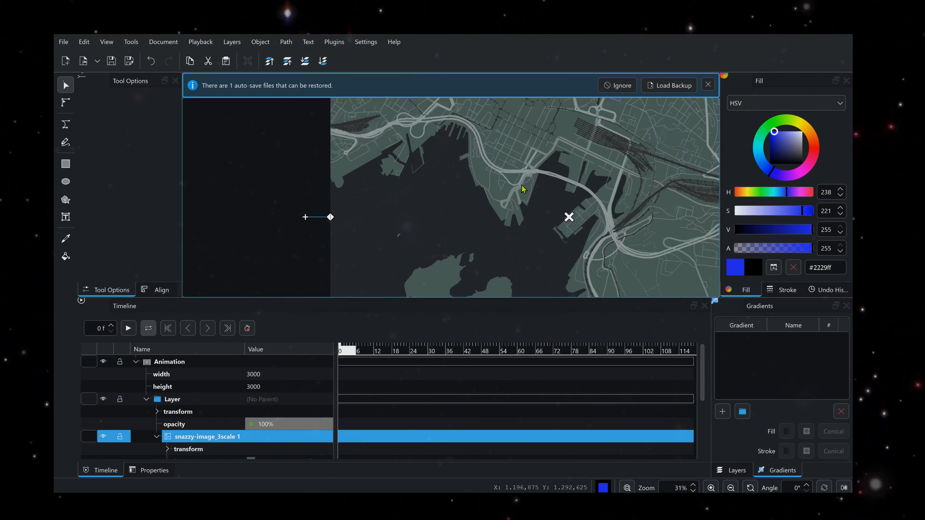
pyautogui.scroll(1, 524, 181)
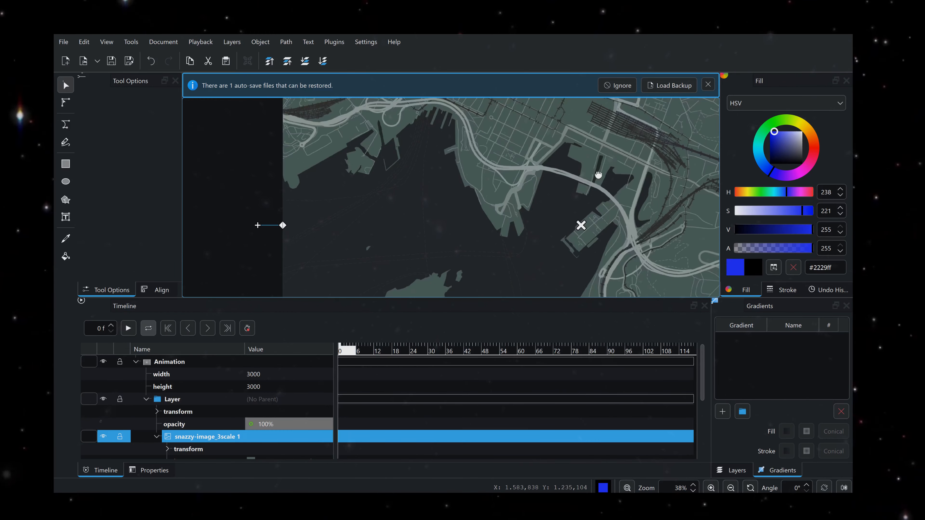
pyautogui.moveTo(599, 177)
pyautogui.mouseDown()
pyautogui.moveTo(478, 179)
pyautogui.moveTo(474, 188)
pyautogui.moveTo(466, 178)
pyautogui.moveTo(478, 179)
pyautogui.mouseUp()
pyautogui.scroll(-2, 479, 180)
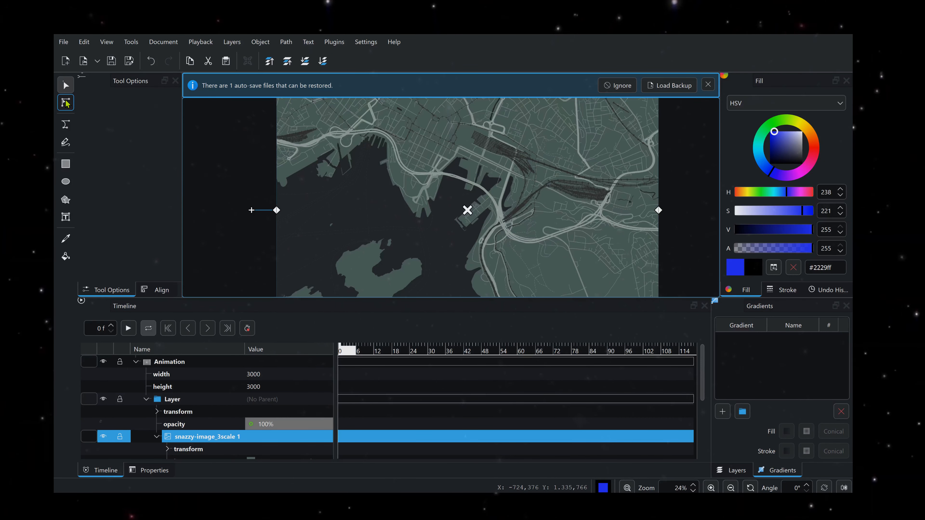
pyautogui.click(66, 124)
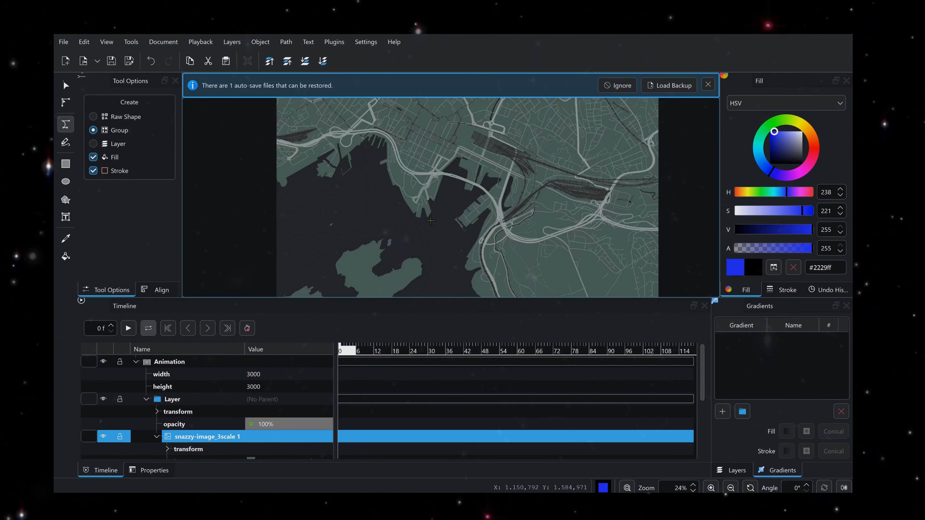
pyautogui.click(436, 197)
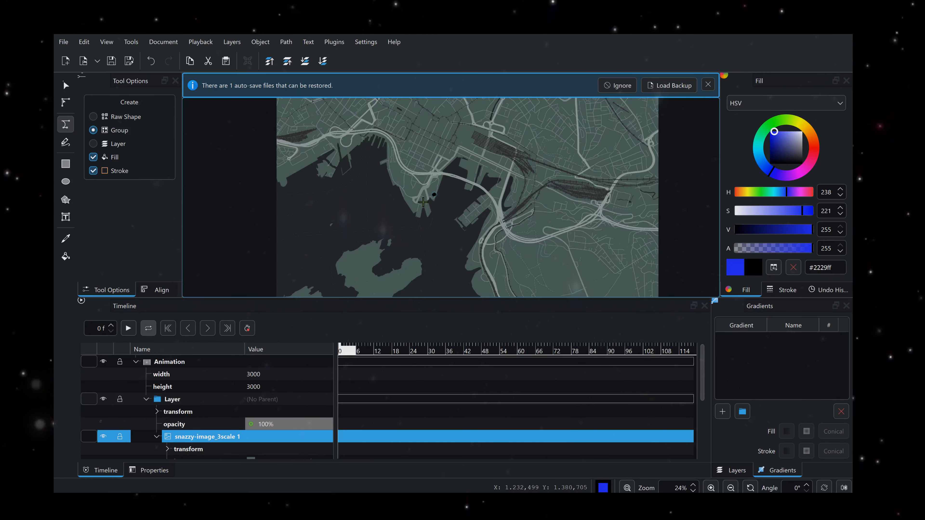
pyautogui.click(418, 205)
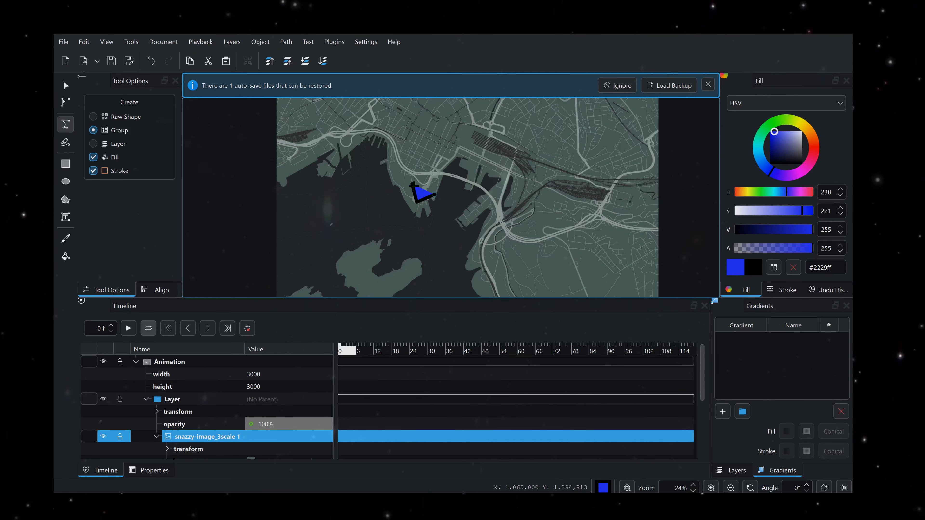
pyautogui.click(413, 185)
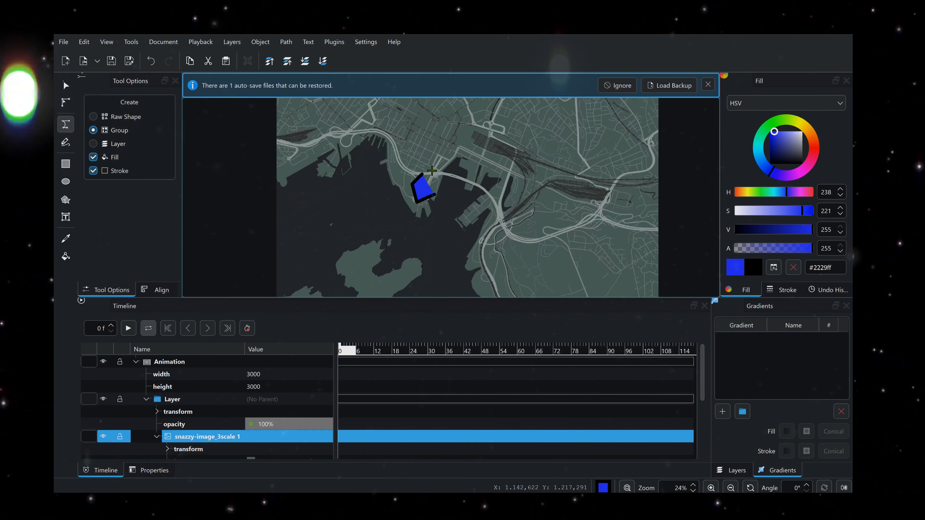
pyautogui.click(443, 165)
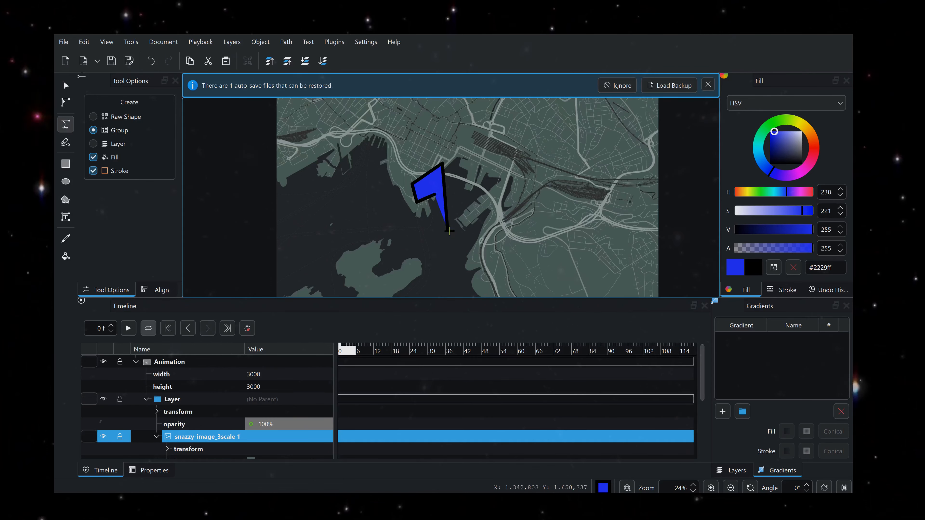
pyautogui.click(444, 238)
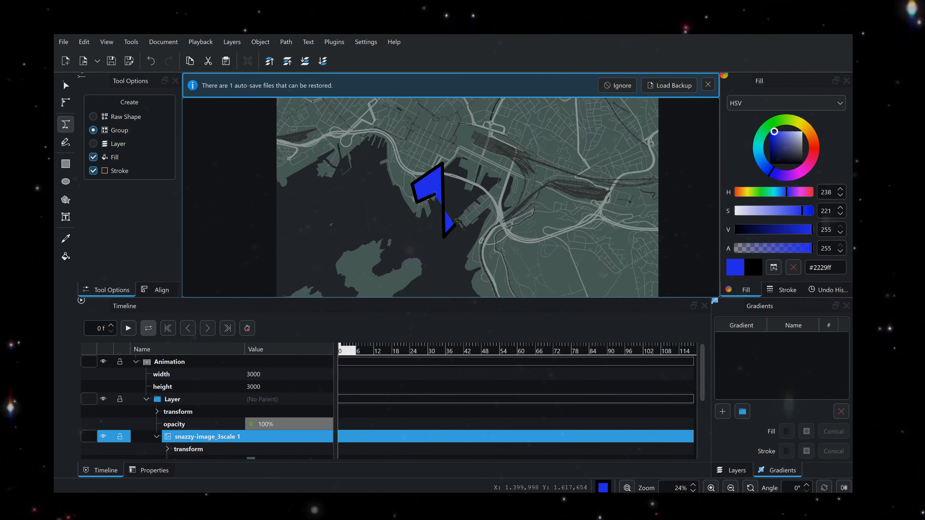
pyautogui.click(460, 202)
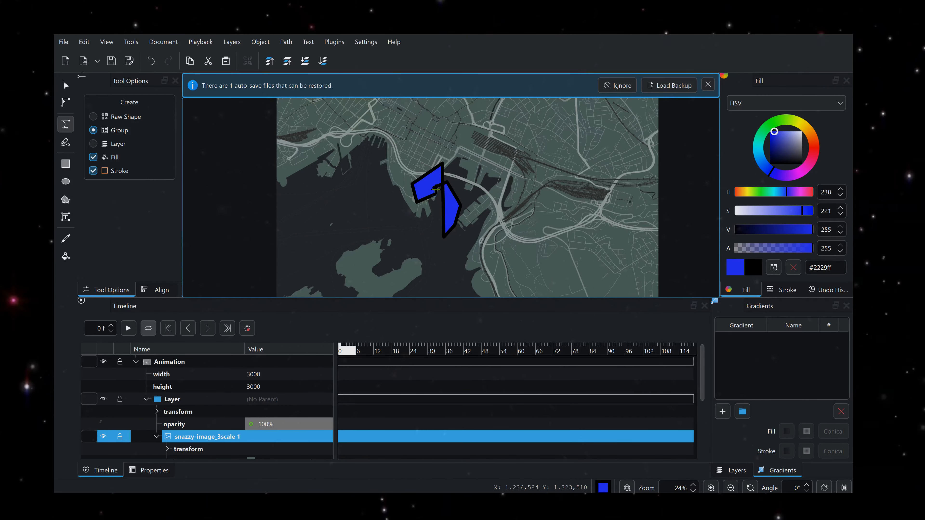
pyautogui.click(435, 190)
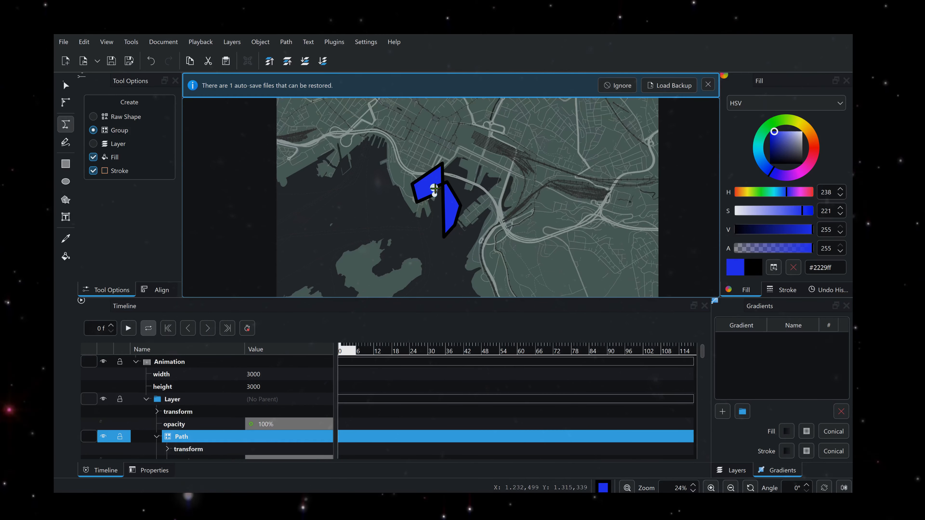
# Delete the fill from the drawn path group, leaving only its stroke.
pyautogui.scroll(3, 434, 189)
pyautogui.scroll(-2, 435, 189)
pyautogui.scroll(2, 435, 188)
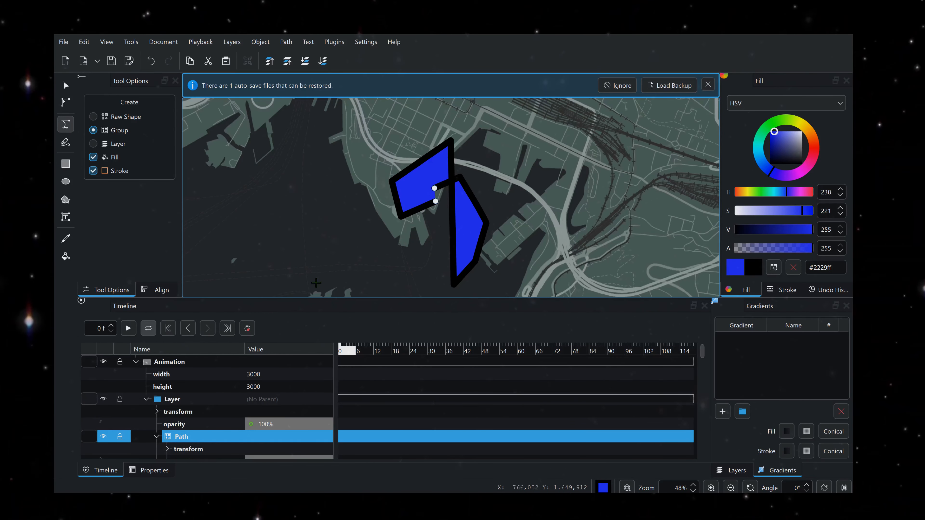
pyautogui.scroll(-3, 180, 427)
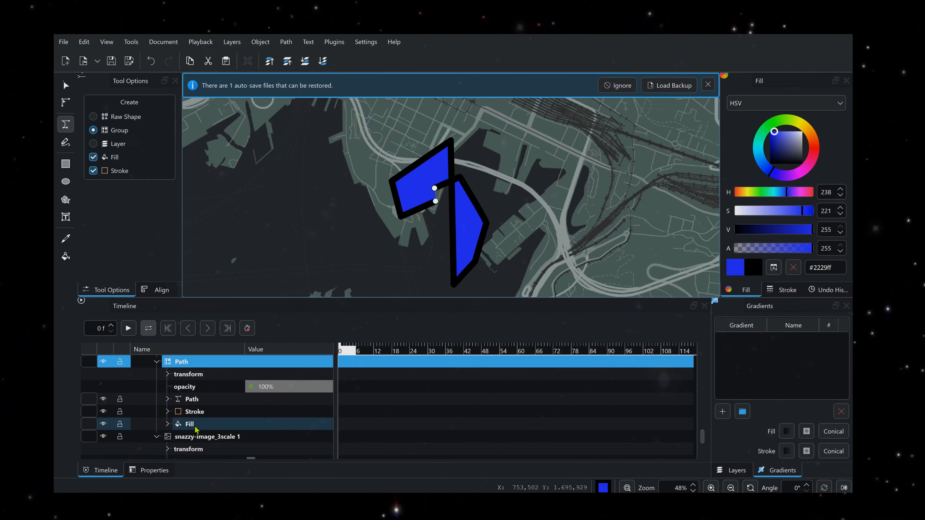
pyautogui.click(190, 424)
pyautogui.rightClick(196, 429)
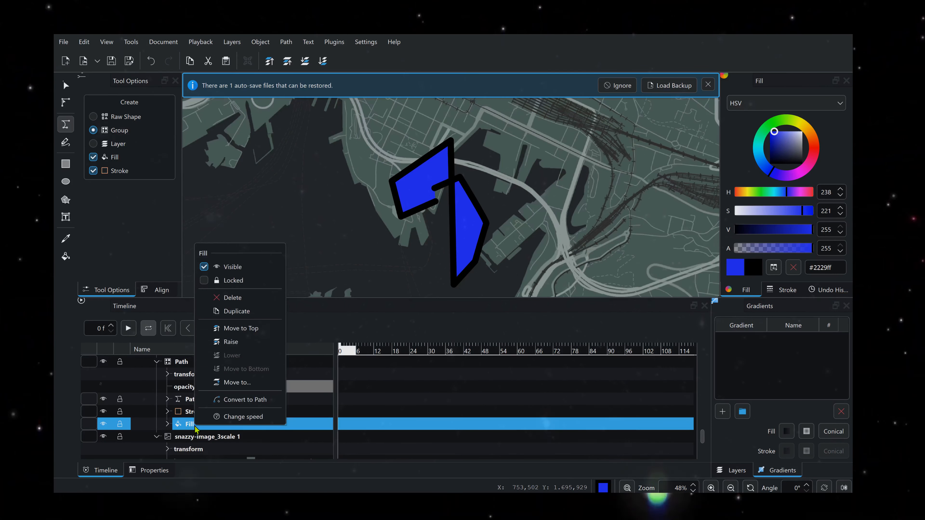
pyautogui.click(233, 298)
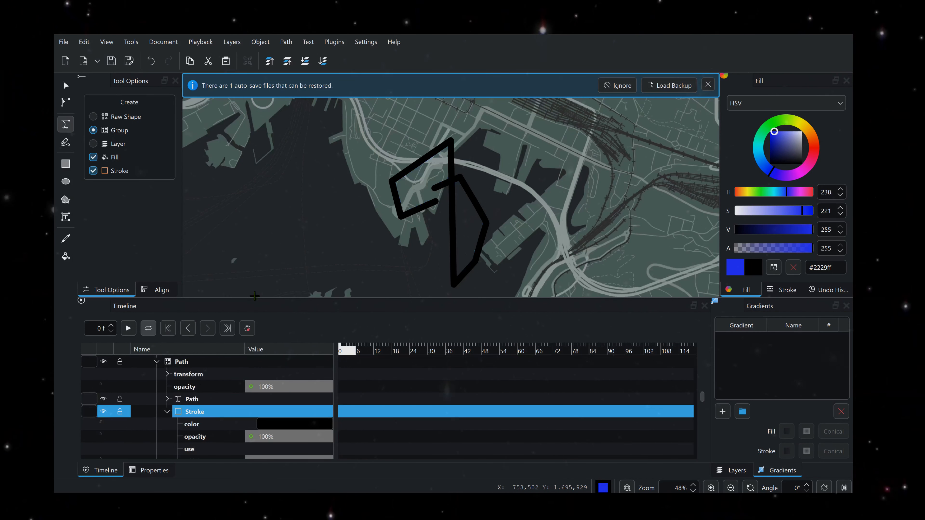
# Change the path's stroke color to bright cyan, #35f0ff.
pyautogui.click(193, 400)
pyautogui.click(192, 415)
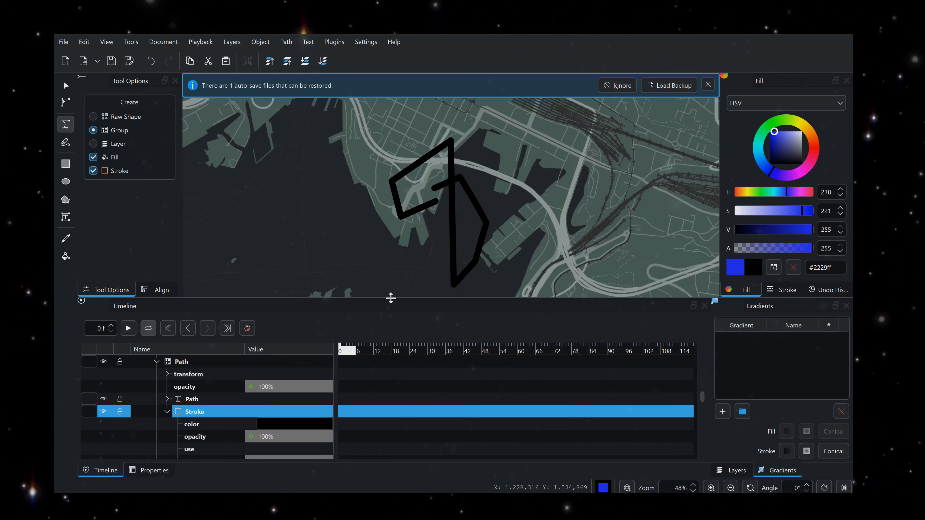
pyautogui.click(278, 423)
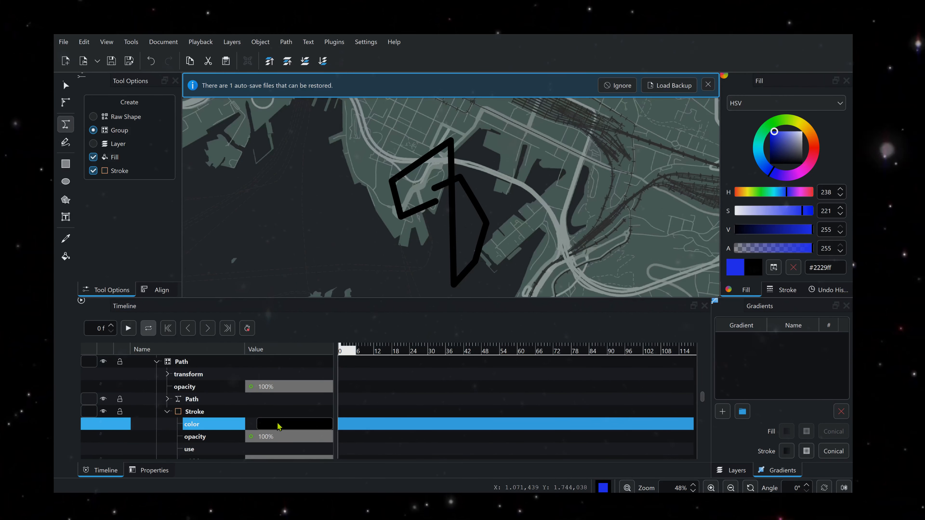
pyautogui.doubleClick(279, 423)
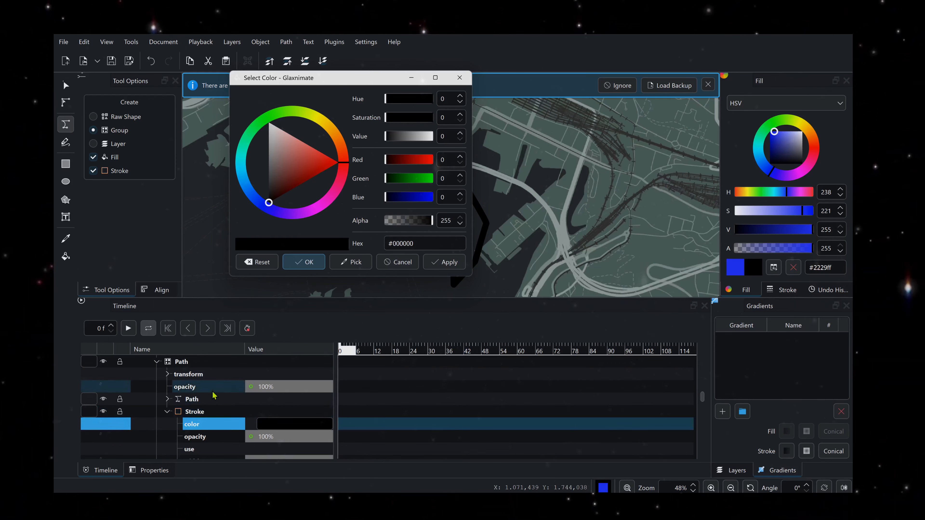
pyautogui.scroll(1, 204, 419)
pyautogui.scroll(-1, 221, 434)
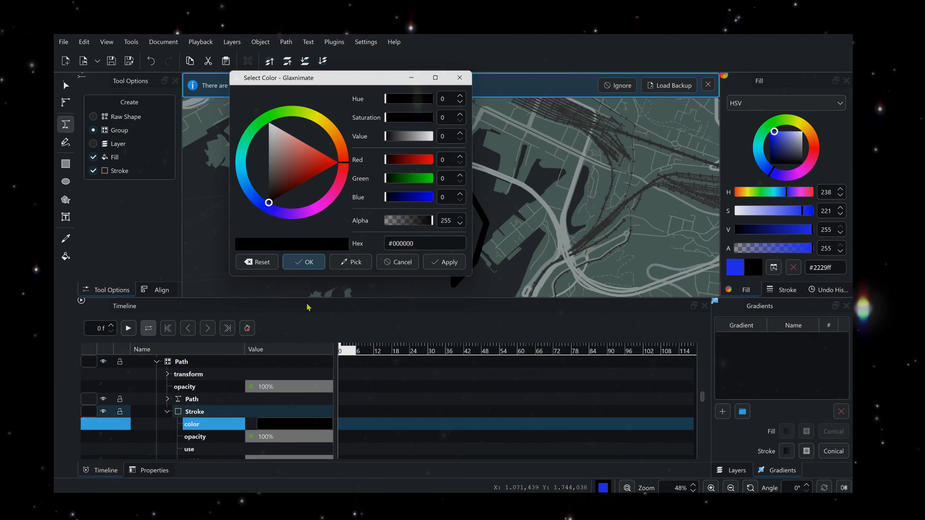
pyautogui.moveTo(328, 78); pyautogui.dragTo(253, 116)
pyautogui.moveTo(198, 237)
pyautogui.mouseDown()
pyautogui.moveTo(174, 210)
pyautogui.moveTo(187, 213)
pyautogui.mouseUp()
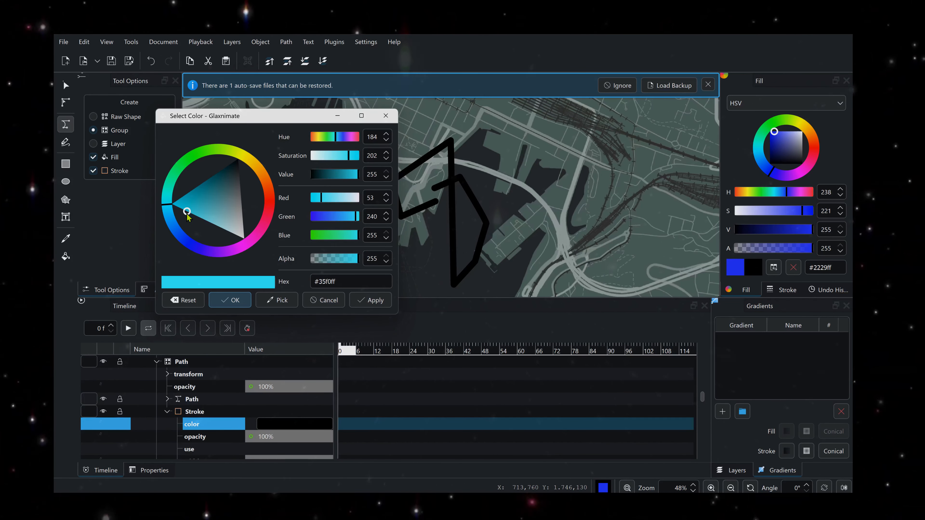
pyautogui.click(231, 299)
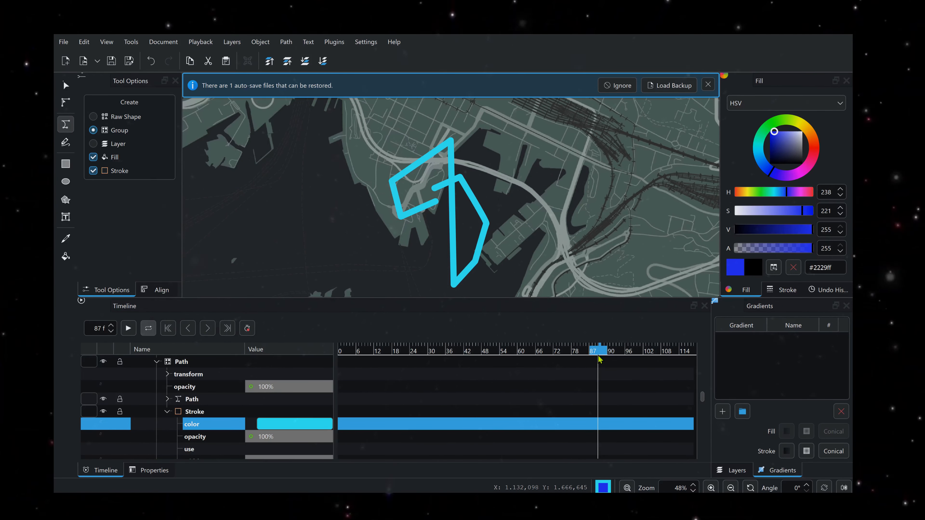
# Add a Trim Path modifier to the drawn path group.
pyautogui.rightClick(597, 426)
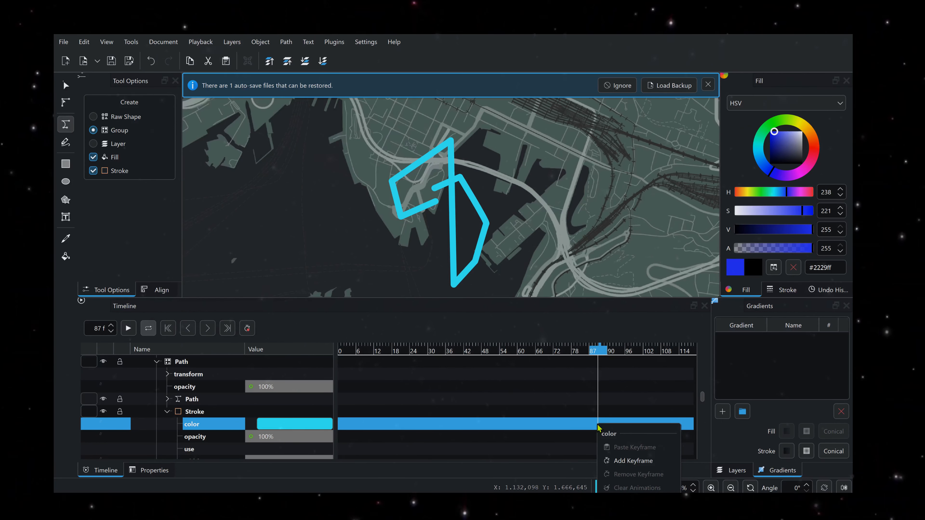
pyautogui.click(200, 363)
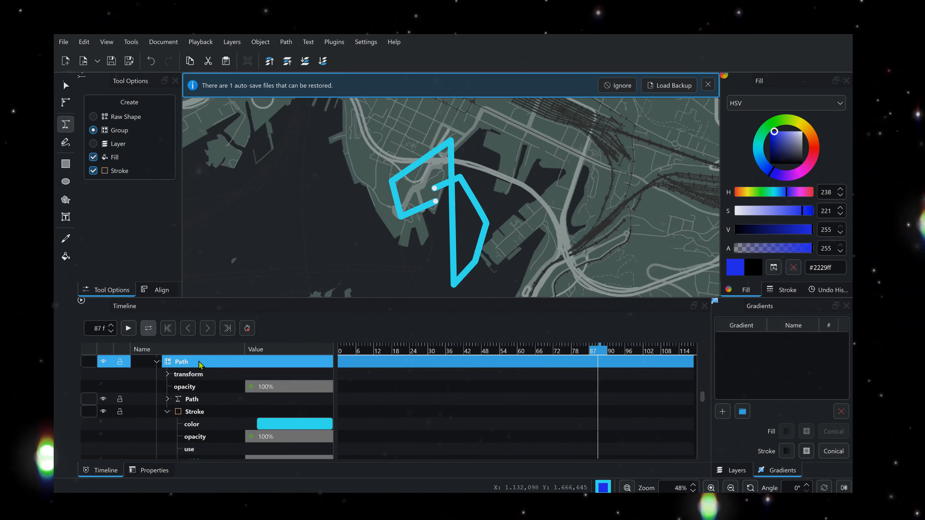
pyautogui.rightClick(199, 364)
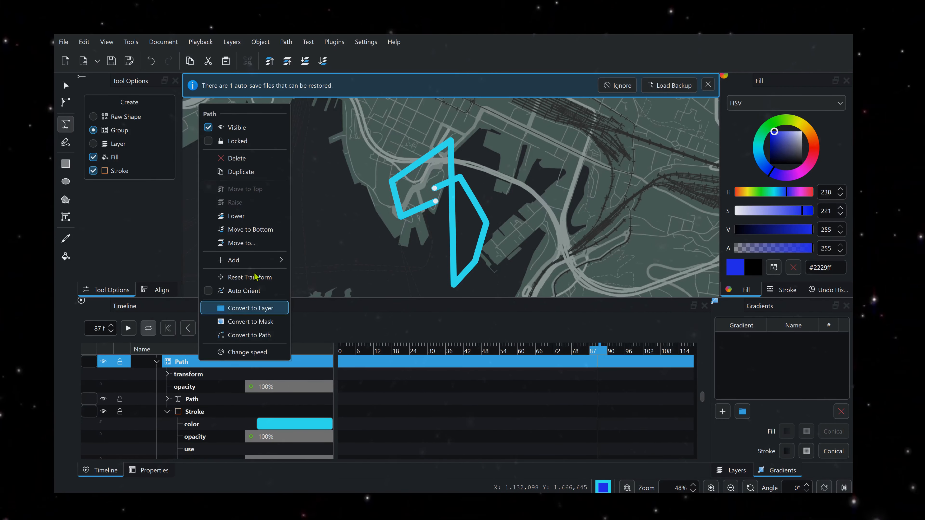
pyautogui.moveTo(252, 259)
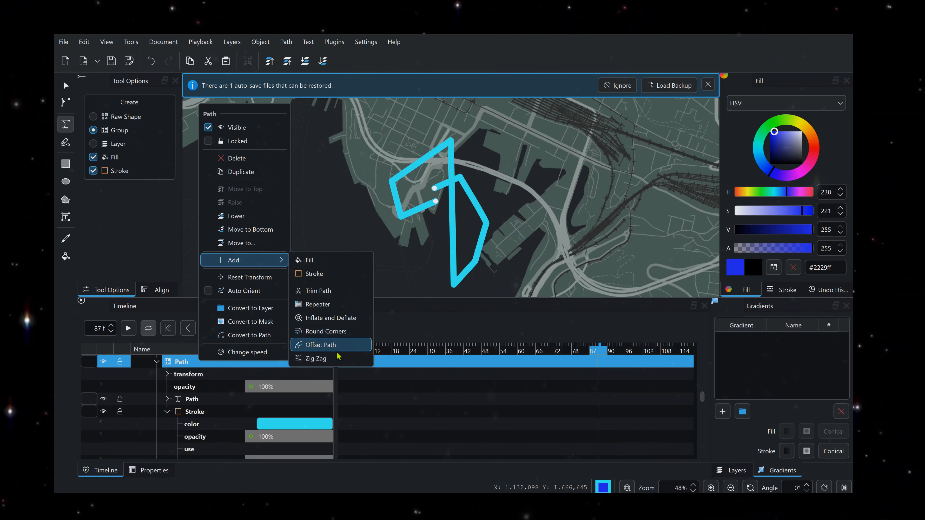
pyautogui.click(328, 292)
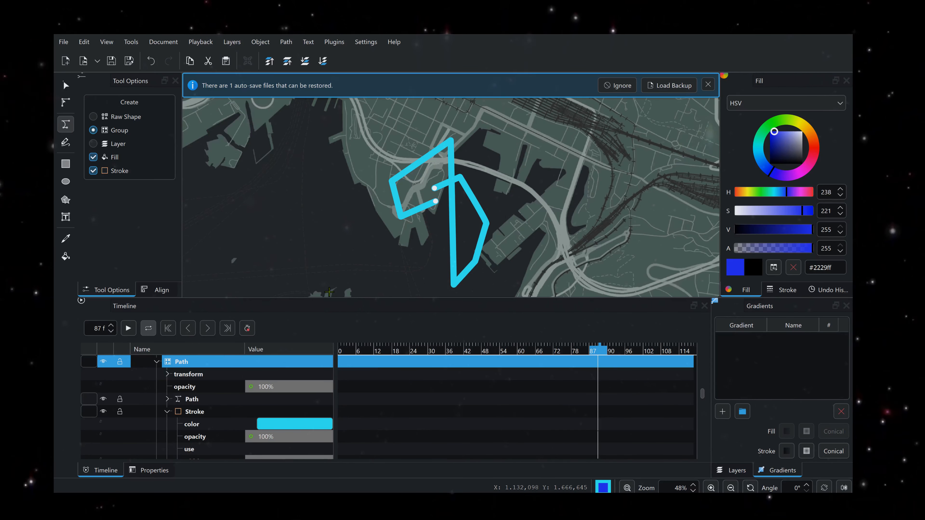
# Turn on keyframe recording and add a keyframe to the Trim Path's end property at frame 87.
pyautogui.scroll(-3, 294, 410)
pyautogui.scroll(-4, 294, 411)
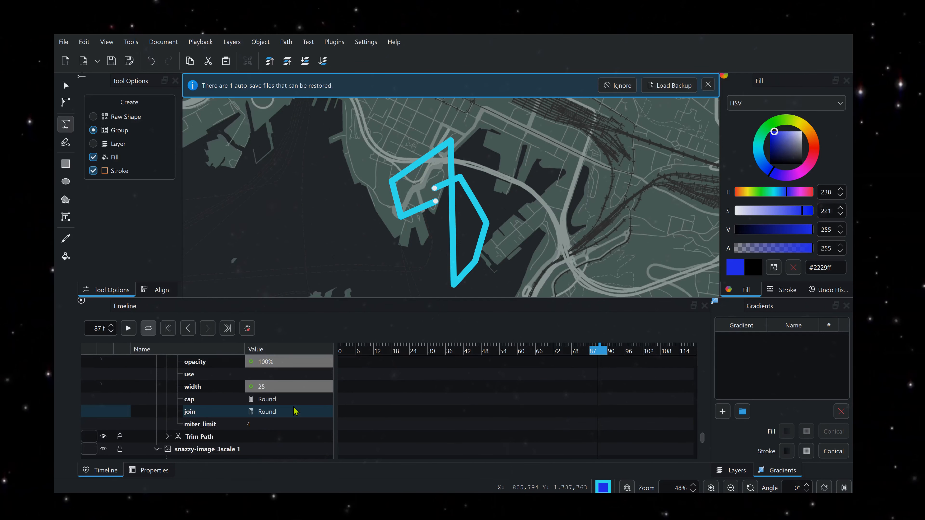
pyautogui.click(168, 424)
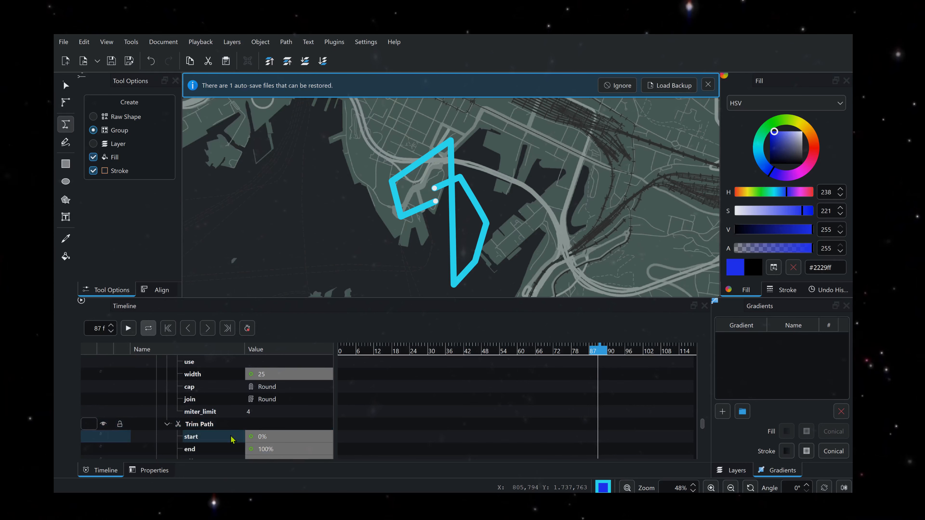
pyautogui.scroll(-3, 258, 436)
pyautogui.click(271, 412)
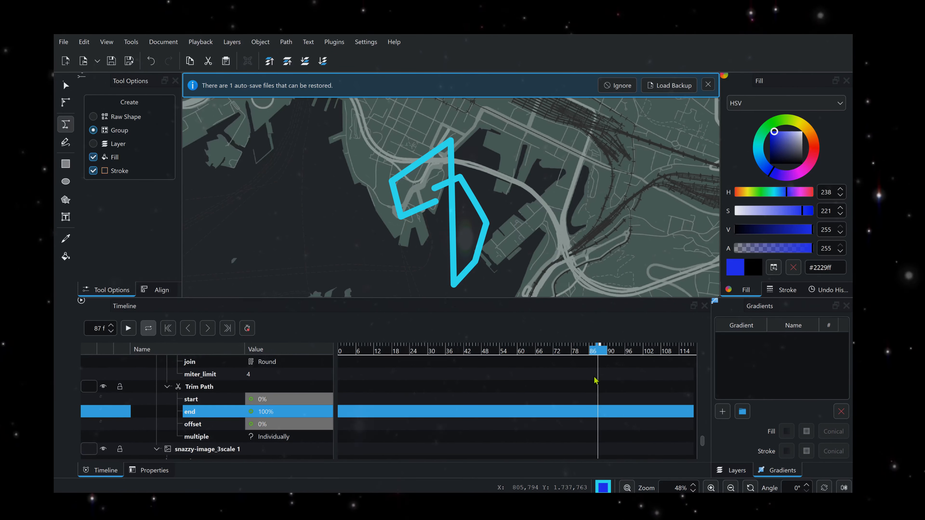
pyautogui.rightClick(599, 415)
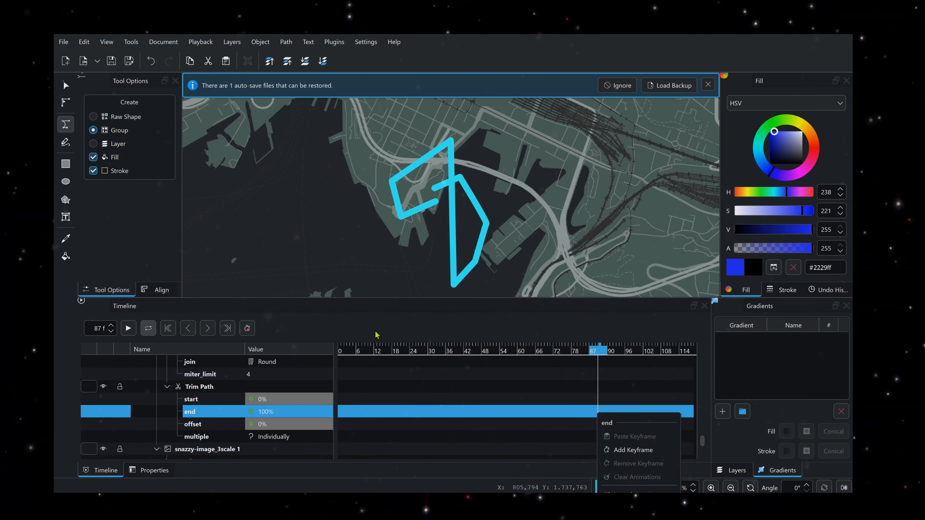
pyautogui.click(297, 321)
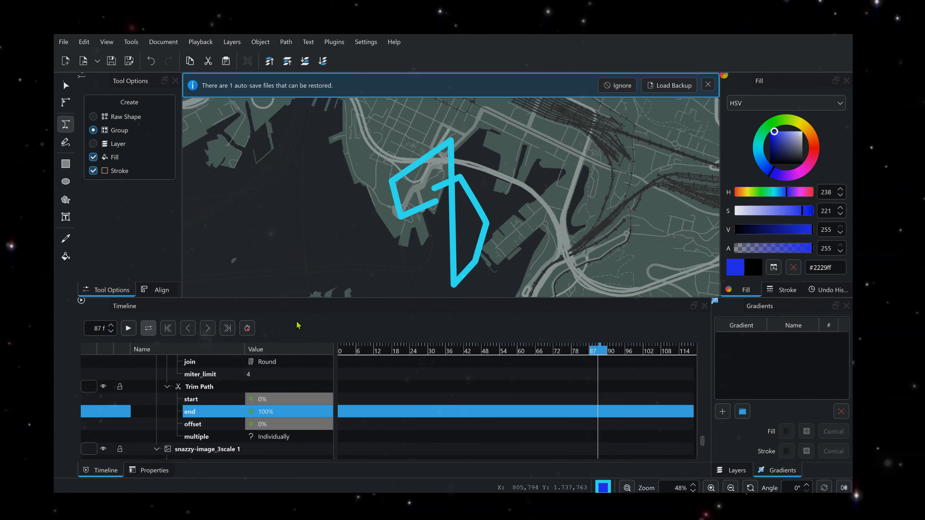
pyautogui.click(247, 328)
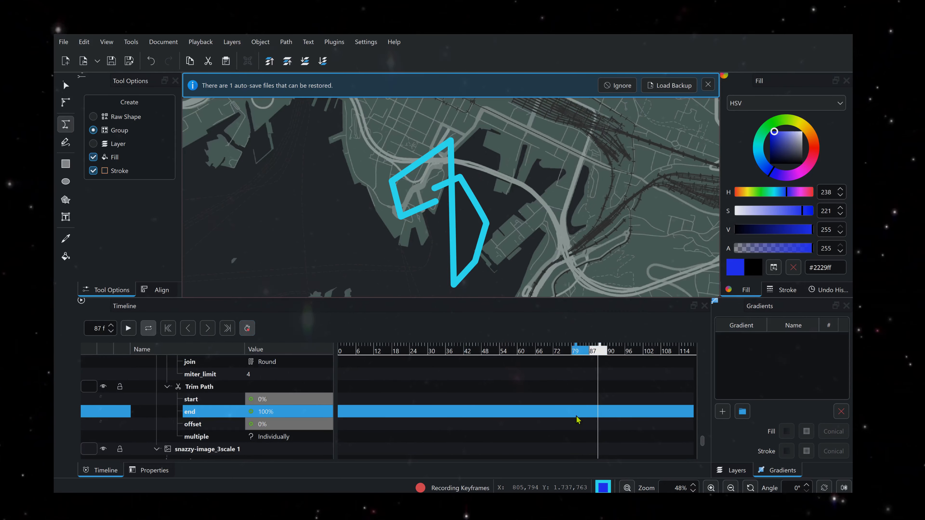
pyautogui.rightClick(599, 413)
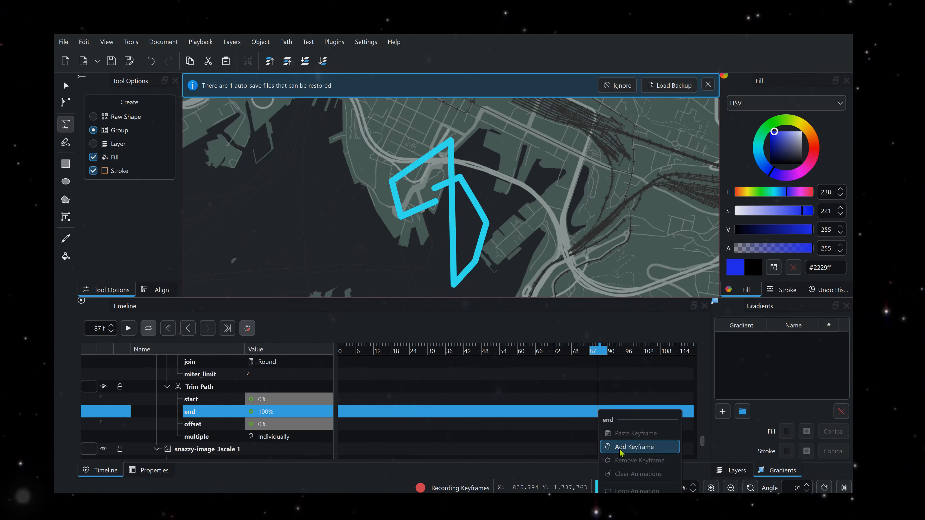
pyautogui.click(633, 446)
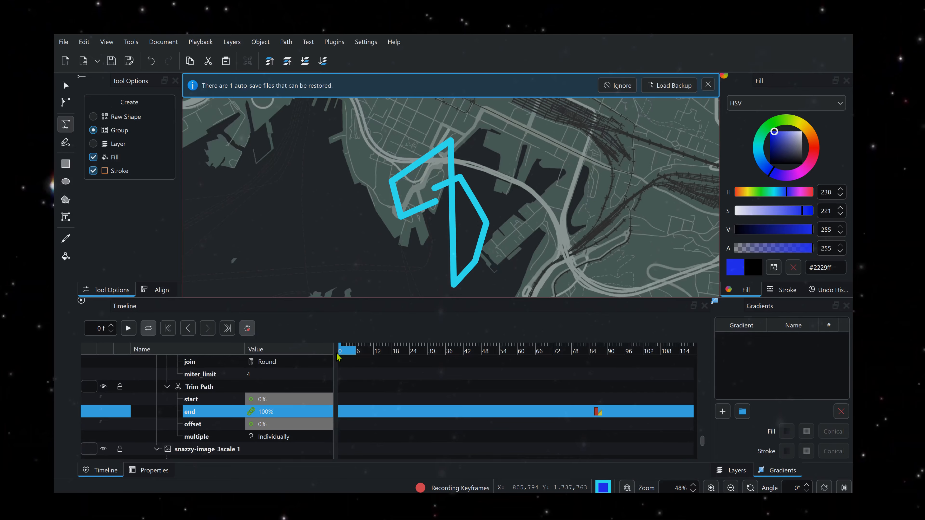
# Add a keyframe at frame 0 to the Trim Path's end property, set it to 0%, and preview the animation.
pyautogui.moveTo(338, 356)
pyautogui.mouseDown()
pyautogui.moveTo(382, 360)
pyautogui.moveTo(335, 365)
pyautogui.mouseUp()
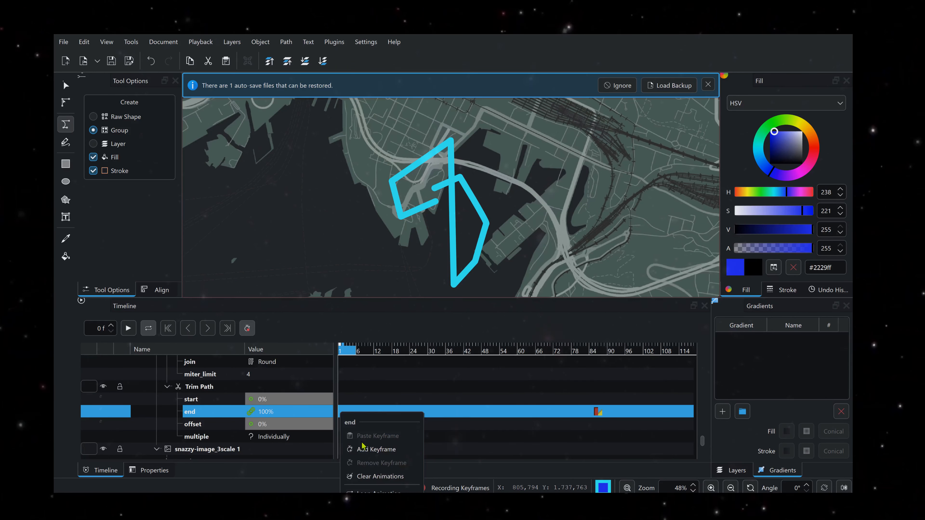
pyautogui.click(376, 449)
pyautogui.doubleClick(265, 412)
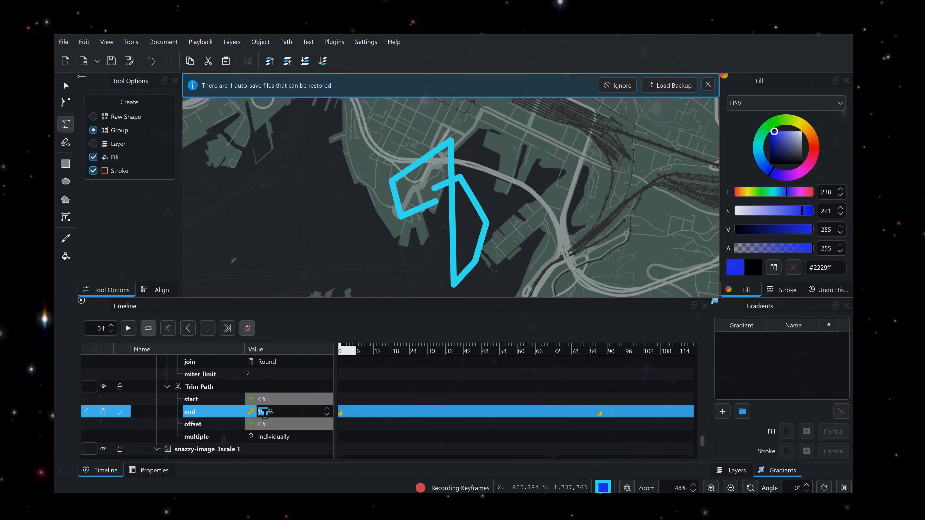
pyautogui.write('0')
pyautogui.press('Return')
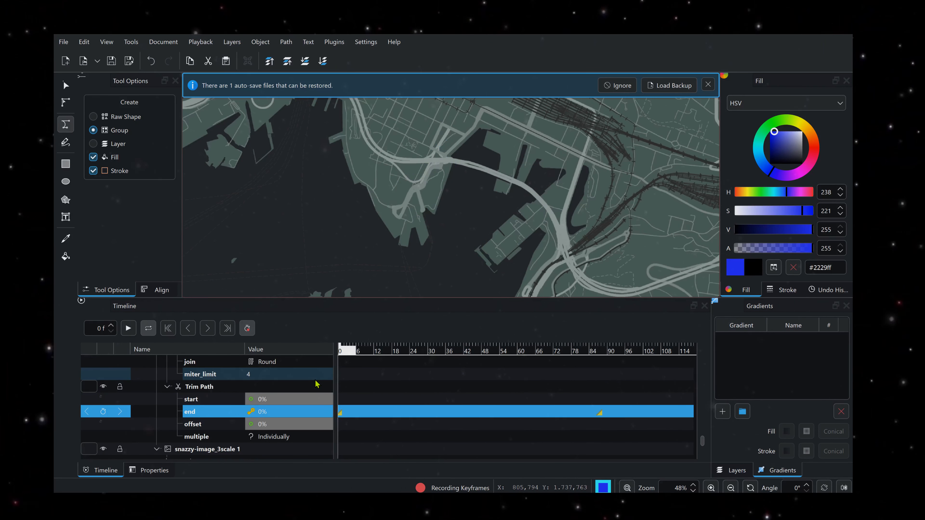
pyautogui.click(127, 329)
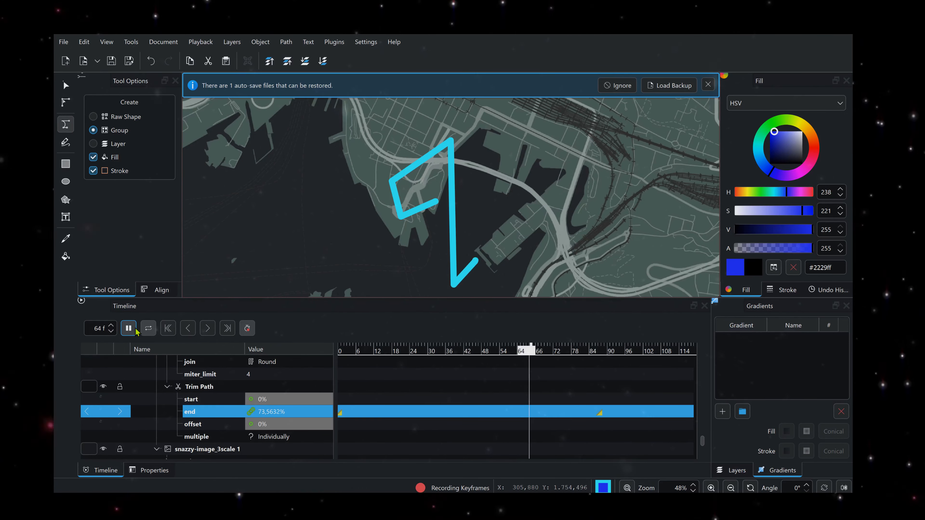
pyautogui.click(135, 329)
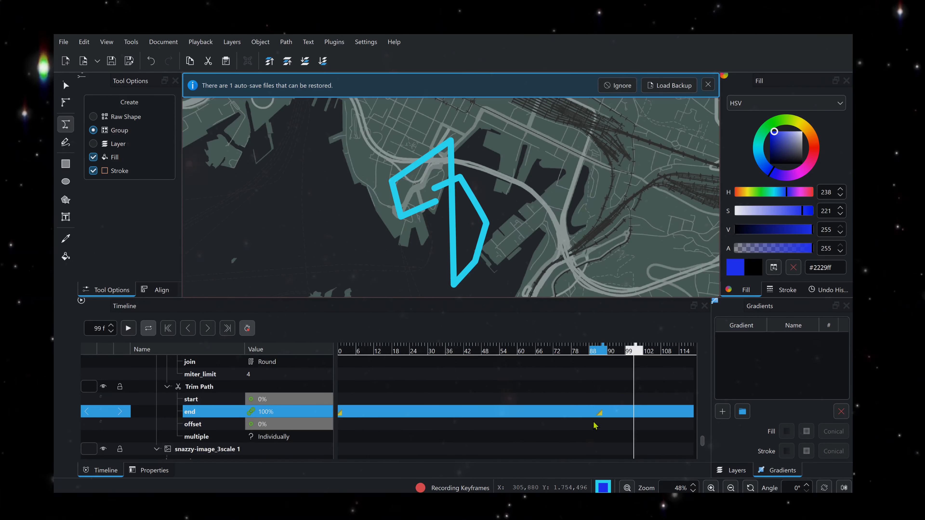
# View the custom transition-from-previous curve for the end property's last keyframe, then dismiss it without changes.
pyautogui.click(601, 414)
pyautogui.rightClick(600, 414)
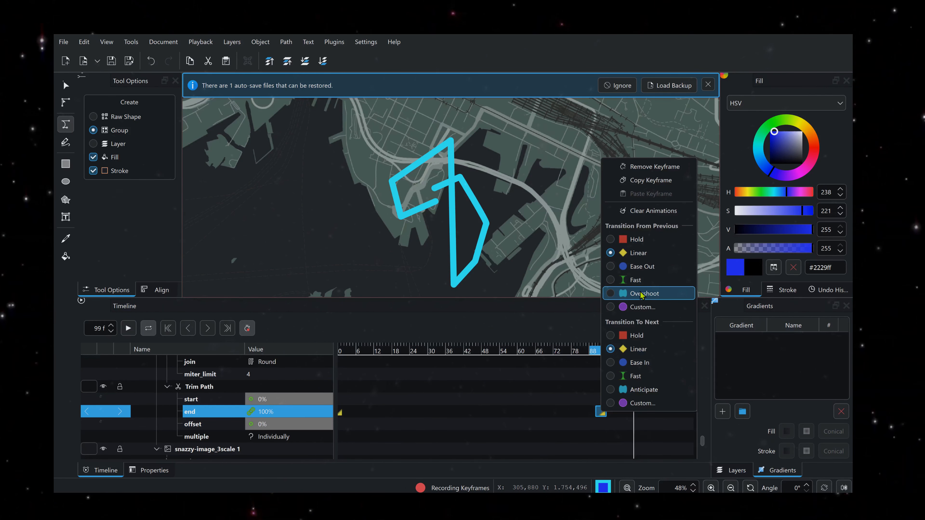
pyautogui.click(642, 307)
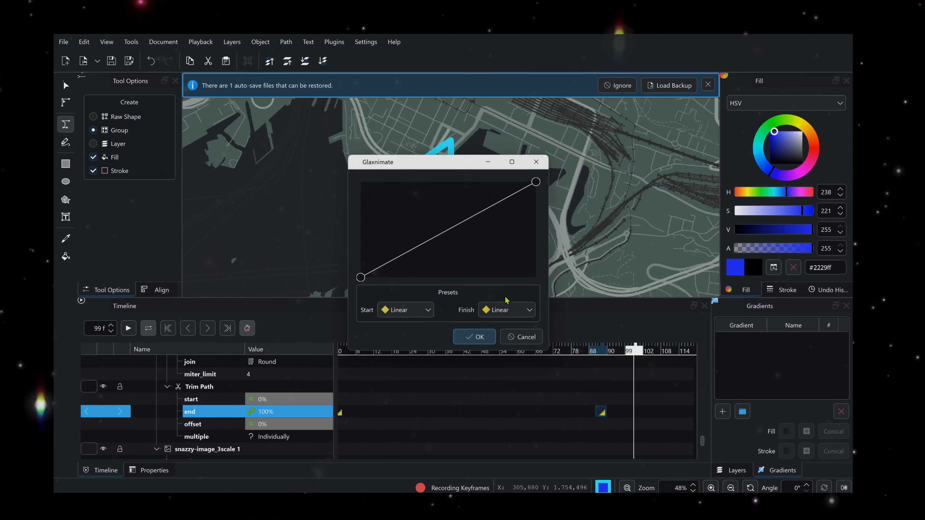
pyautogui.click(511, 336)
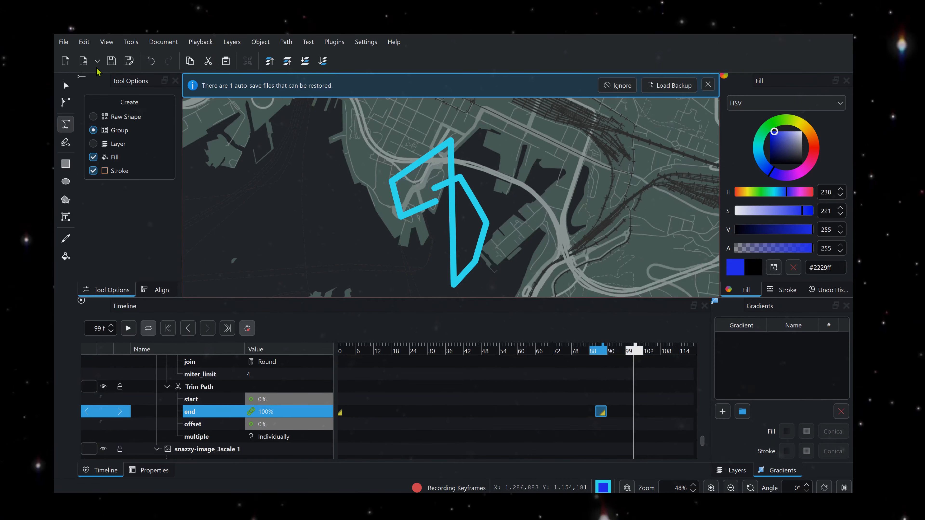
# Edit the route path's nodes, making the leftmost and lower-left nodes smooth and extending their handles to round that side.
pyautogui.click(65, 103)
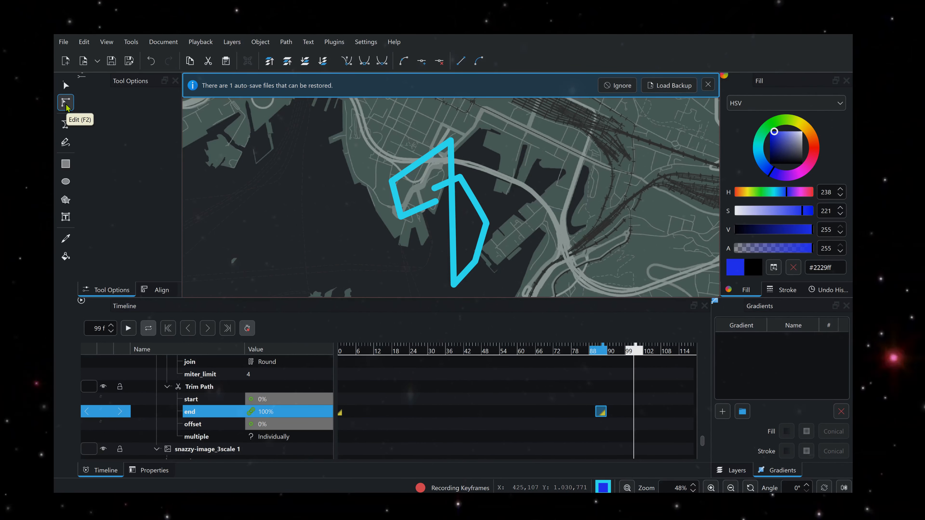
pyautogui.click(398, 199)
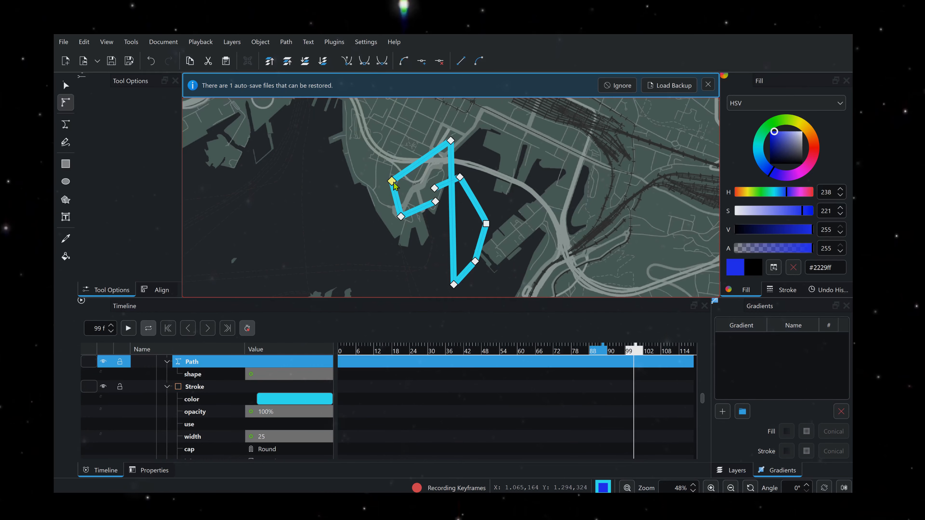
pyautogui.click(362, 65)
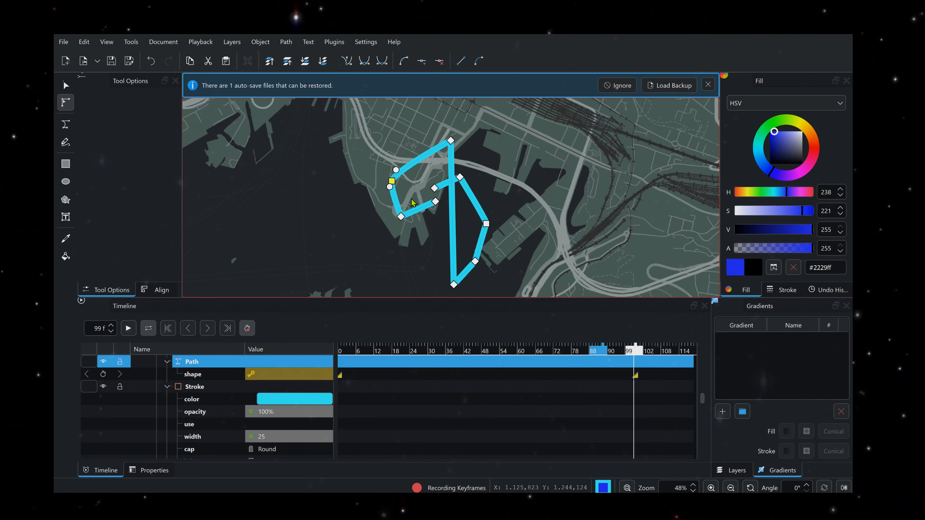
pyautogui.moveTo(397, 173); pyautogui.dragTo(405, 143)
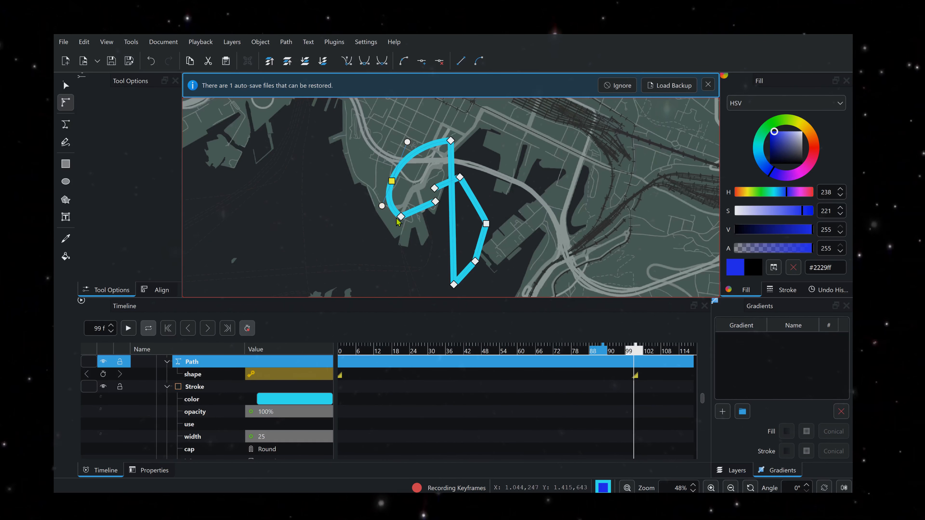
pyautogui.click(366, 65)
pyautogui.moveTo(407, 220); pyautogui.dragTo(413, 221)
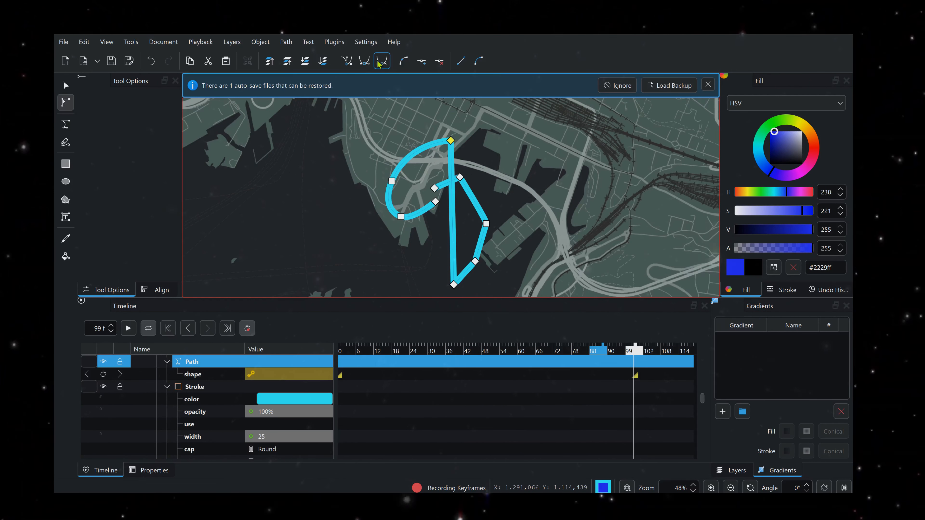
# Round the route's top node as smooth and its lowest node as symmetric, extending the handles of both.
pyautogui.click(369, 62)
pyautogui.moveTo(475, 153); pyautogui.dragTo(429, 123)
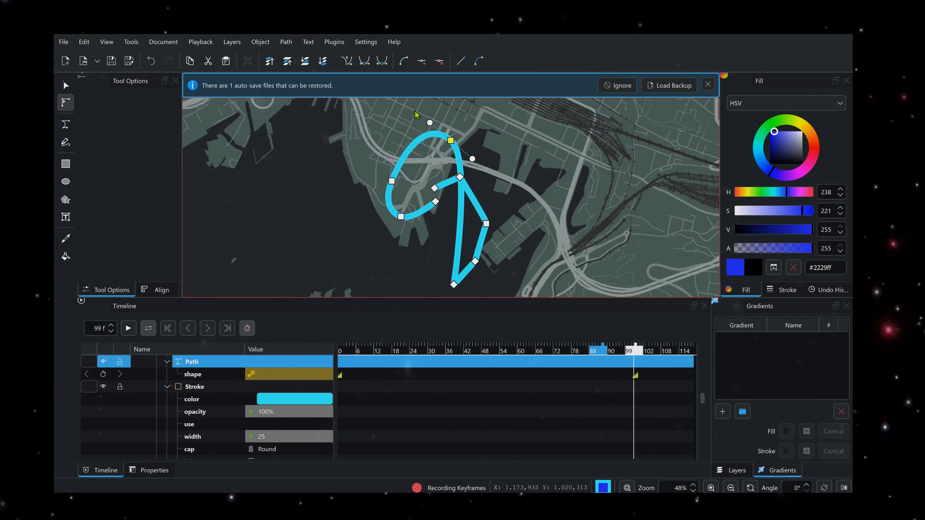
pyautogui.moveTo(427, 128); pyautogui.dragTo(414, 147)
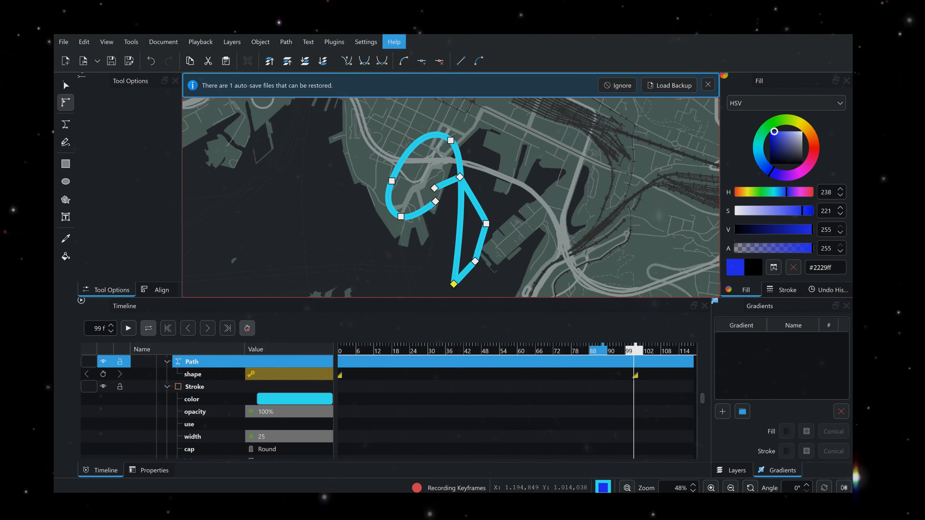
pyautogui.click(381, 61)
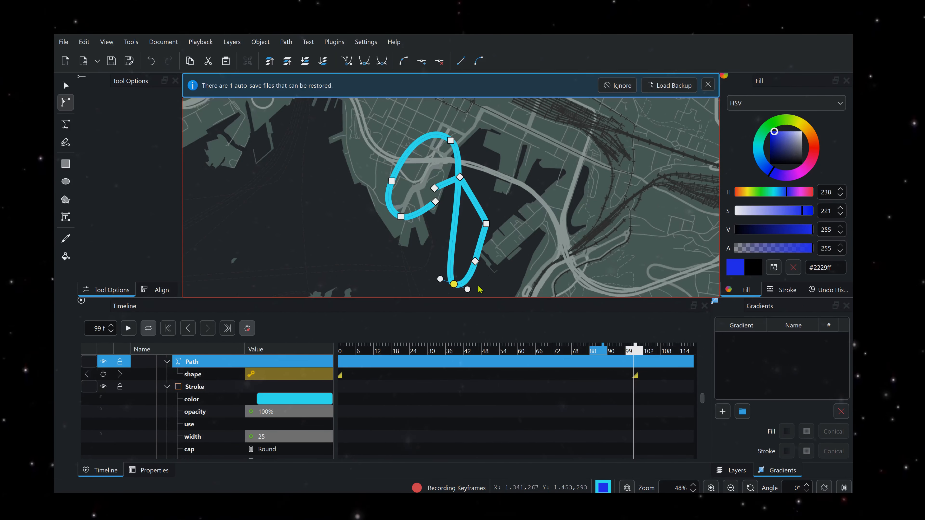
pyautogui.moveTo(469, 290)
pyautogui.mouseDown()
pyautogui.moveTo(487, 292)
pyautogui.moveTo(487, 301)
pyautogui.moveTo(477, 294)
pyautogui.mouseUp()
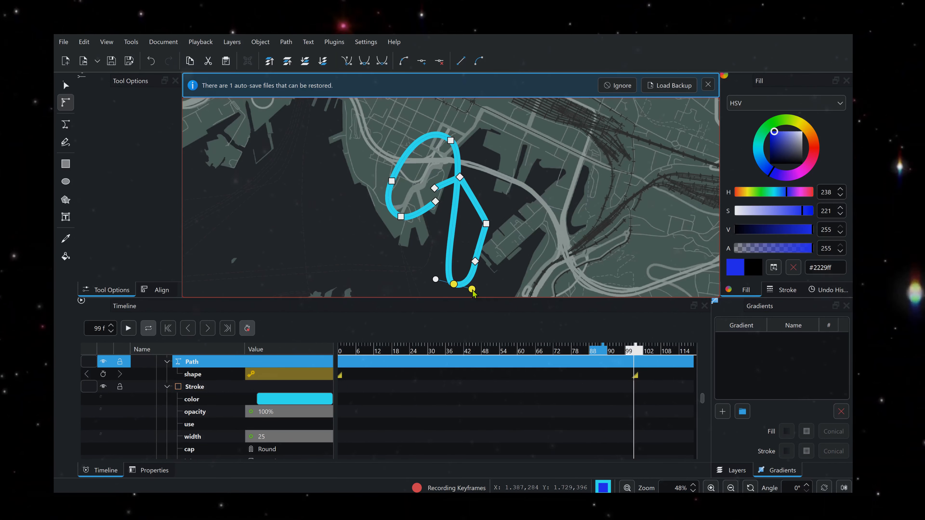
# Make the route node just below the main highway symmetric and lengthen its handles into a rounded bend.
pyautogui.click(461, 178)
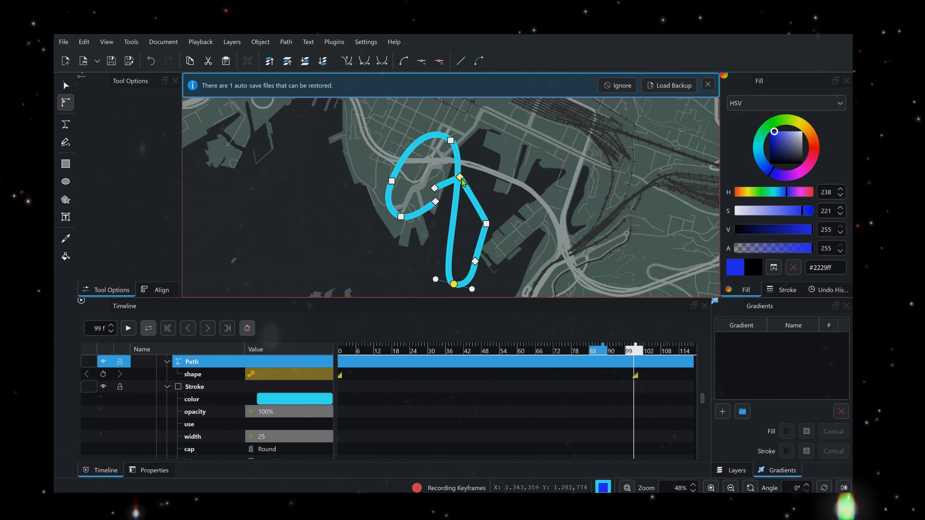
pyautogui.click(385, 63)
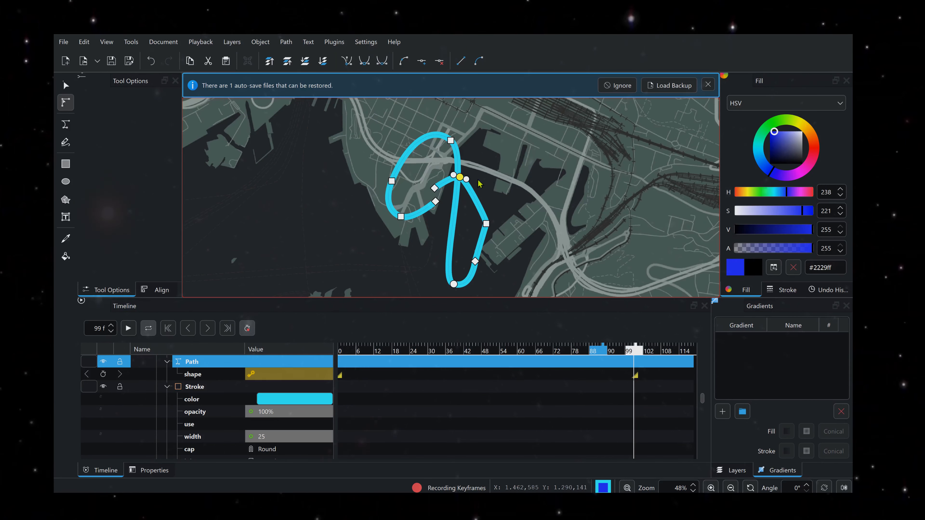
pyautogui.moveTo(467, 179); pyautogui.dragTo(477, 188)
# Make the route's far-right node and the node below it smooth, adjusting their handles to round the eastern side.
pyautogui.click(486, 224)
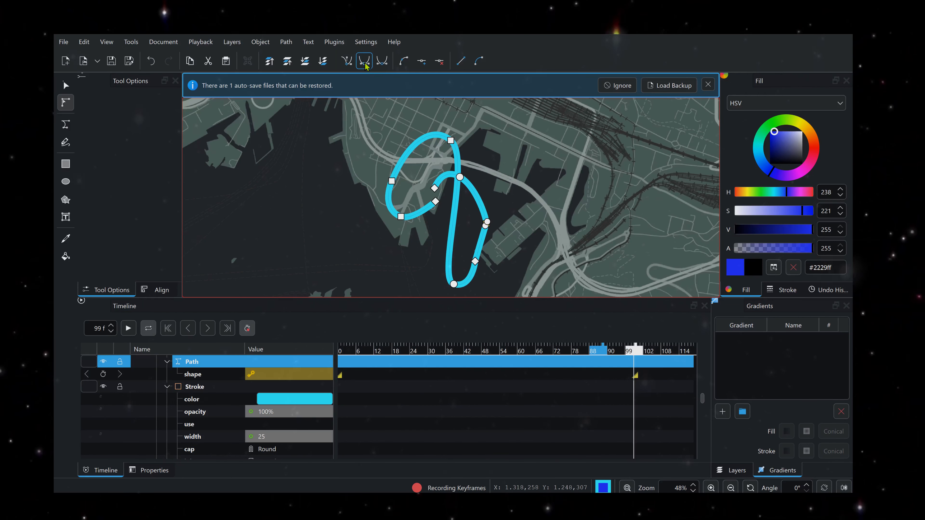
pyautogui.moveTo(494, 212); pyautogui.dragTo(485, 235)
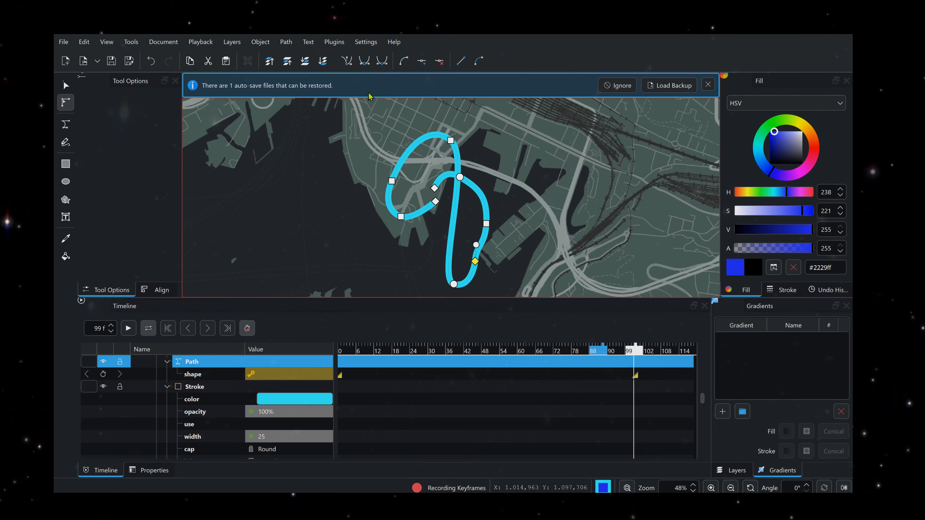
pyautogui.click(364, 60)
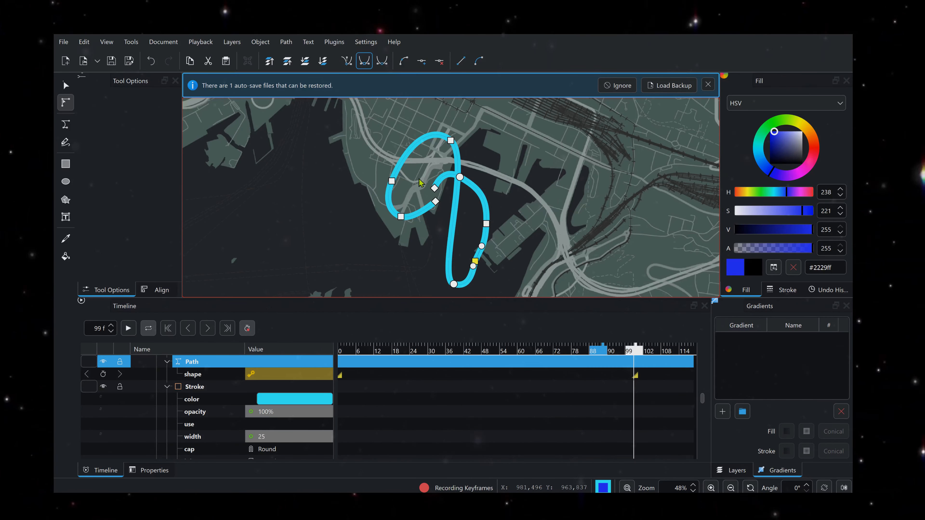
pyautogui.moveTo(473, 266); pyautogui.dragTo(468, 269)
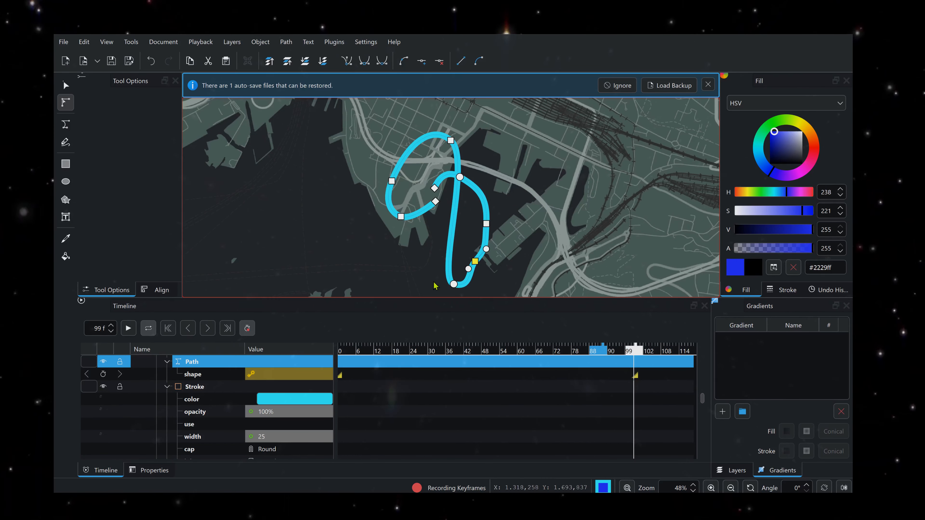
# Play the animation from frame 0 to check how the curved route is drawn.
pyautogui.click(343, 351)
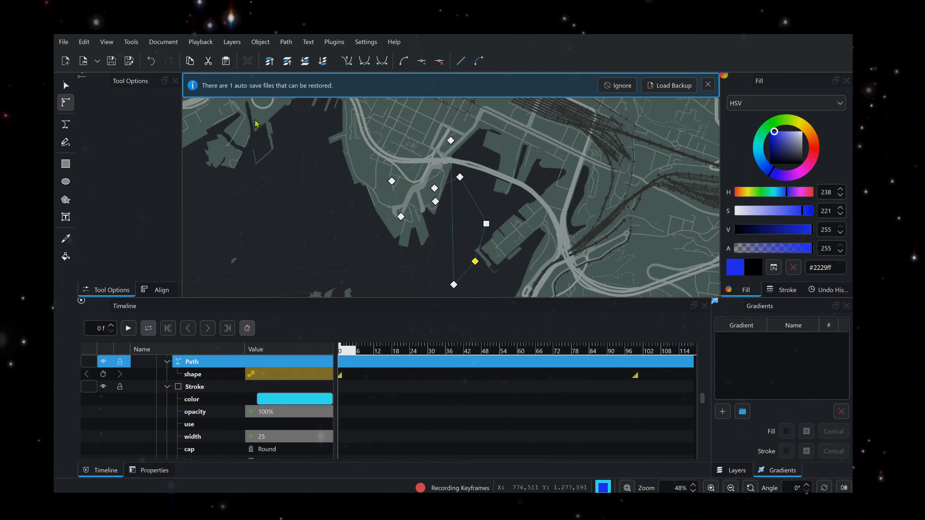
pyautogui.click(131, 328)
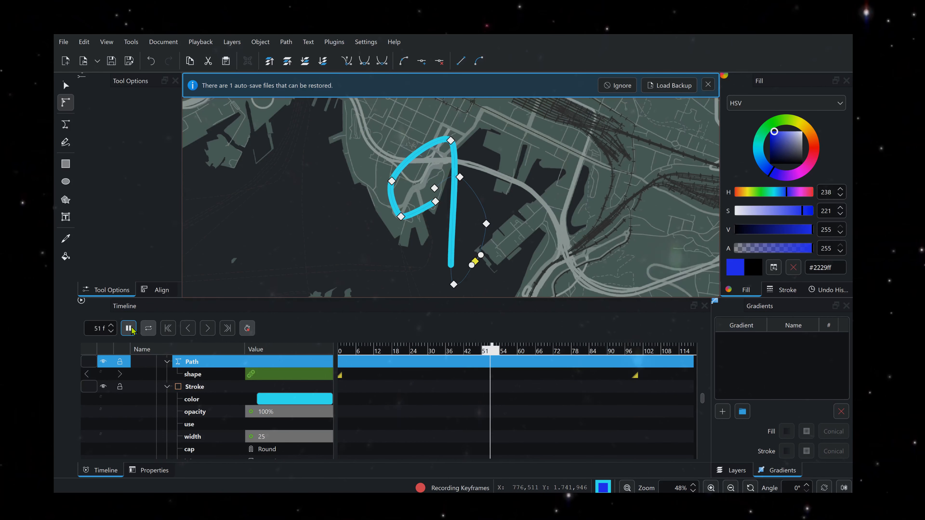
pyautogui.click(128, 328)
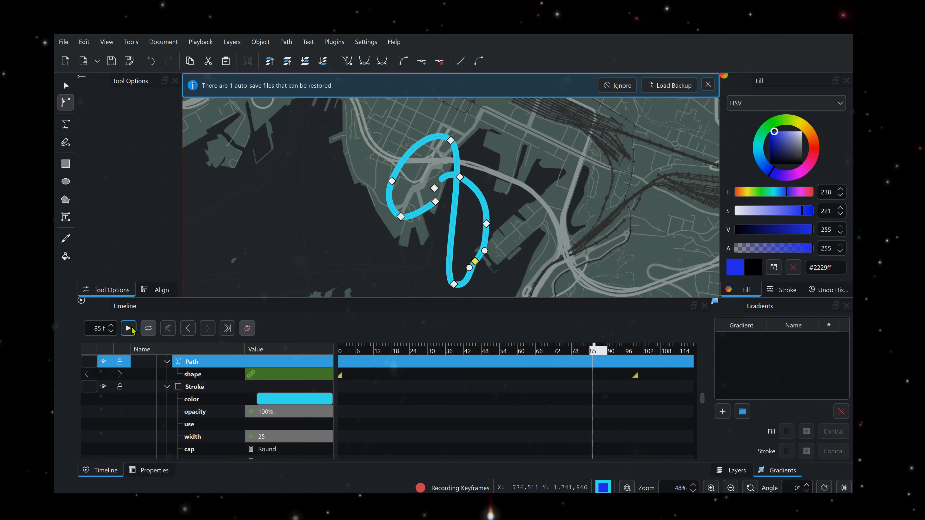
pyautogui.click(128, 328)
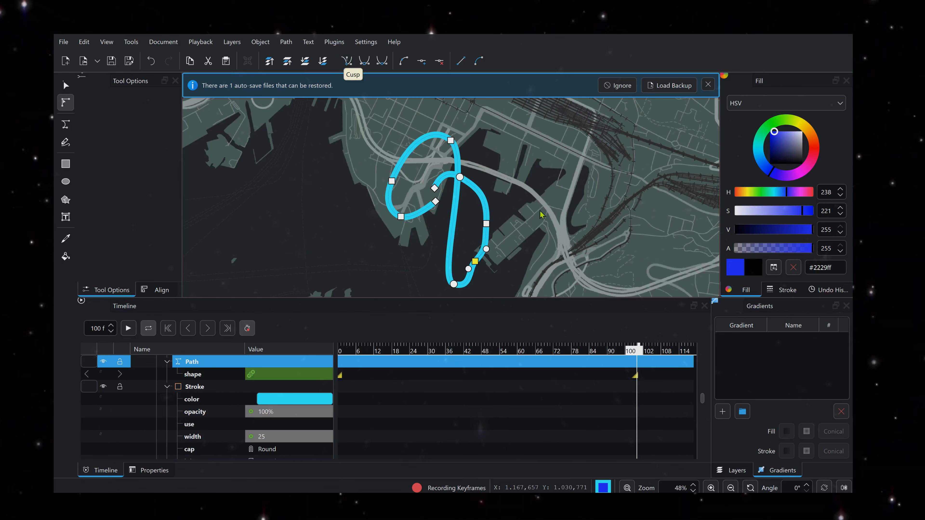
# Remove the frame 0 keyframe from the path's shape property.
pyautogui.click(339, 375)
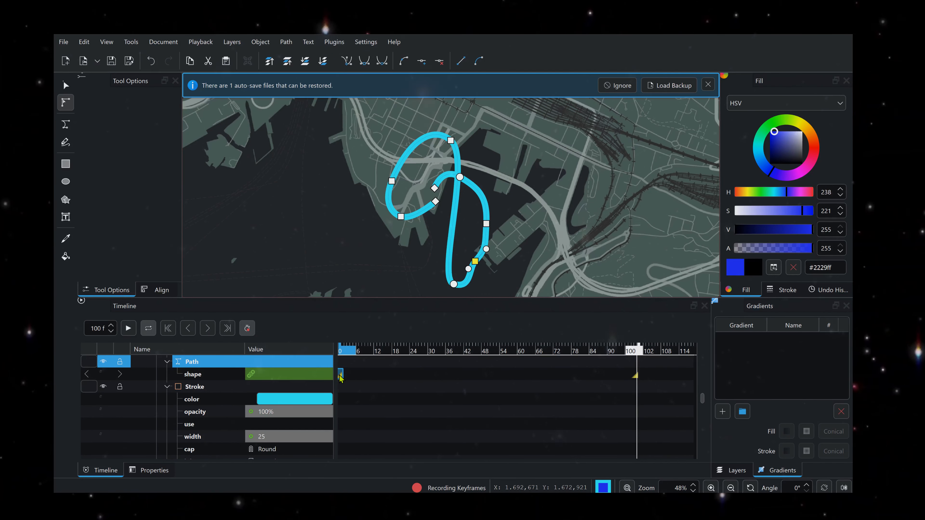
pyautogui.rightClick(341, 375)
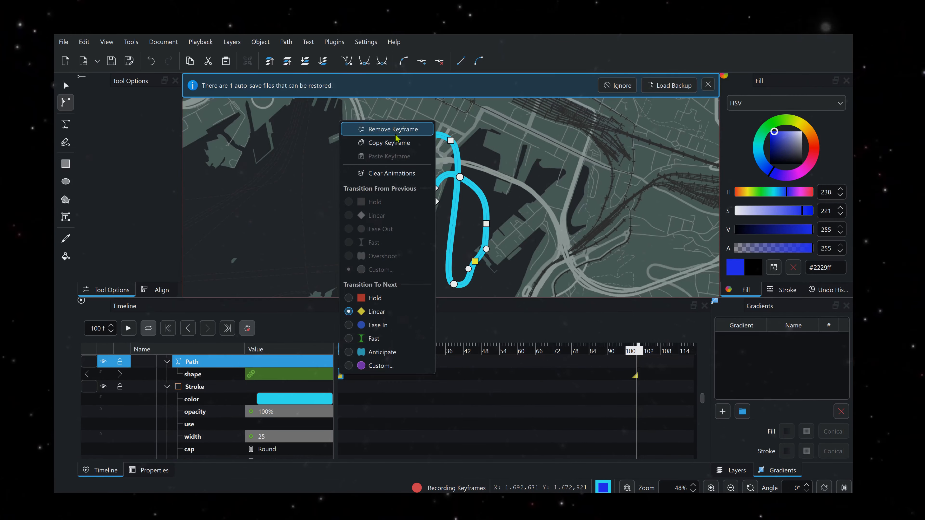
pyautogui.click(390, 129)
# Replay the animation from the first frame to check that the route keeps its curved shape.
pyautogui.click(358, 350)
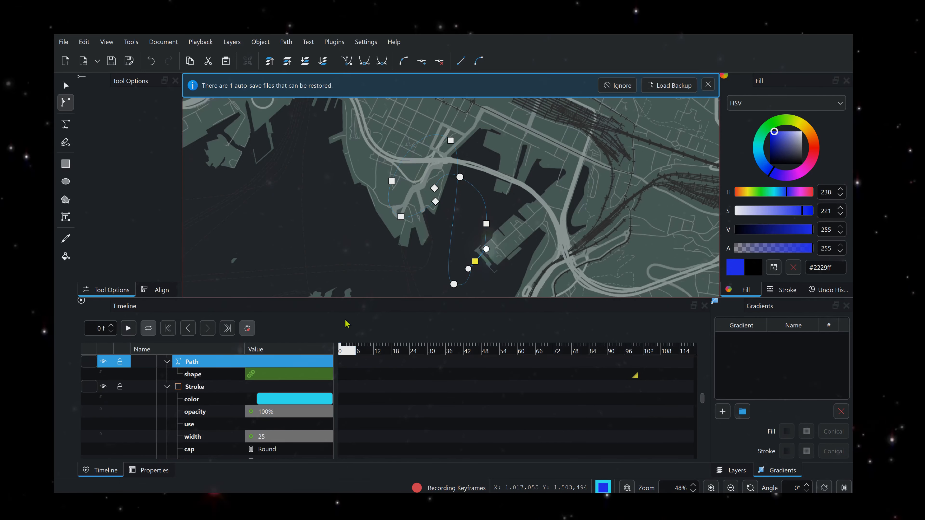
pyautogui.click(129, 328)
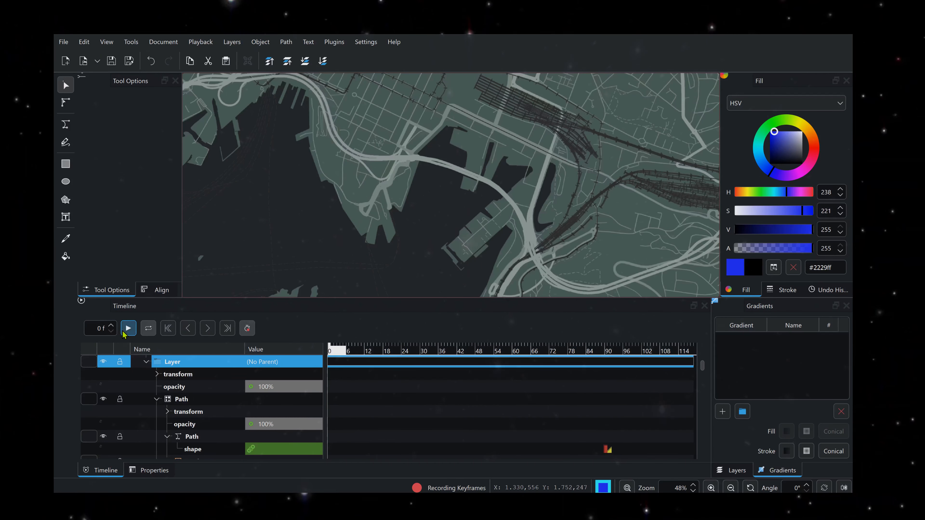
pyautogui.click(126, 329)
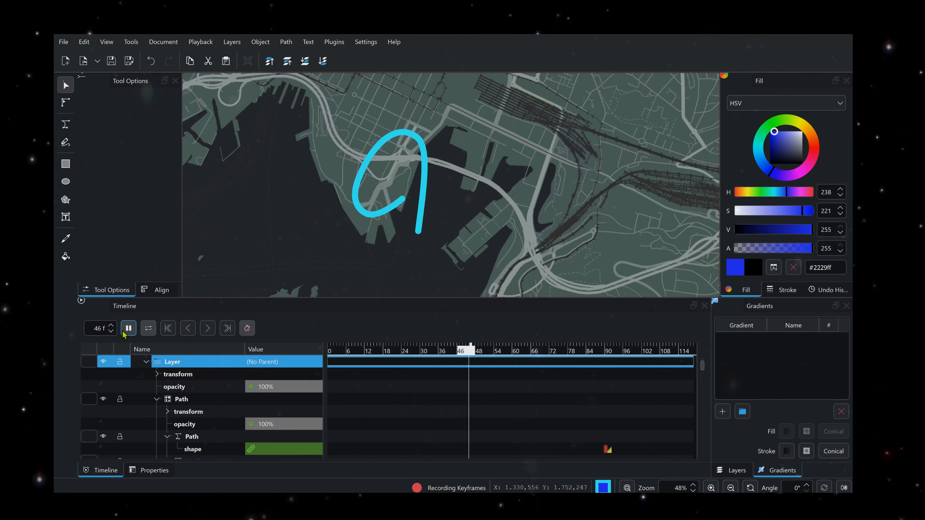
pyautogui.click(124, 333)
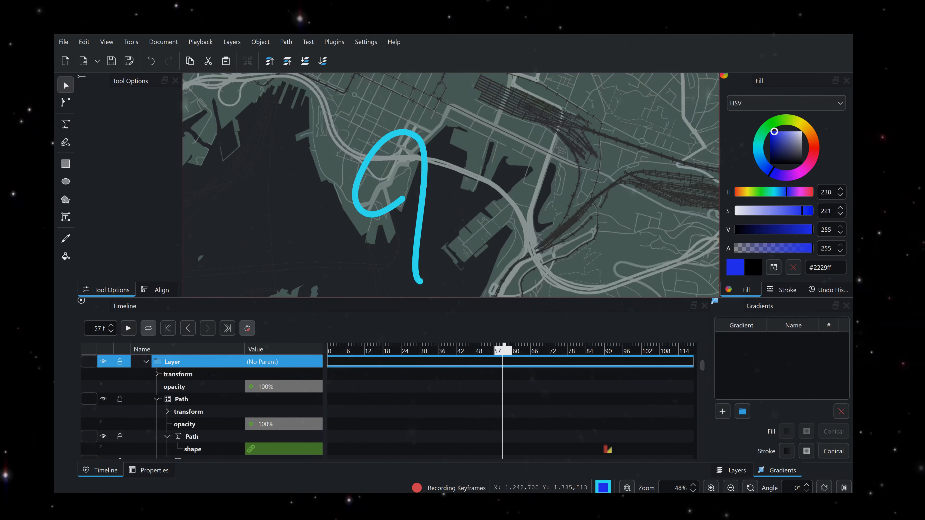
# Import the droneclipart.png image onto the map canvas.
pyautogui.moveTo(250, 504)
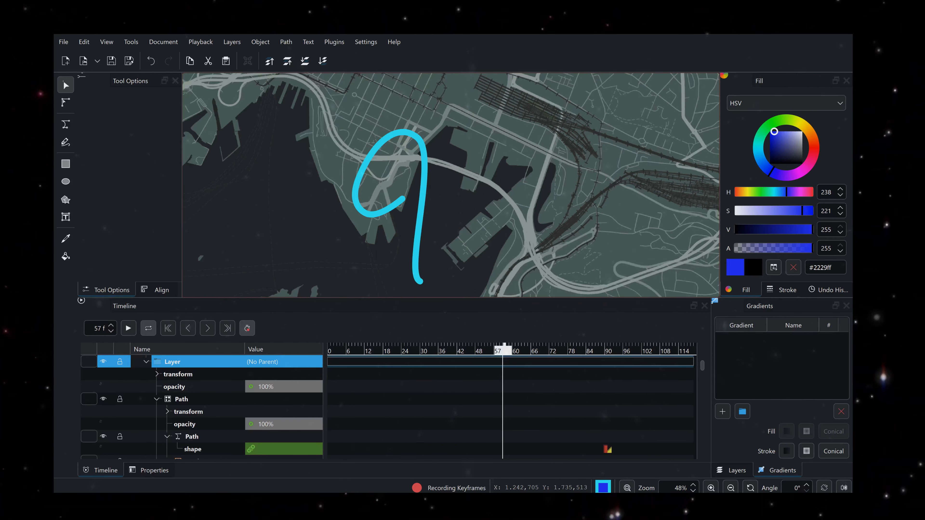
pyautogui.moveTo(449, 37); pyautogui.dragTo(467, 203)
pyautogui.click(391, 279)
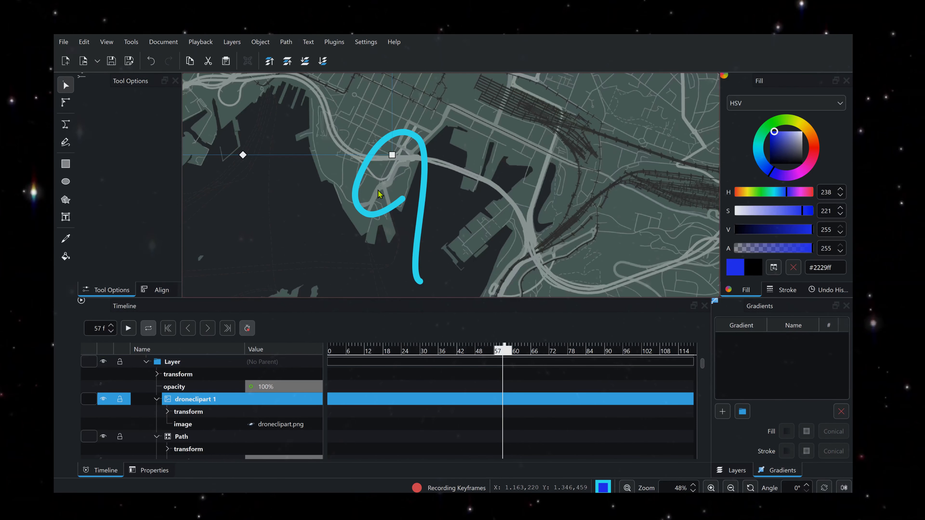
# Return the timeline to frame 0 and turn off automatic keyframe recording.
pyautogui.scroll(-5, 379, 194)
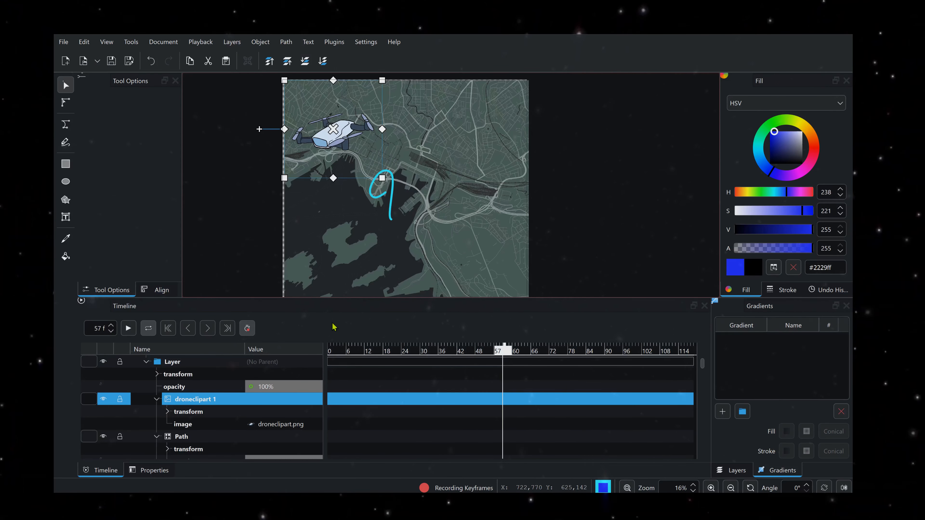
pyautogui.scroll(1, 181, 396)
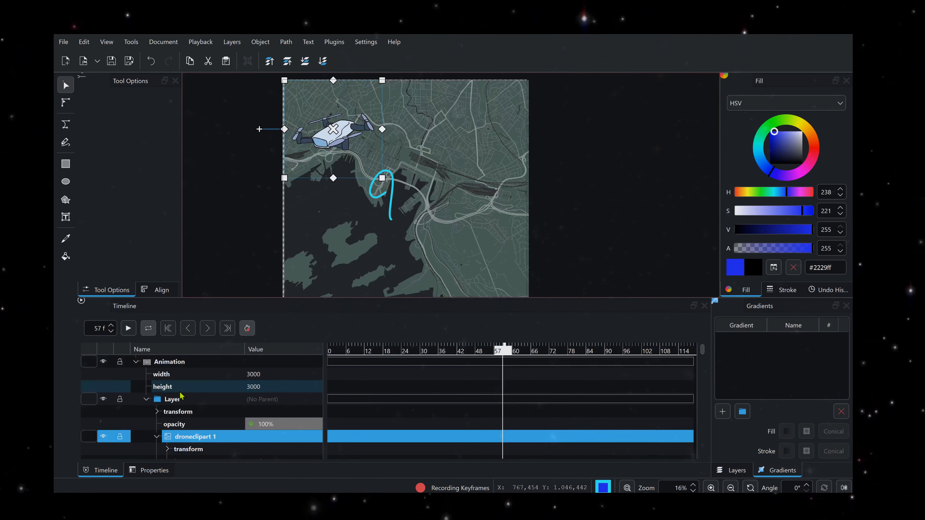
pyautogui.scroll(-1, 181, 395)
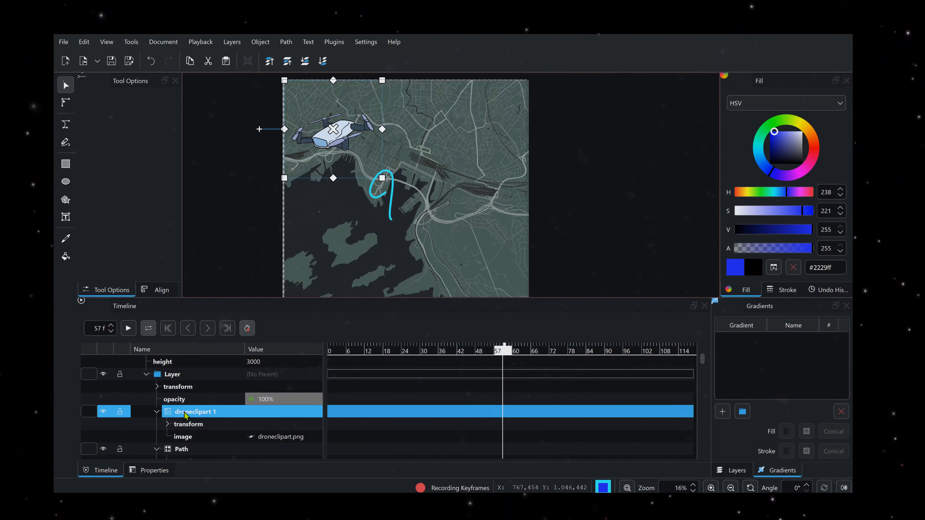
pyautogui.click(330, 352)
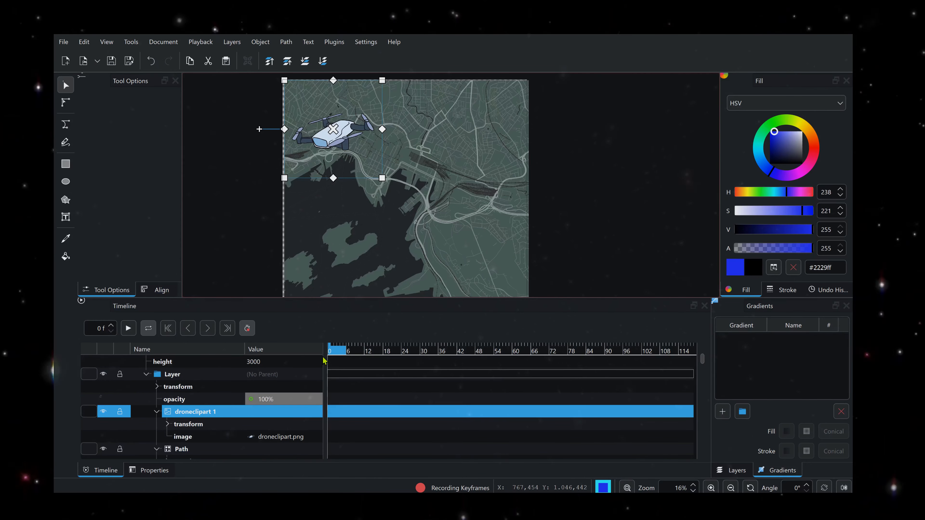
pyautogui.click(246, 329)
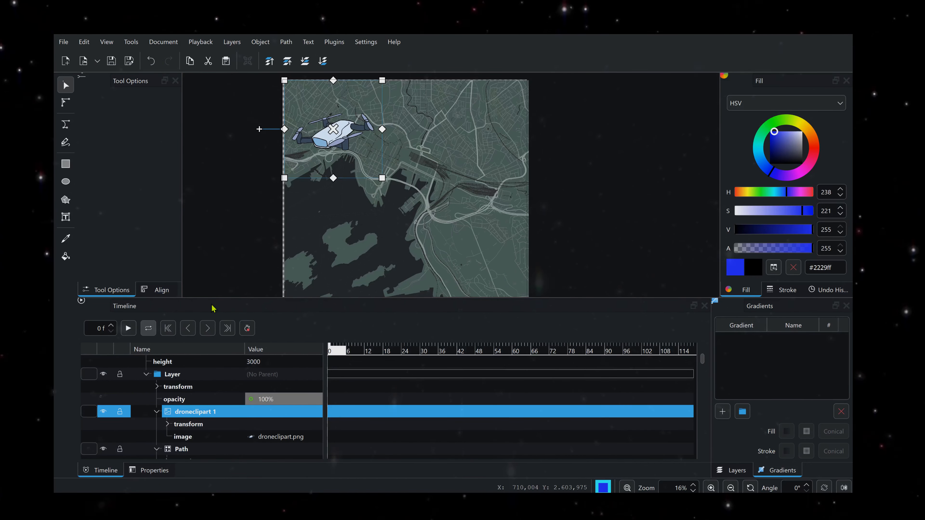
# Scale the drone image down to about 25% and place it at the start of the cyan route.
pyautogui.click(128, 328)
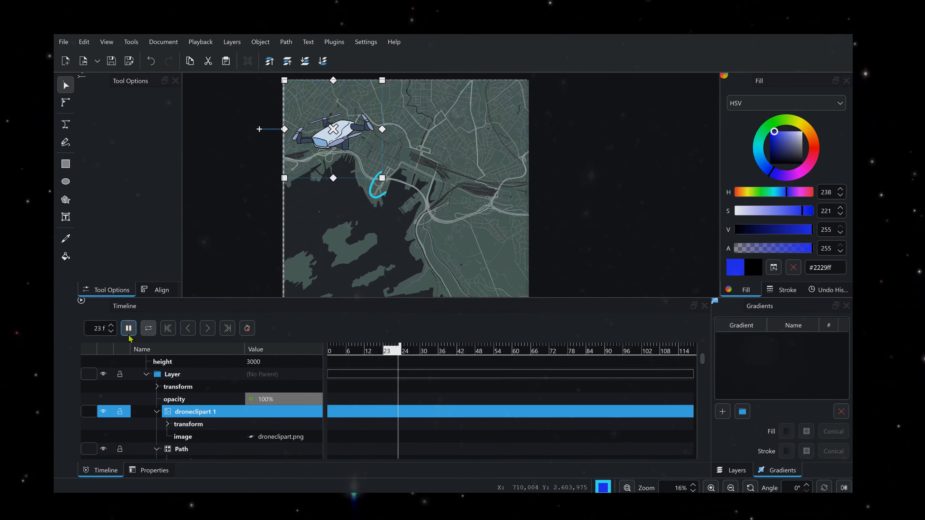
pyautogui.click(129, 332)
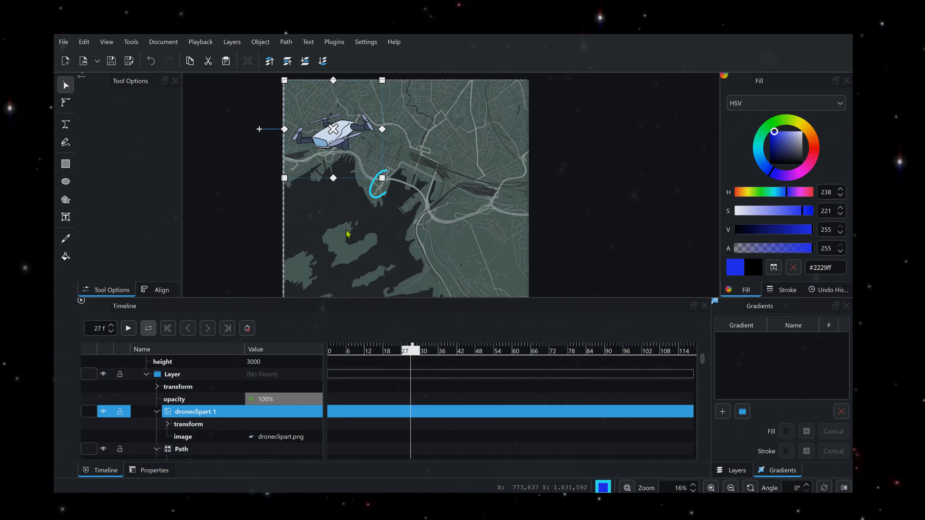
pyautogui.scroll(5, 369, 186)
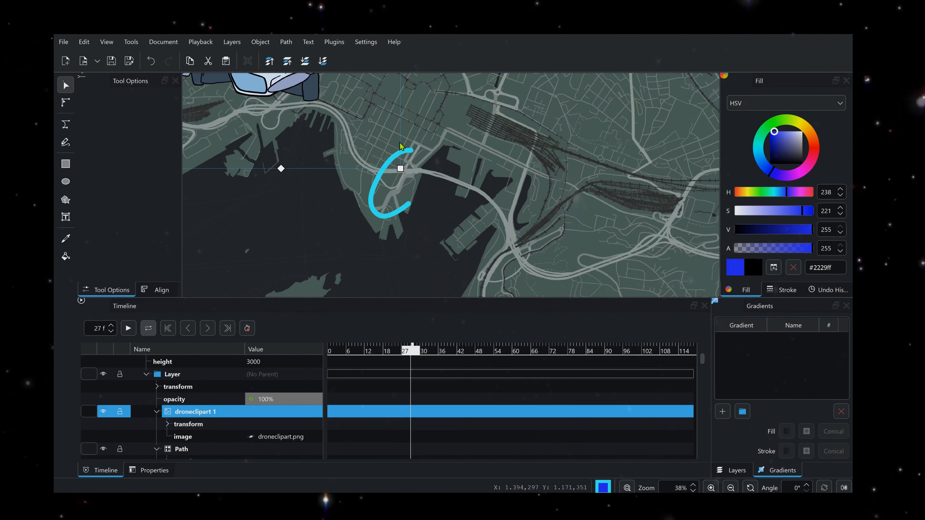
pyautogui.moveTo(275, 83); pyautogui.dragTo(411, 182)
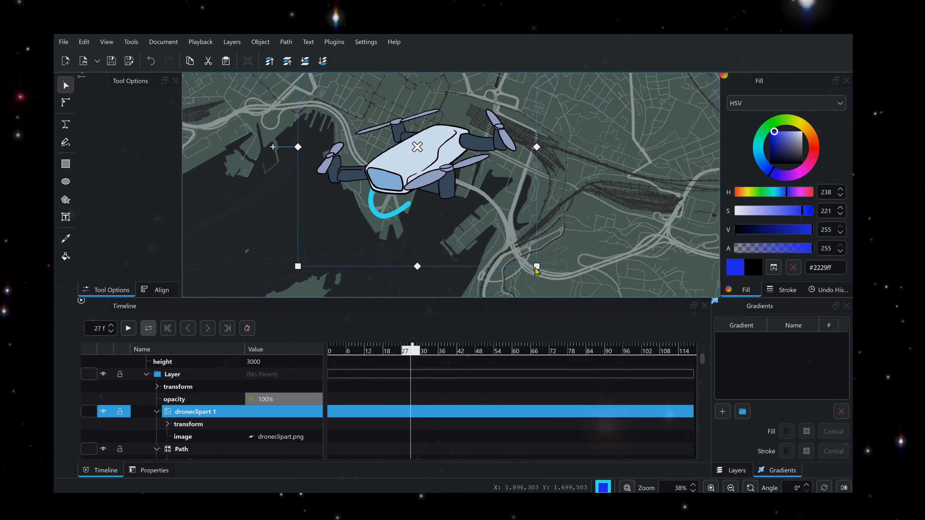
pyautogui.moveTo(536, 266); pyautogui.dragTo(444, 173)
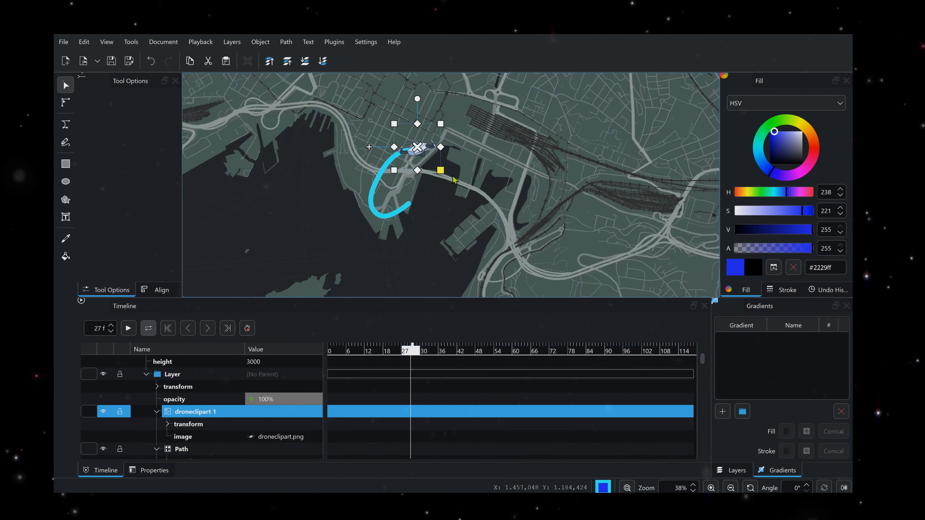
pyautogui.moveTo(501, 250); pyautogui.dragTo(462, 165)
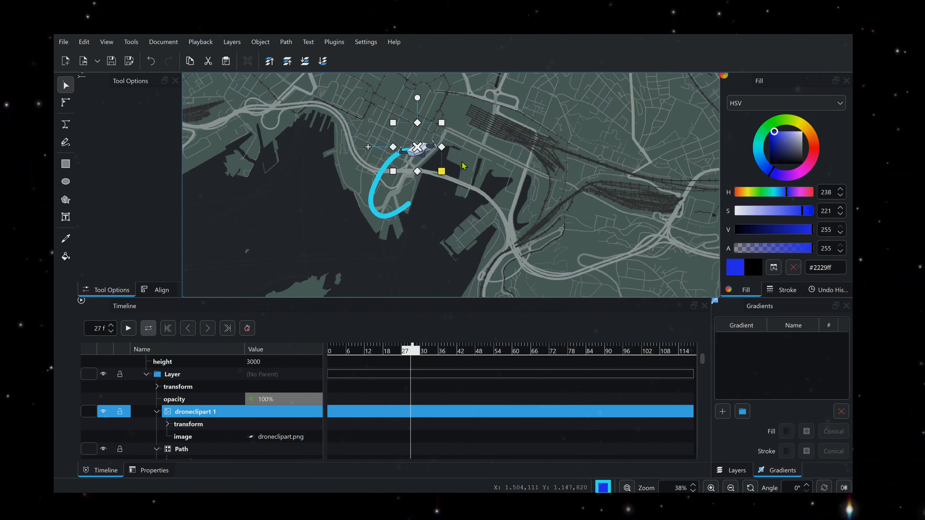
pyautogui.moveTo(492, 251); pyautogui.dragTo(473, 181)
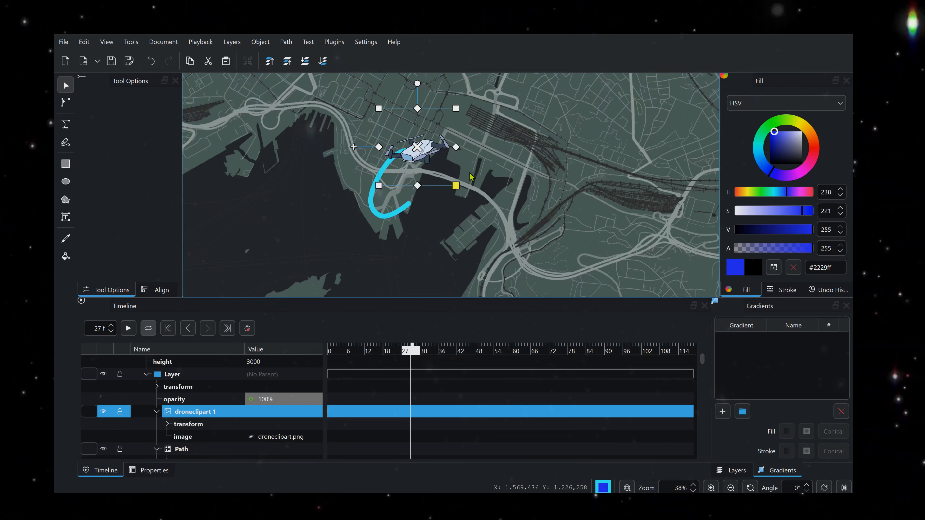
pyautogui.moveTo(466, 169); pyautogui.dragTo(511, 212)
pyautogui.moveTo(445, 171); pyautogui.dragTo(461, 218)
pyautogui.moveTo(509, 271); pyautogui.dragTo(423, 221)
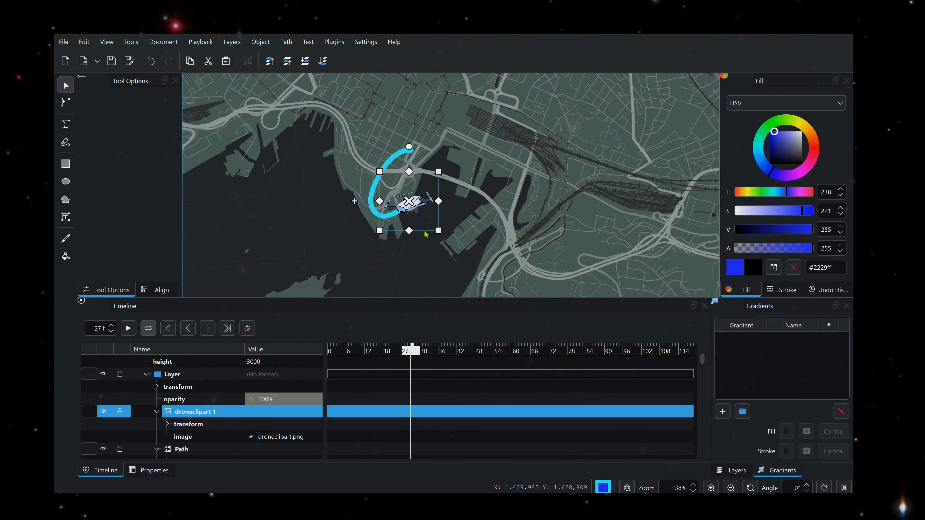
# Play the animation from frame 0 to check how the drone behaves while the route is drawn.
pyautogui.moveTo(392, 345); pyautogui.dragTo(310, 348)
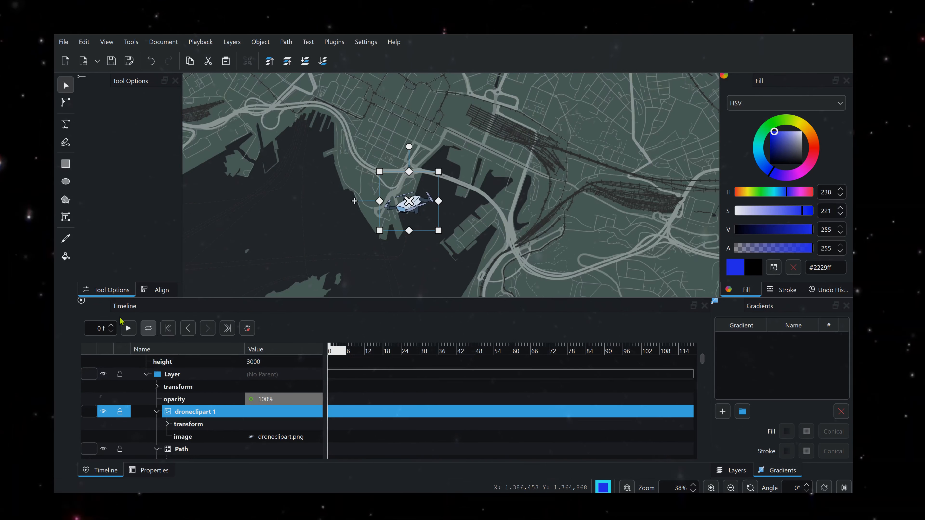
pyautogui.click(129, 329)
pyautogui.click(129, 329)
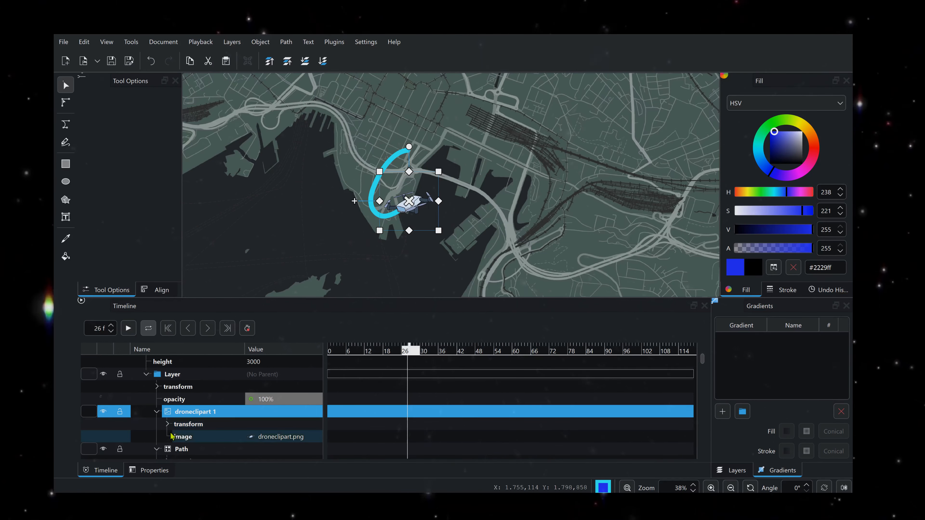
# Expand the drone image's transform properties, select its position, and nudge the drone to about 1251 x 1353.
pyautogui.click(168, 424)
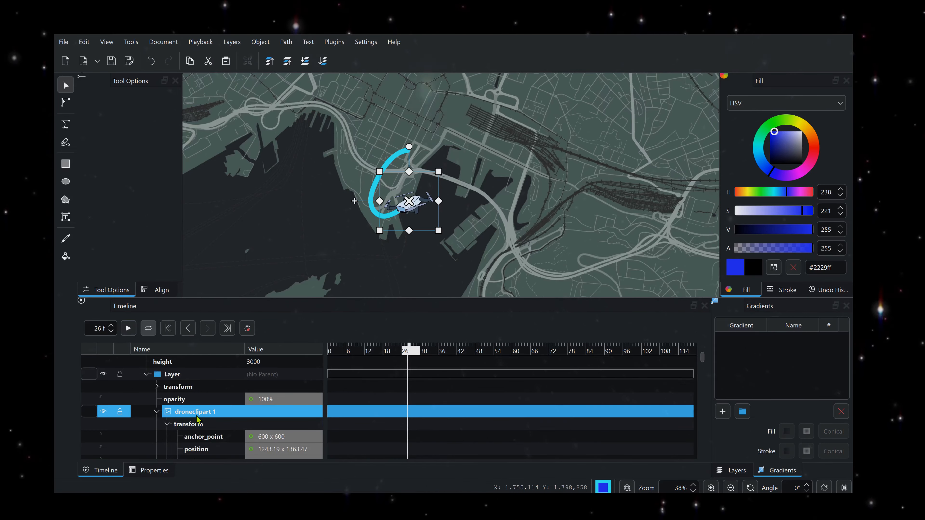
pyautogui.click(195, 424)
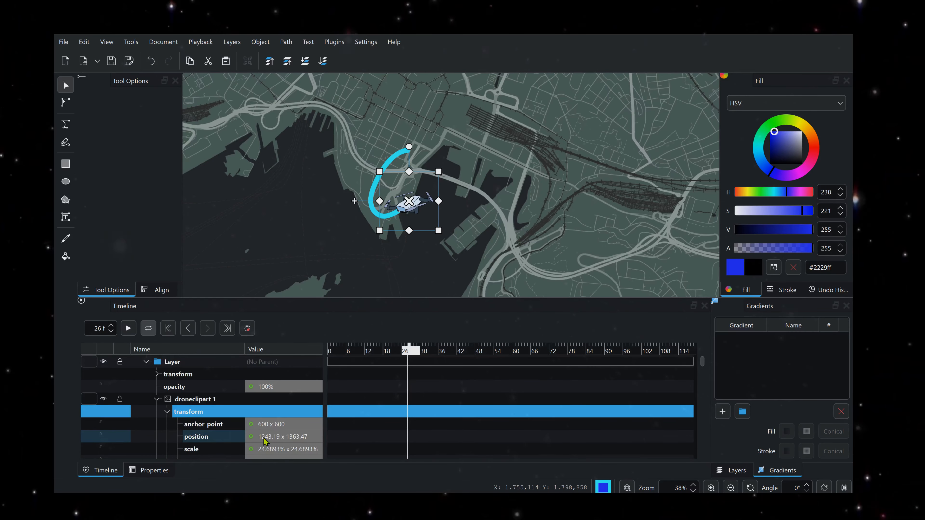
pyautogui.click(267, 440)
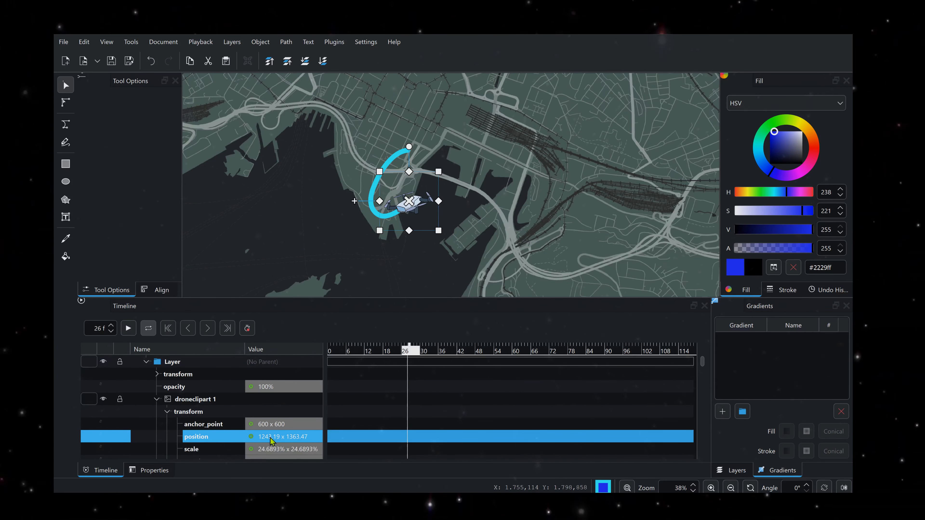
pyautogui.moveTo(419, 218)
pyautogui.mouseDown()
pyautogui.moveTo(507, 244)
pyautogui.moveTo(441, 205)
pyautogui.moveTo(414, 218)
pyautogui.mouseUp()
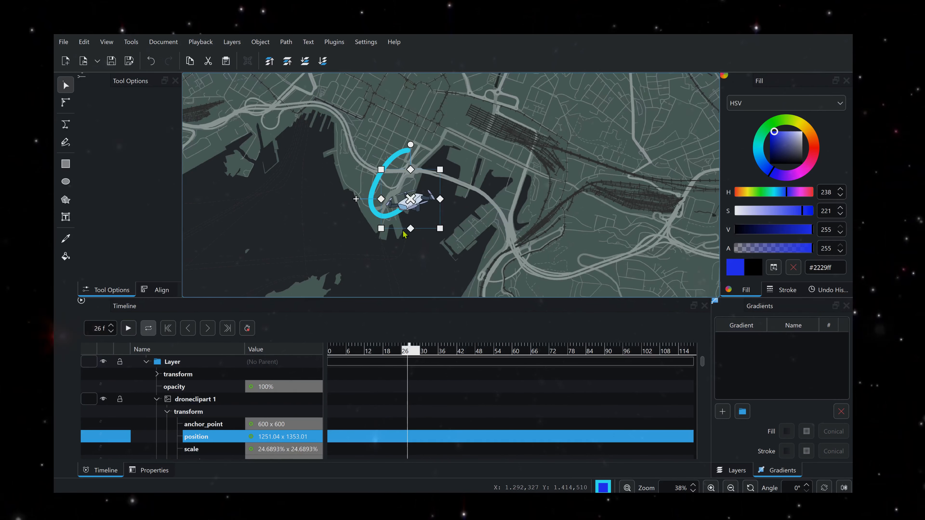
# Make the drone's position follow the route's Path shape from frame 0 with a duration of 90 frames.
pyautogui.rightClick(291, 443)
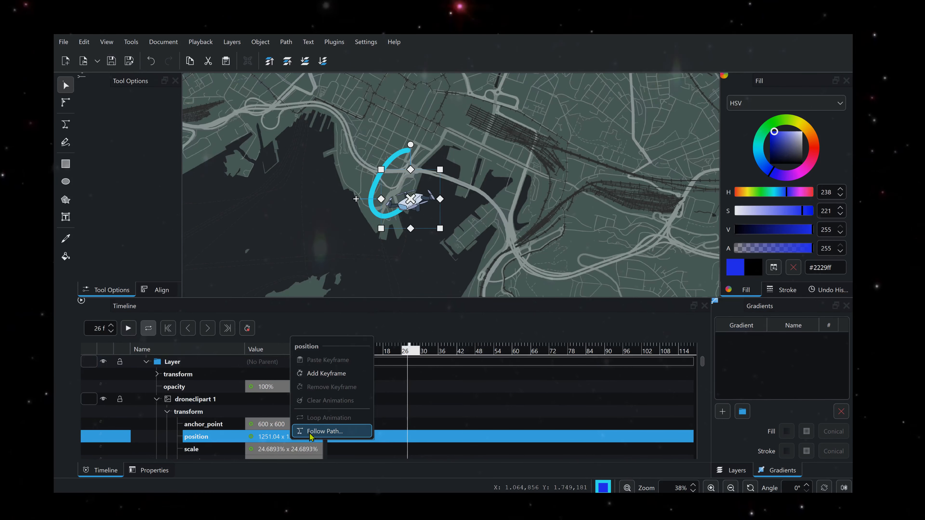
pyautogui.click(324, 431)
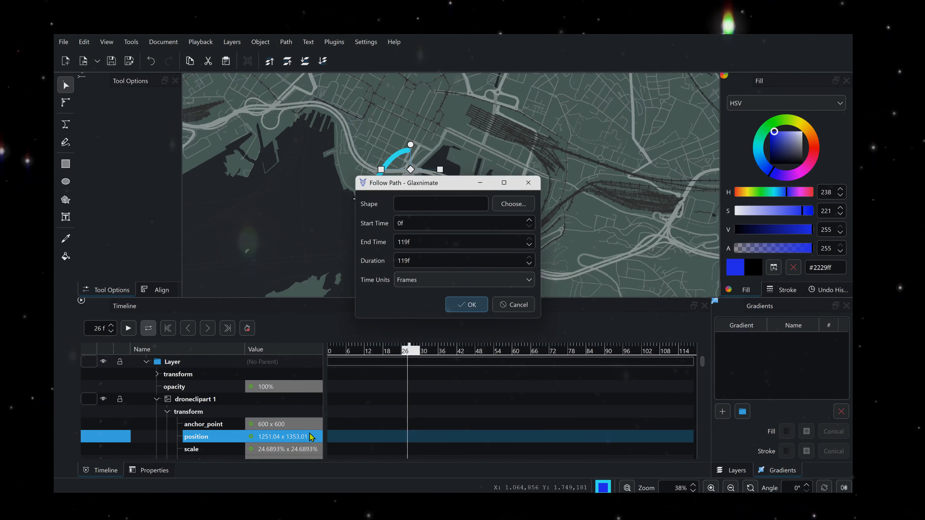
pyautogui.click(519, 206)
pyautogui.click(449, 194)
pyautogui.click(449, 193)
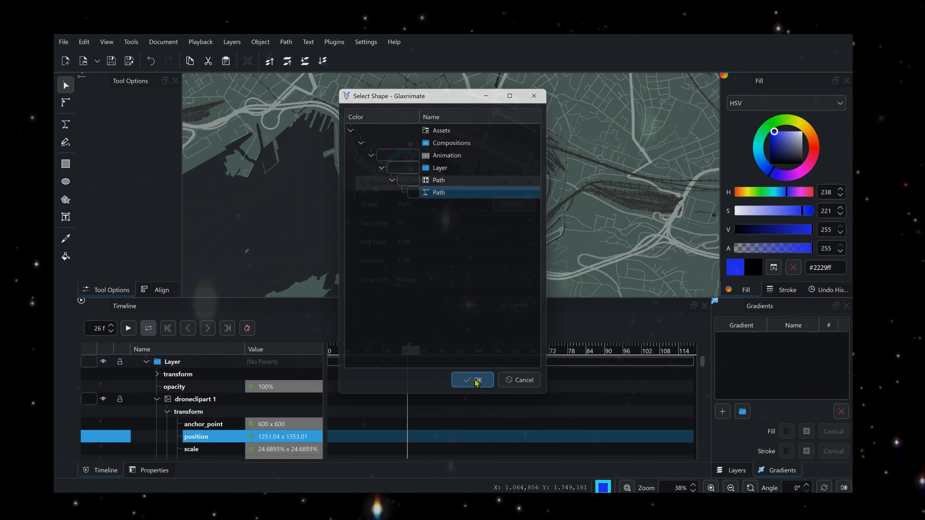
pyautogui.click(473, 381)
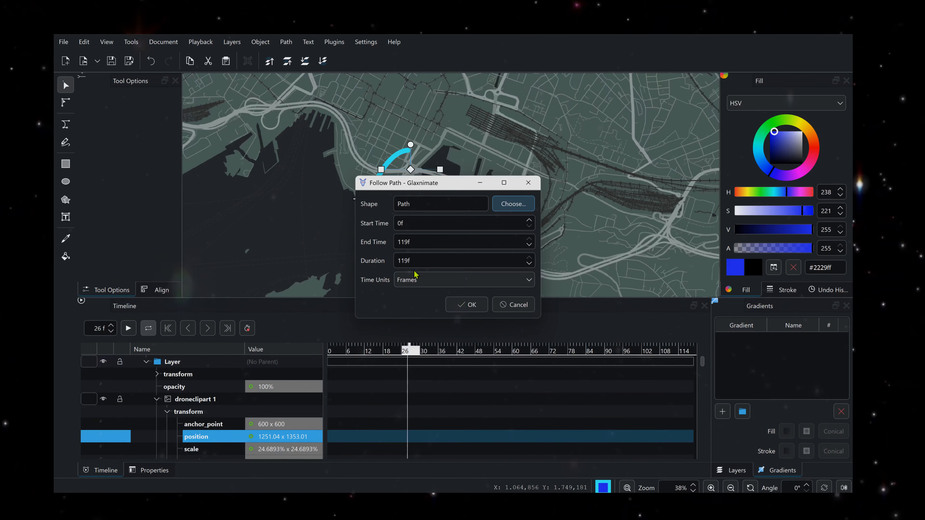
pyautogui.click(529, 266)
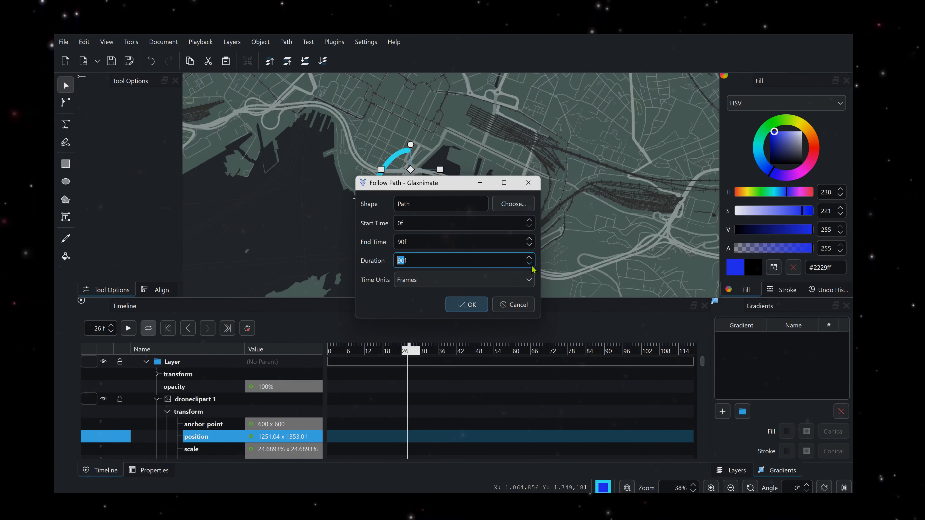
pyautogui.click(473, 306)
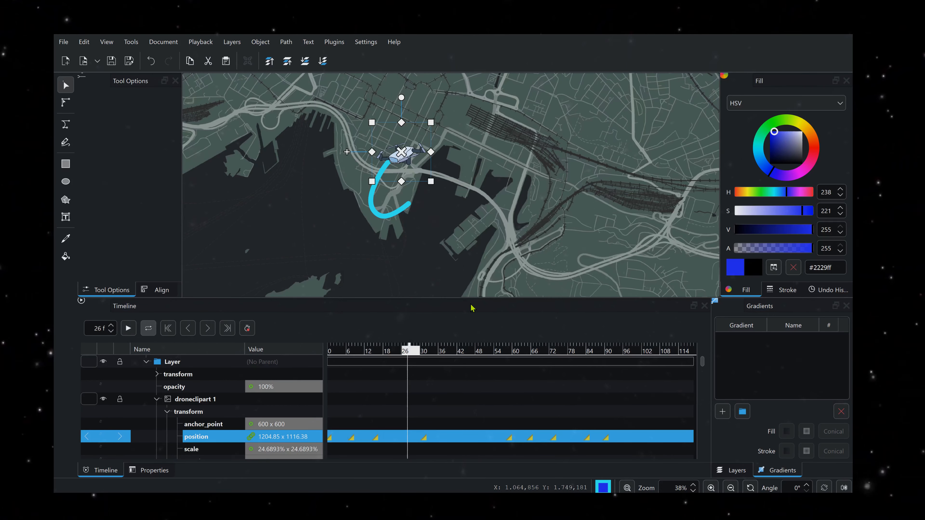
# Play the animation from frame 0 twice to check how closely the drone follows the drawn route.
pyautogui.click(403, 361)
pyautogui.moveTo(388, 353); pyautogui.dragTo(317, 351)
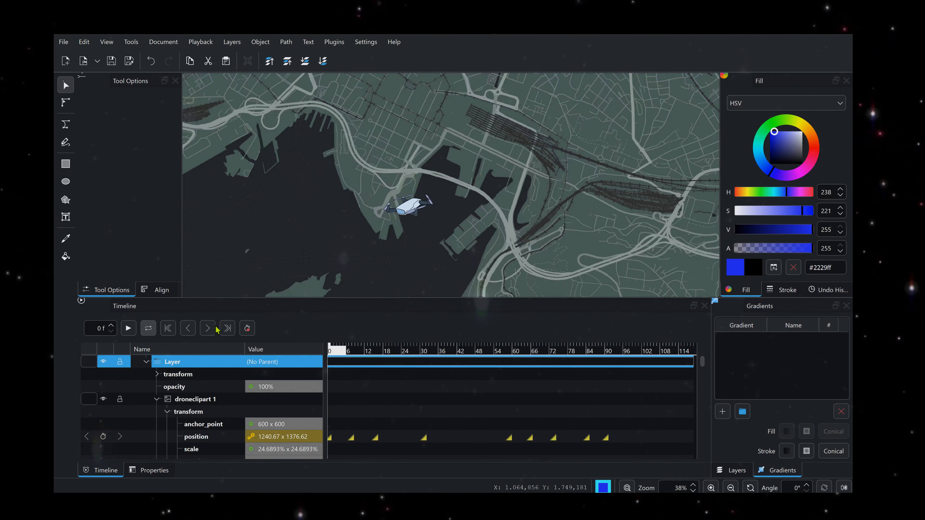
pyautogui.click(128, 328)
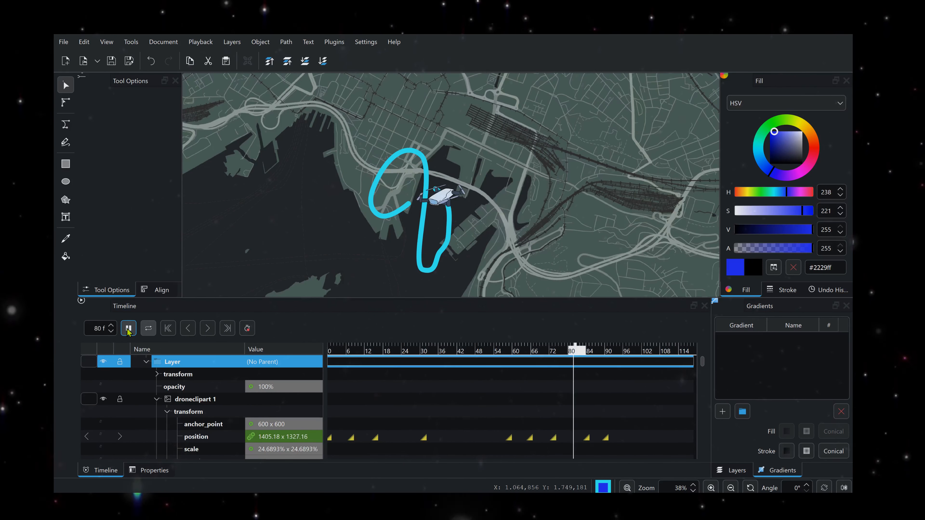
pyautogui.click(128, 328)
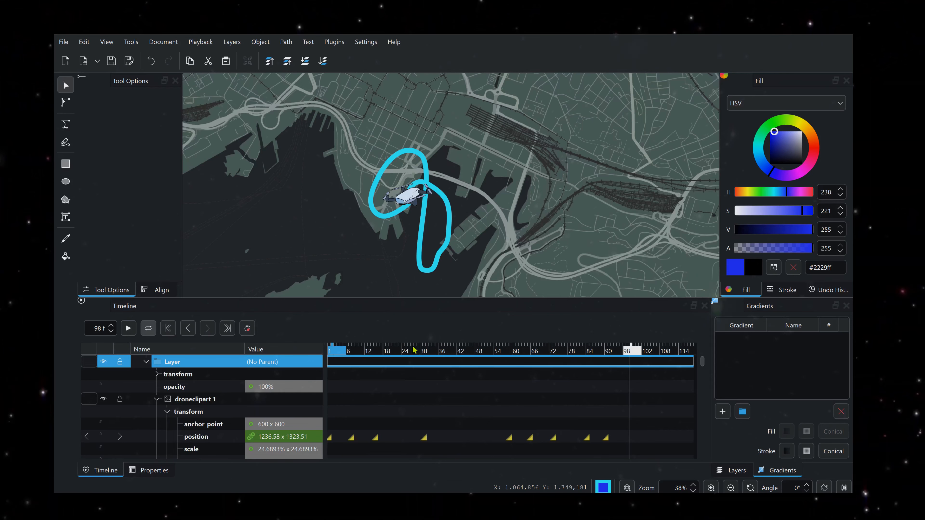
pyautogui.moveTo(367, 352); pyautogui.dragTo(329, 351)
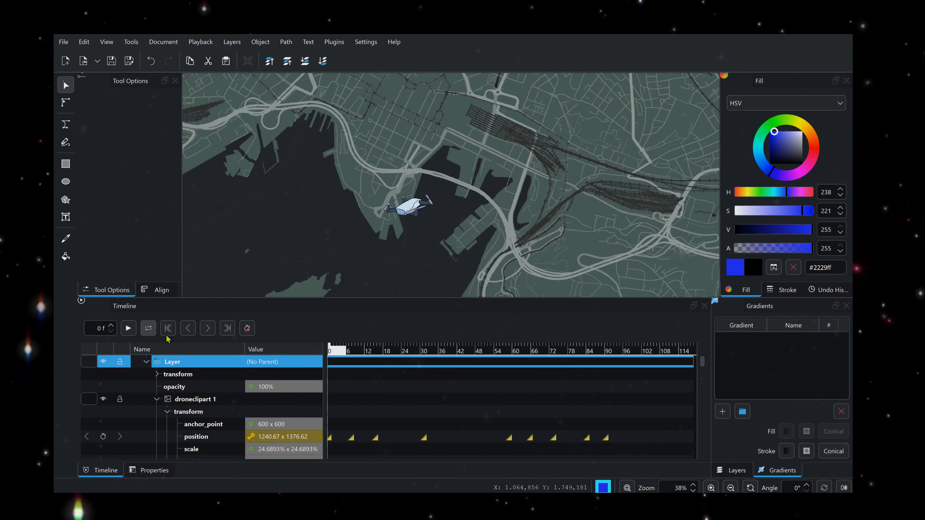
pyautogui.click(133, 328)
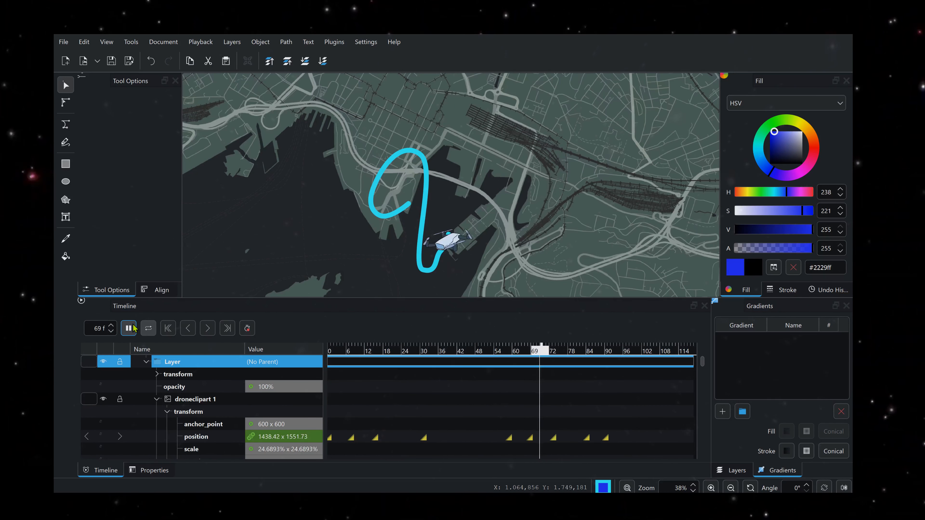
pyautogui.click(133, 327)
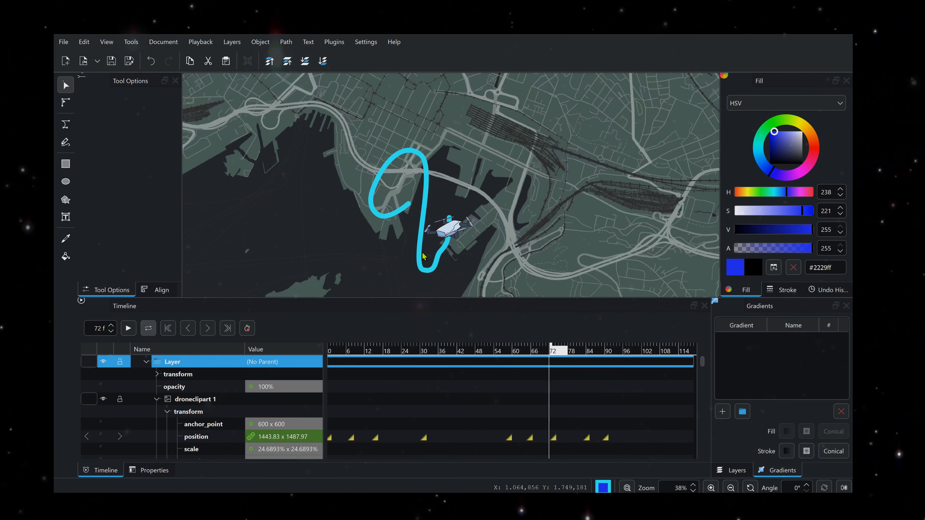
# Play the animation from the start up to frame 17 and add a position keyframe for the drone there.
pyautogui.moveTo(396, 354); pyautogui.dragTo(330, 346)
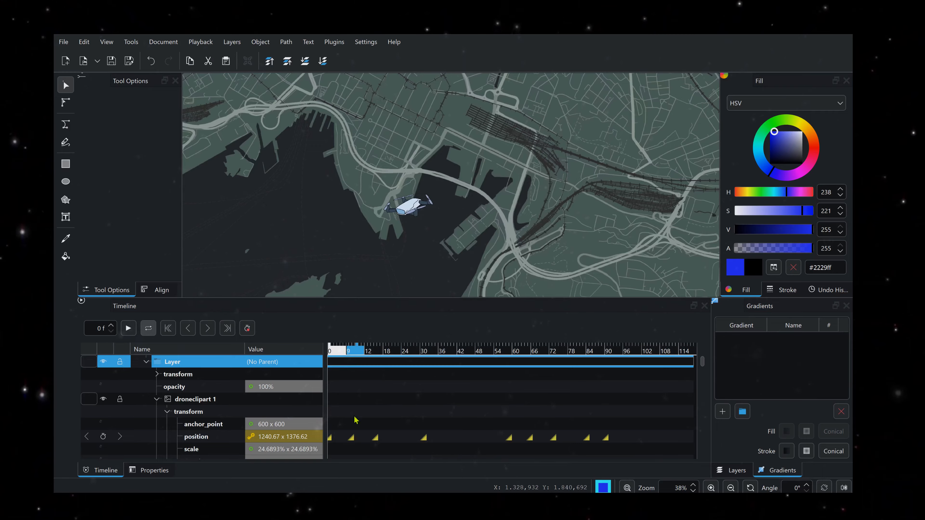
pyautogui.click(348, 350)
pyautogui.click(350, 437)
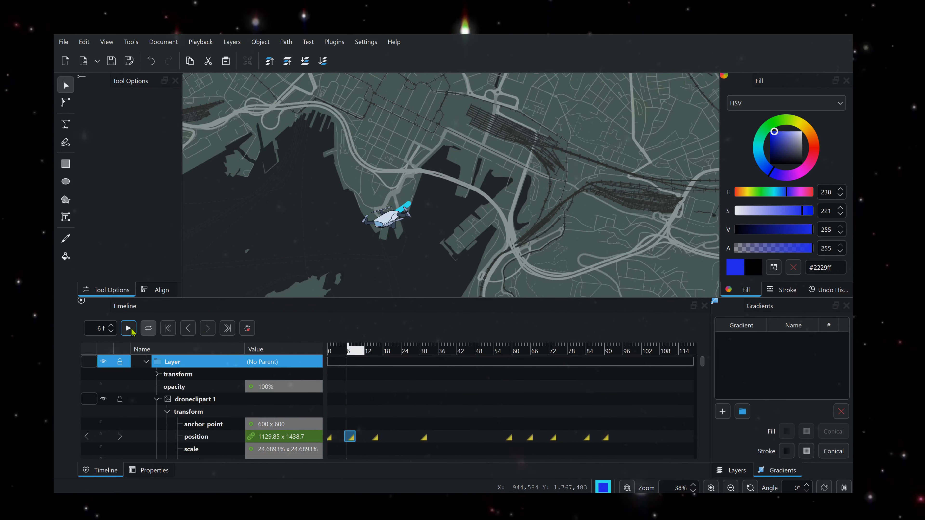
pyautogui.click(131, 329)
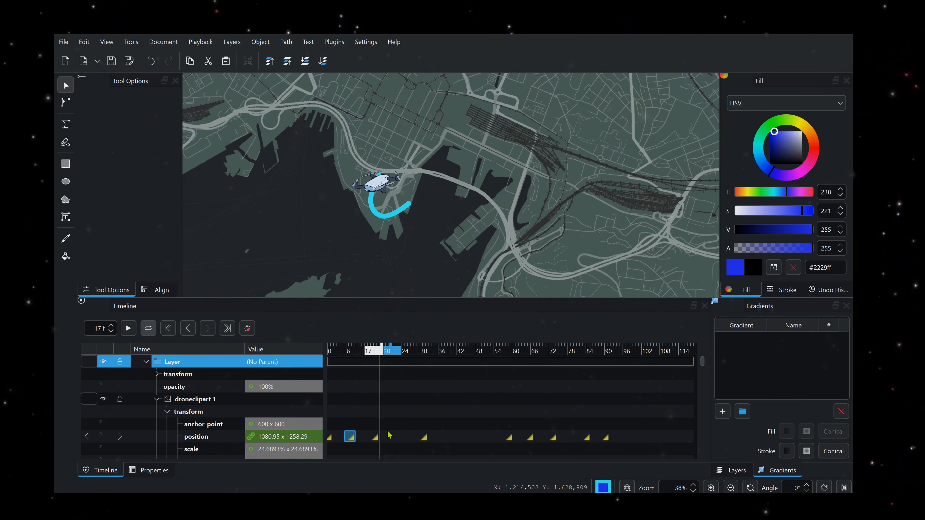
pyautogui.rightClick(380, 441)
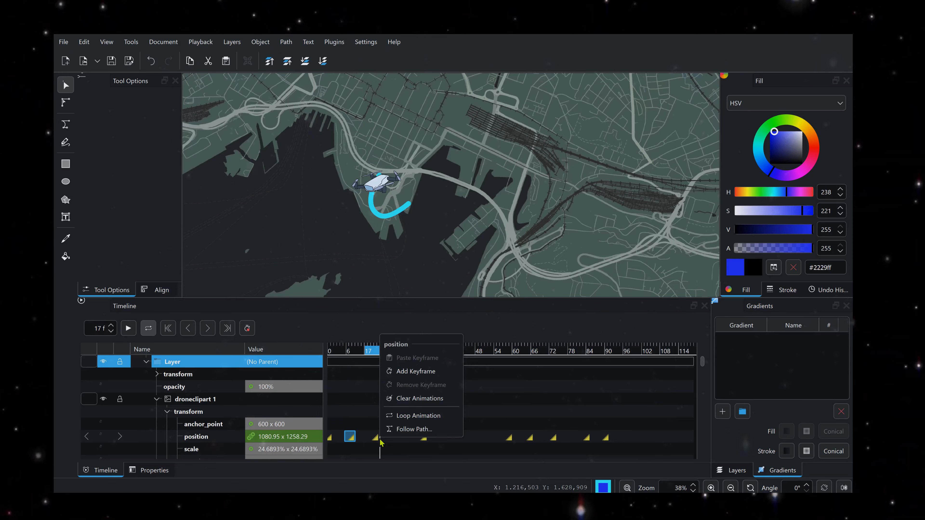
pyautogui.click(400, 372)
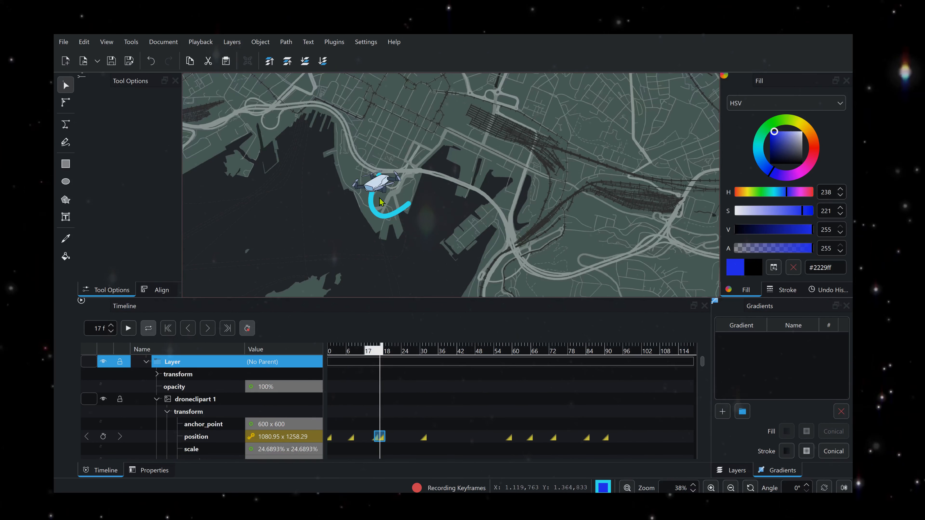
# With keyframe recording on, select the drone's position and move the drone at frame 17 to about 1099 x 1190.
pyautogui.moveTo(377, 196)
pyautogui.mouseDown()
pyautogui.moveTo(382, 187)
pyautogui.moveTo(381, 199)
pyautogui.mouseUp()
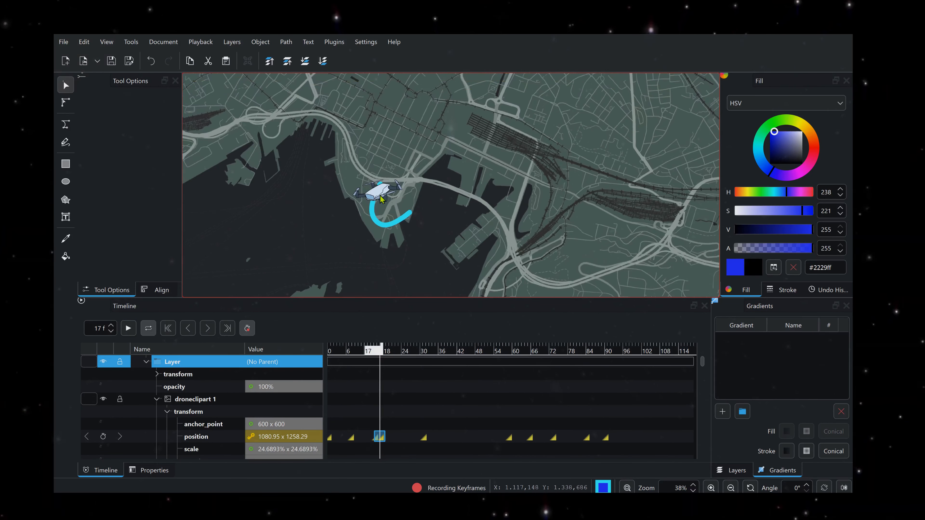
pyautogui.click(281, 437)
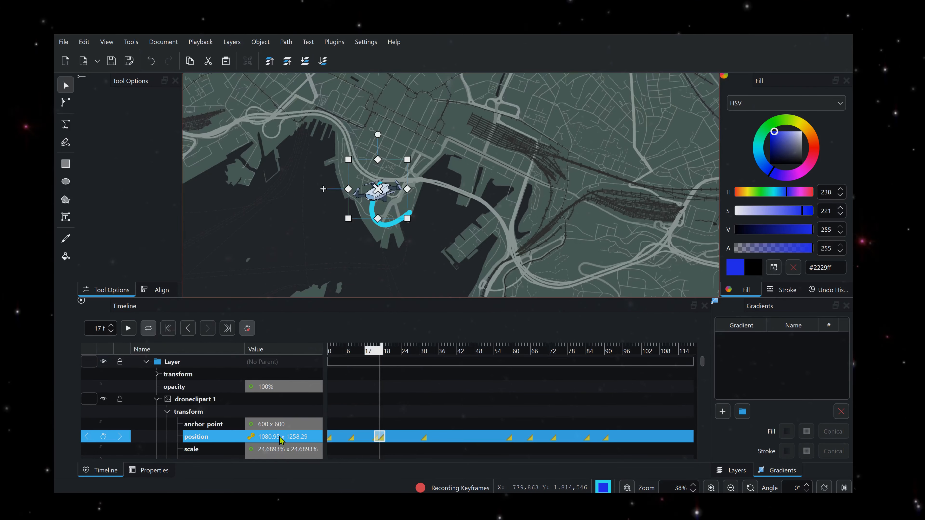
pyautogui.moveTo(396, 197); pyautogui.dragTo(400, 184)
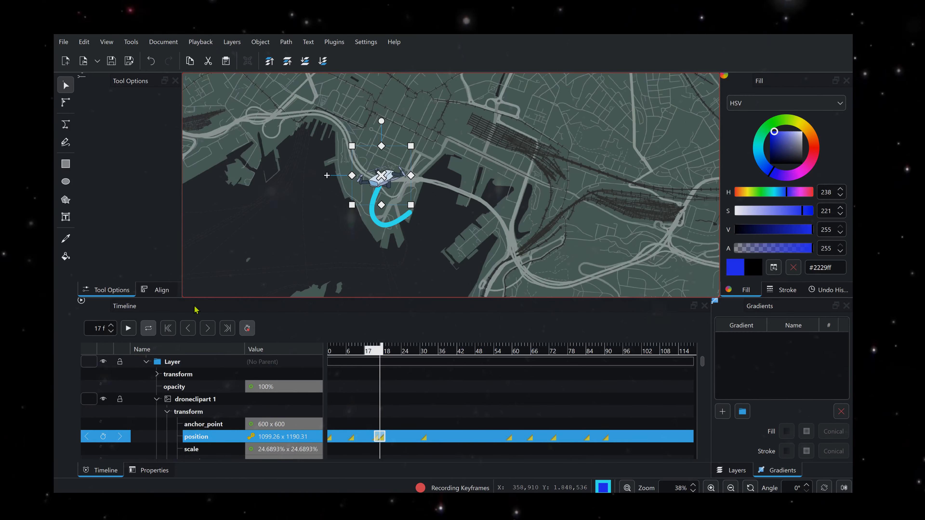
# Play on to frame 47, add a position keyframe, and move the drone down along the route to about 1302 x 1521.
pyautogui.click(130, 329)
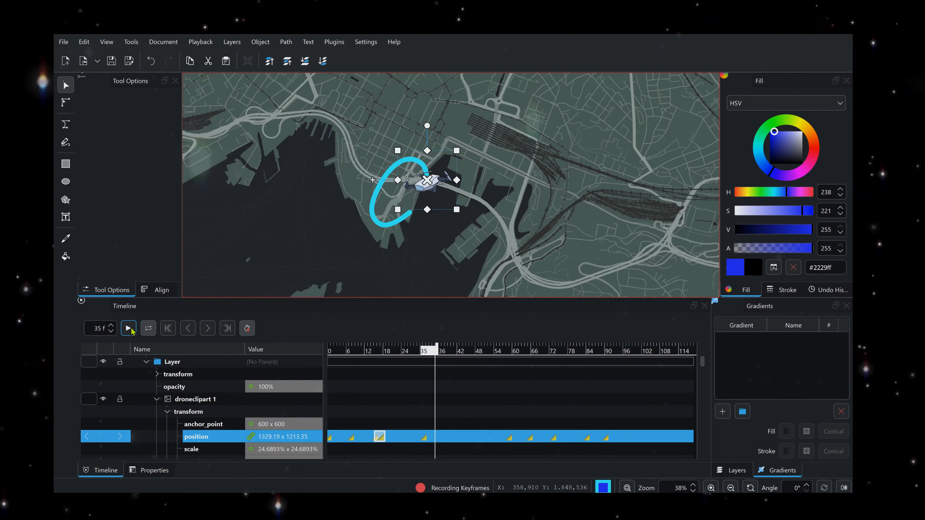
pyautogui.click(130, 329)
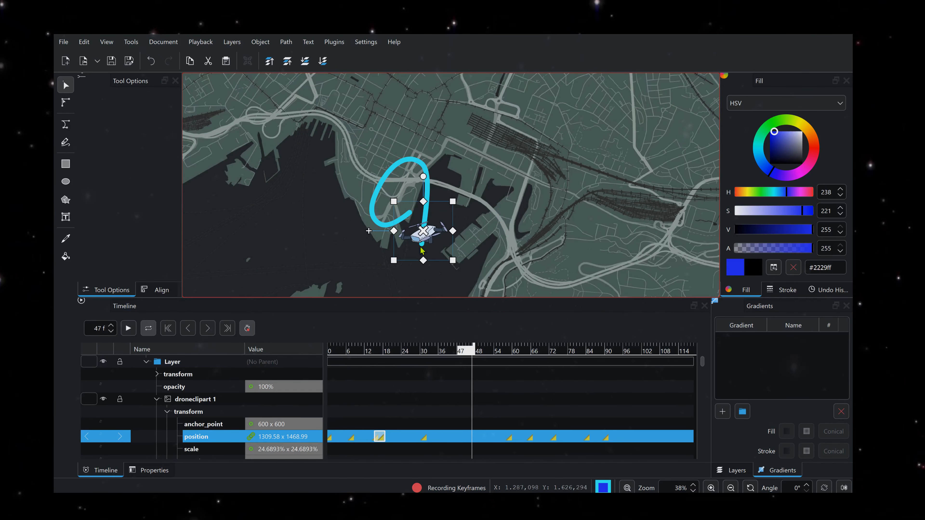
pyautogui.rightClick(470, 438)
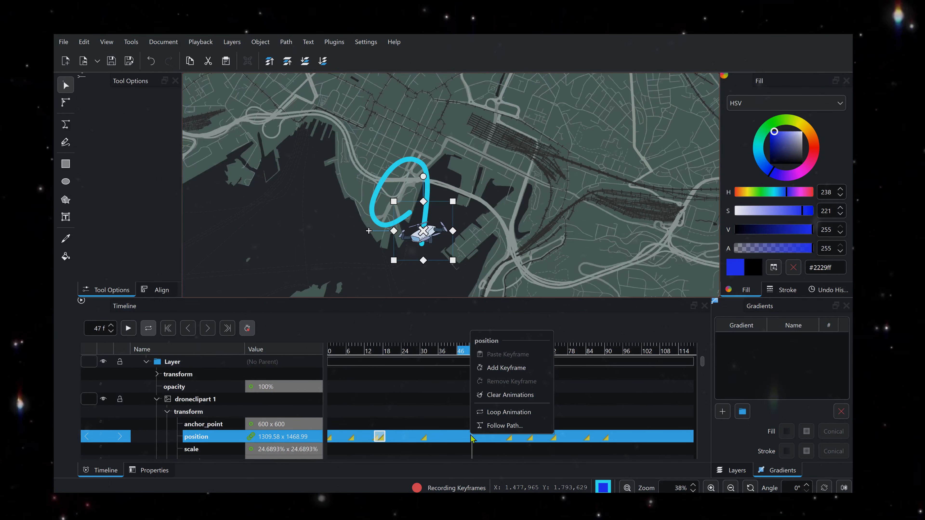
pyautogui.click(496, 367)
pyautogui.moveTo(437, 239)
pyautogui.mouseDown()
pyautogui.moveTo(435, 259)
pyautogui.moveTo(436, 245)
pyautogui.mouseUp()
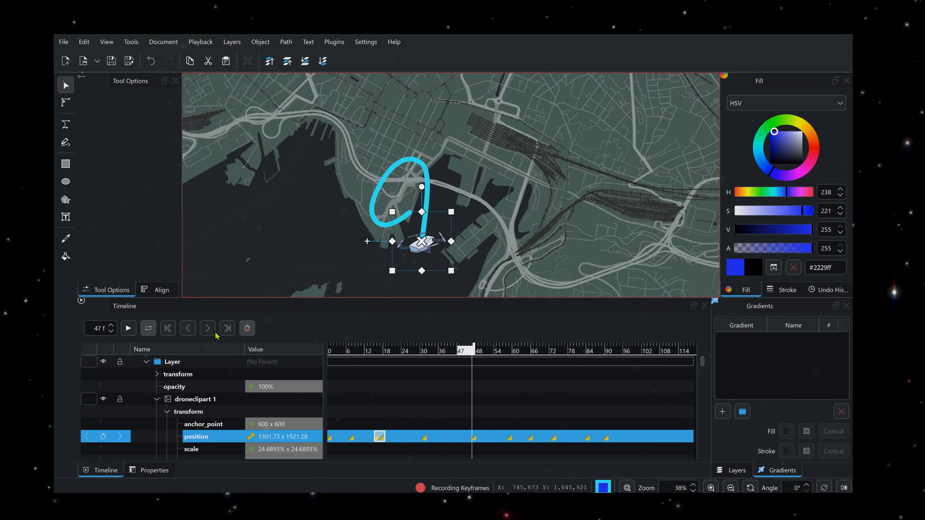
# Play on to frame 70, add a position keyframe, and move the drone up along the route to about 1441 x 1491.
pyautogui.click(131, 332)
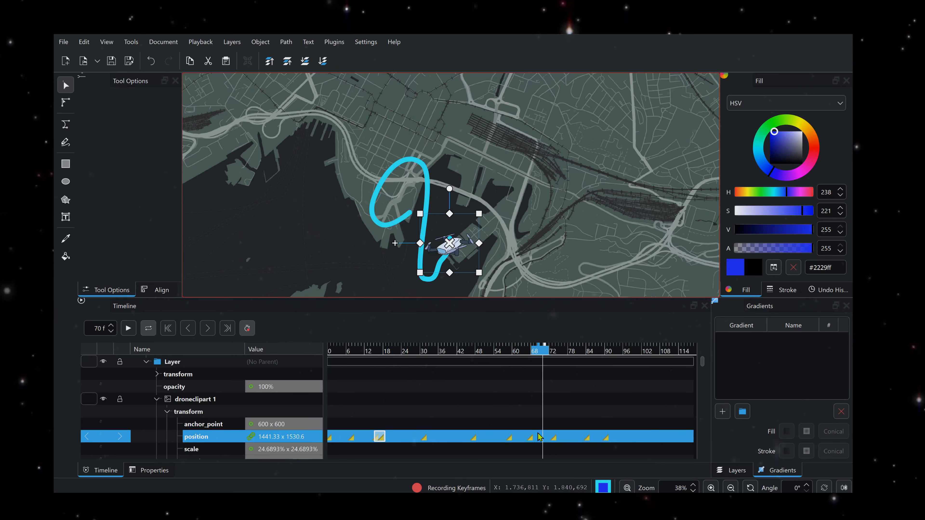
pyautogui.rightClick(545, 442)
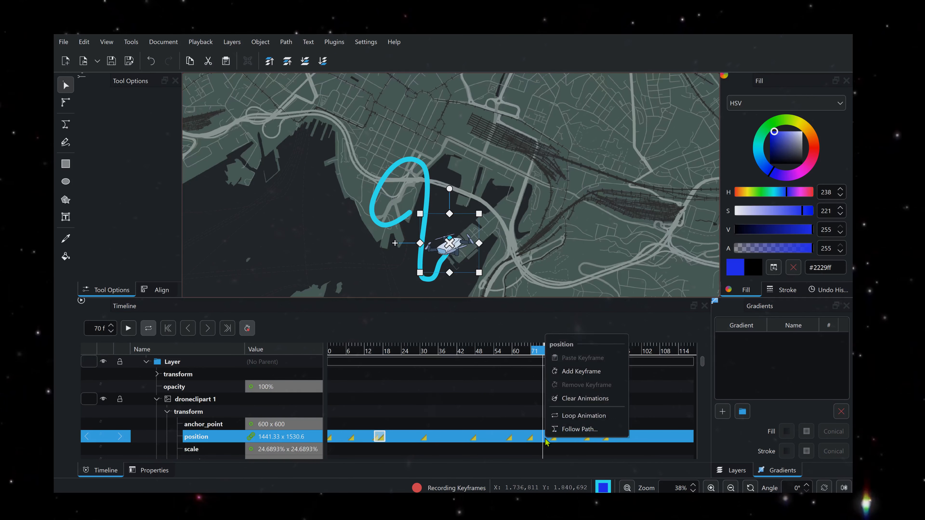
pyautogui.click(570, 375)
pyautogui.moveTo(459, 255); pyautogui.dragTo(459, 247)
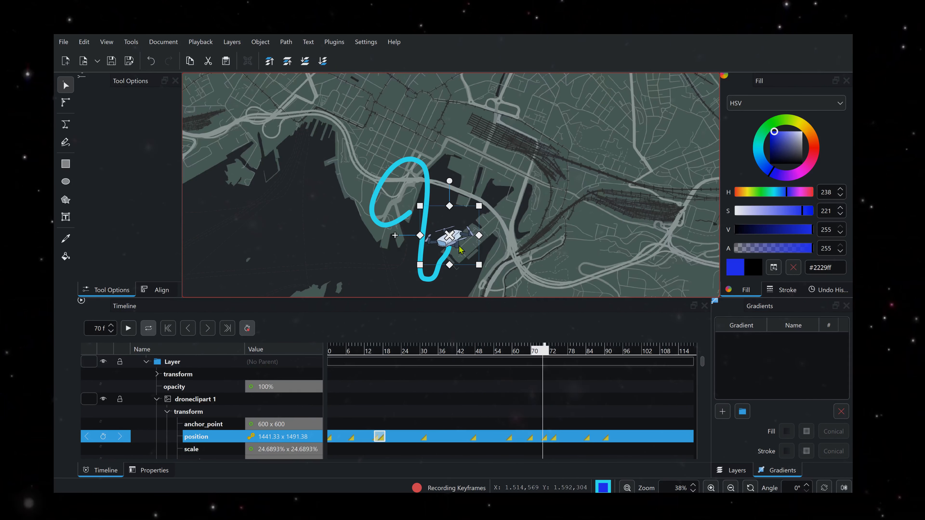
# Try moving the drone at frame 85 to about 1262 x 1253, and remove the extra position keyframe.
pyautogui.click(129, 328)
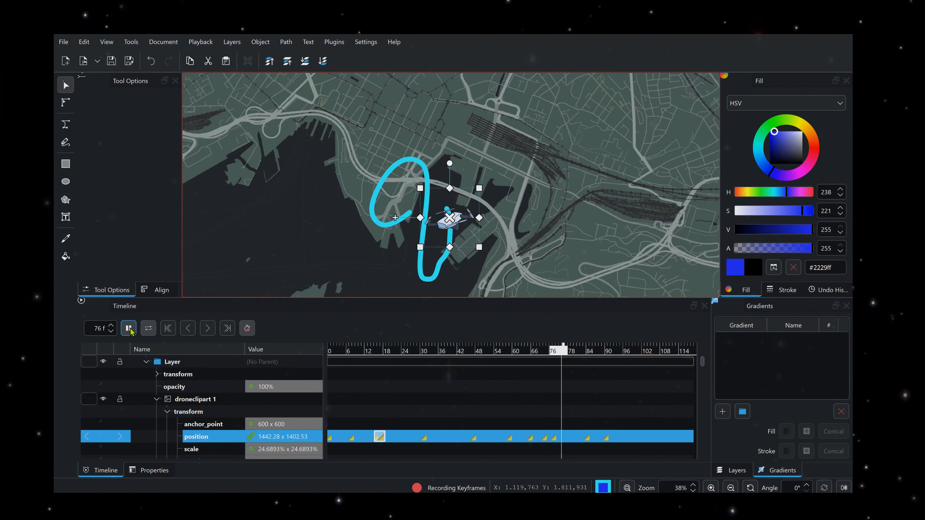
pyautogui.click(584, 437)
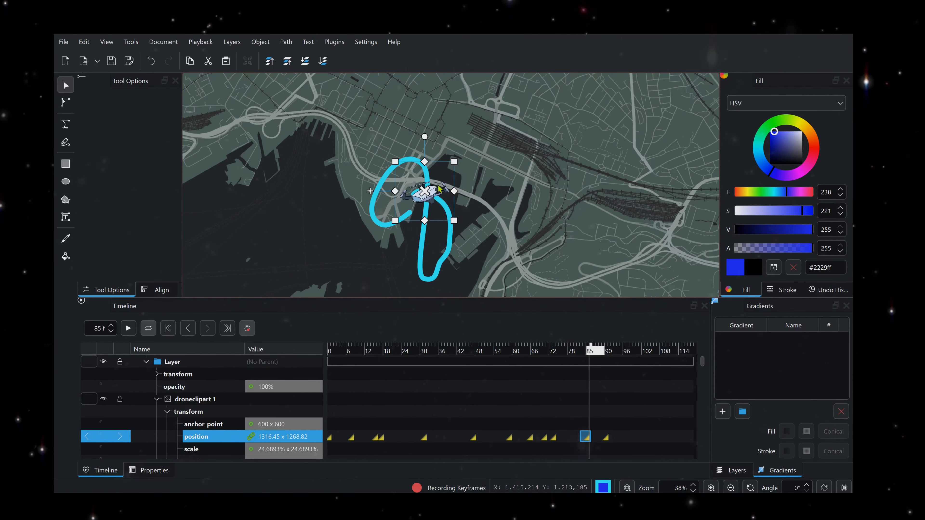
pyautogui.moveTo(440, 189); pyautogui.dragTo(426, 188)
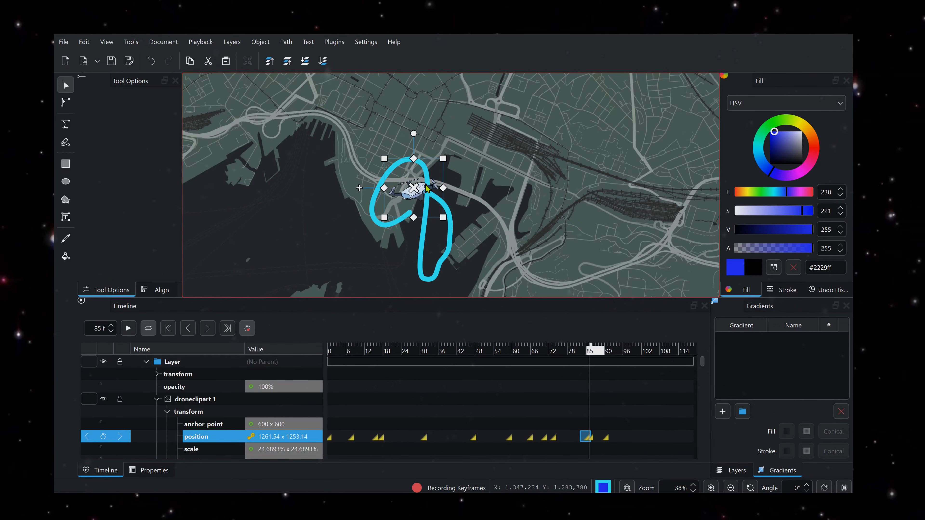
pyautogui.click(591, 436)
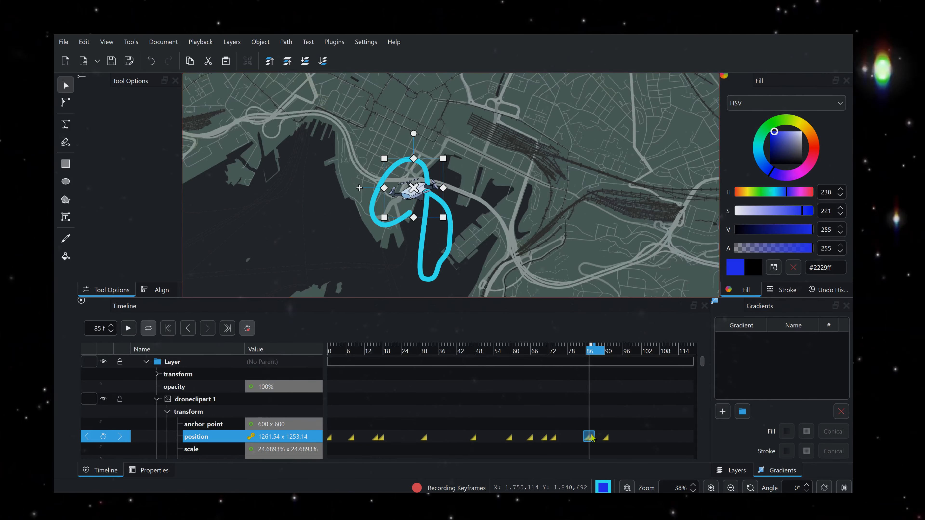
pyautogui.rightClick(590, 436)
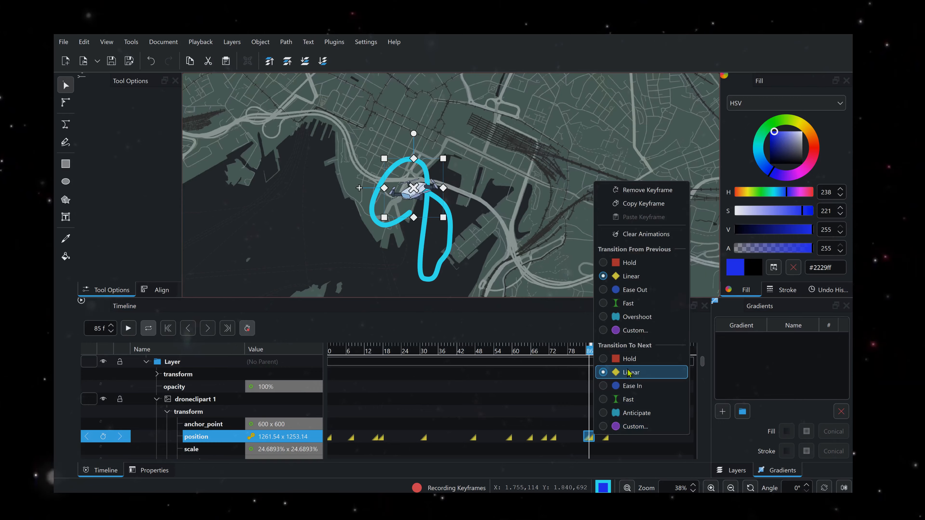
pyautogui.click(646, 201)
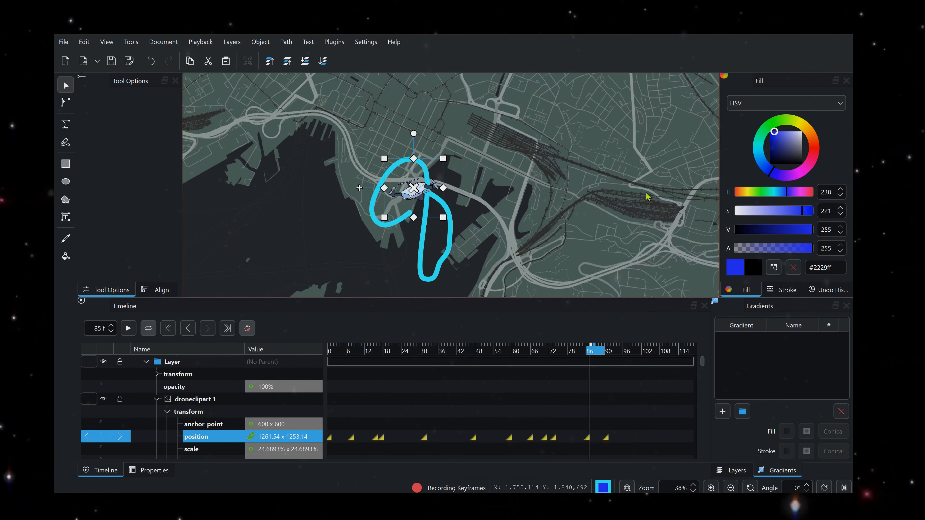
pyautogui.rightClick(589, 437)
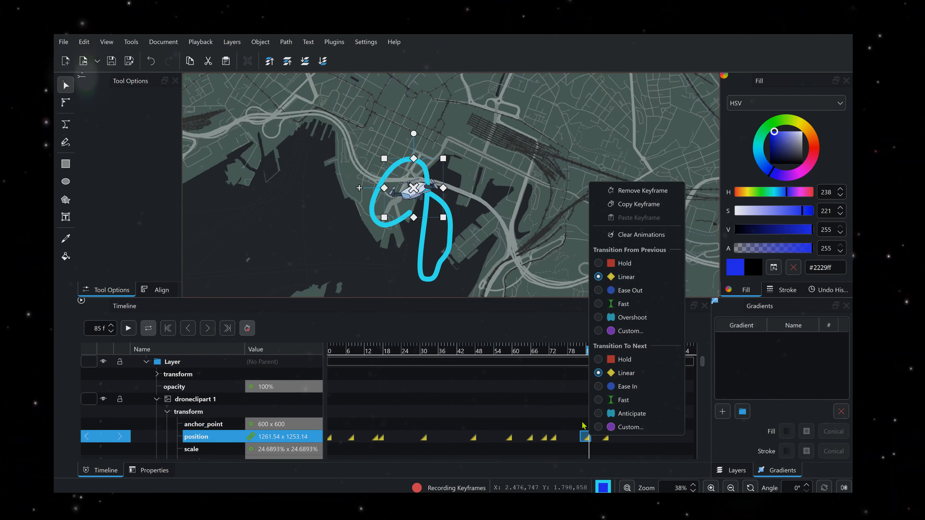
pyautogui.click(585, 439)
# Play the animation from frame 0, pausing along the way, to check how the drone follows the route's last section.
pyautogui.click(606, 438)
pyautogui.moveTo(369, 354); pyautogui.dragTo(290, 354)
pyautogui.click(130, 330)
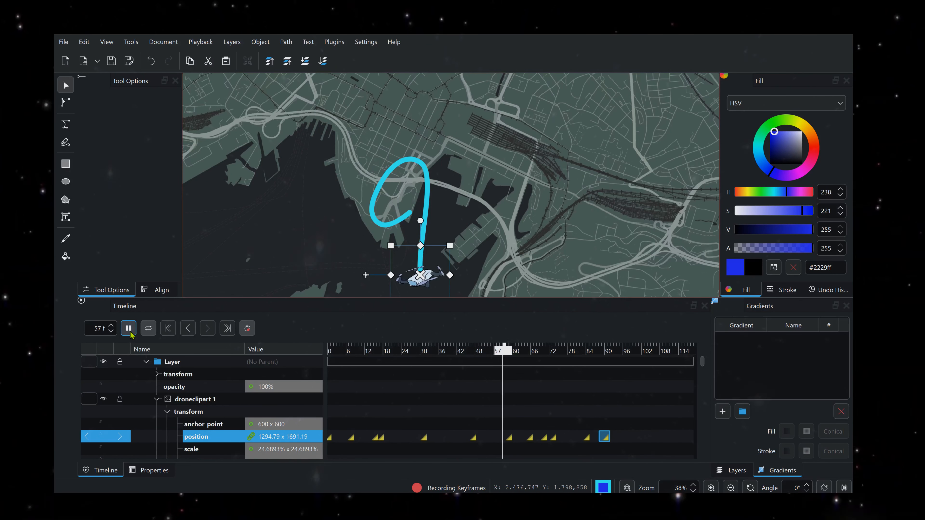
pyautogui.click(131, 330)
pyautogui.click(128, 328)
pyautogui.click(129, 329)
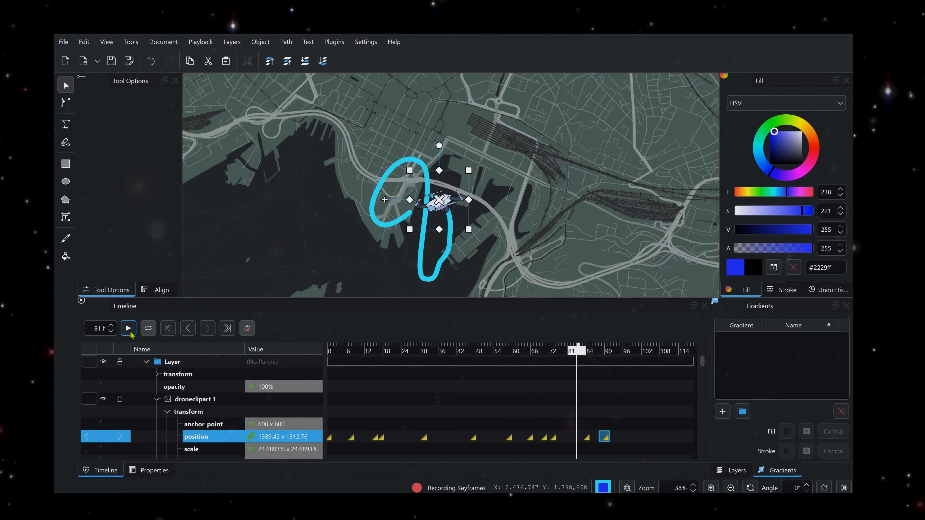
# Add a position keyframe at frame 79 and move the drone onto the route's tip at about 1374 x 1273.
pyautogui.click(571, 353)
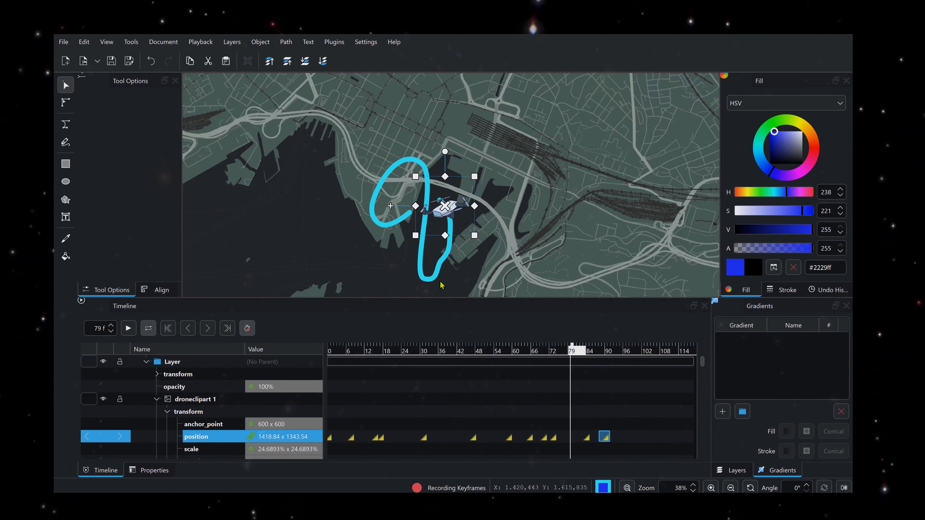
pyautogui.rightClick(570, 436)
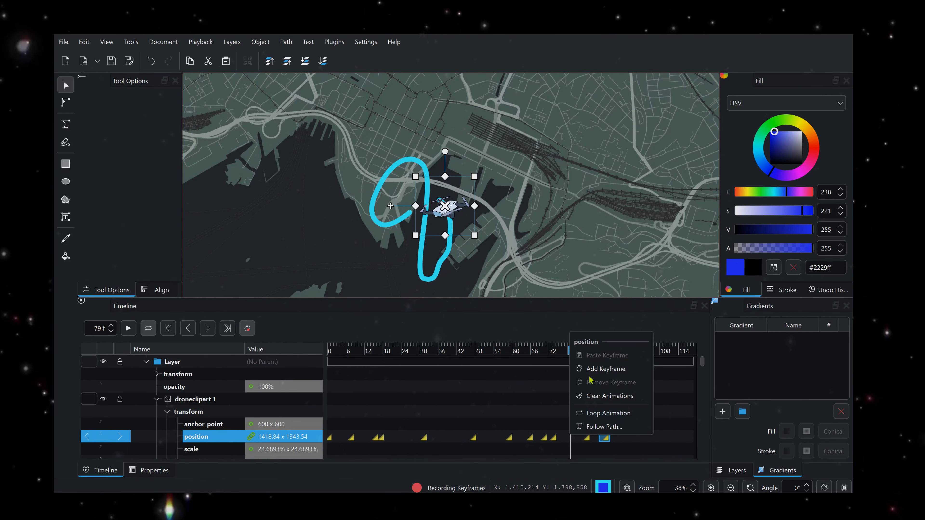
pyautogui.click(605, 369)
pyautogui.moveTo(456, 202); pyautogui.dragTo(448, 187)
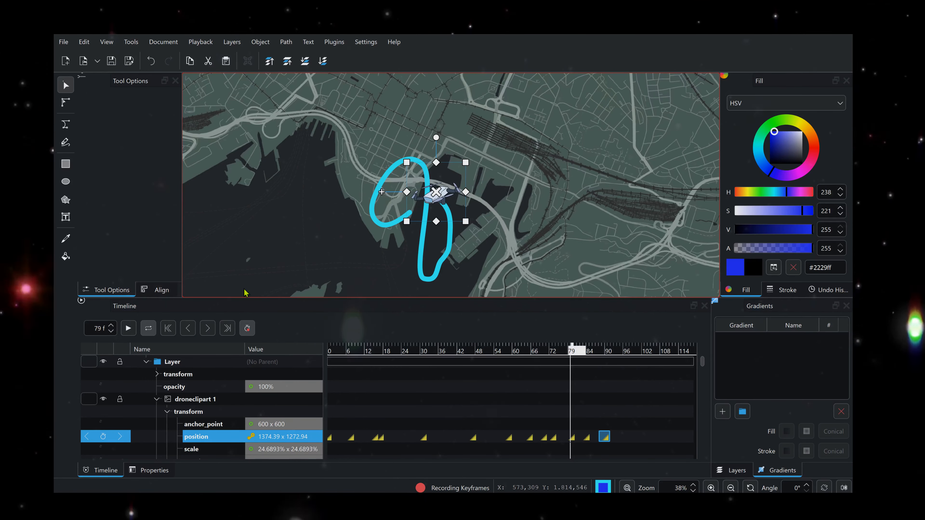
# Play the ending, go to frame 83, and shift the drone slightly up and left to follow the route.
pyautogui.click(128, 329)
pyautogui.click(129, 329)
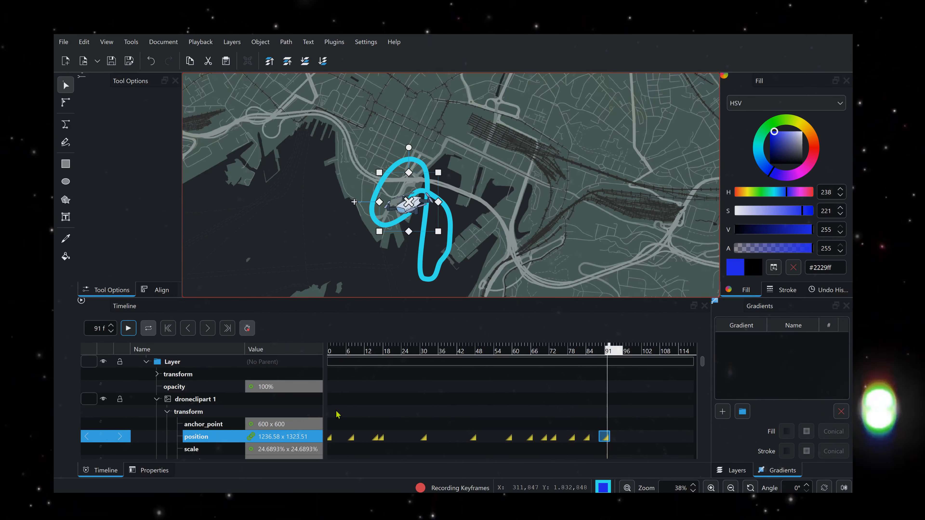
pyautogui.click(583, 355)
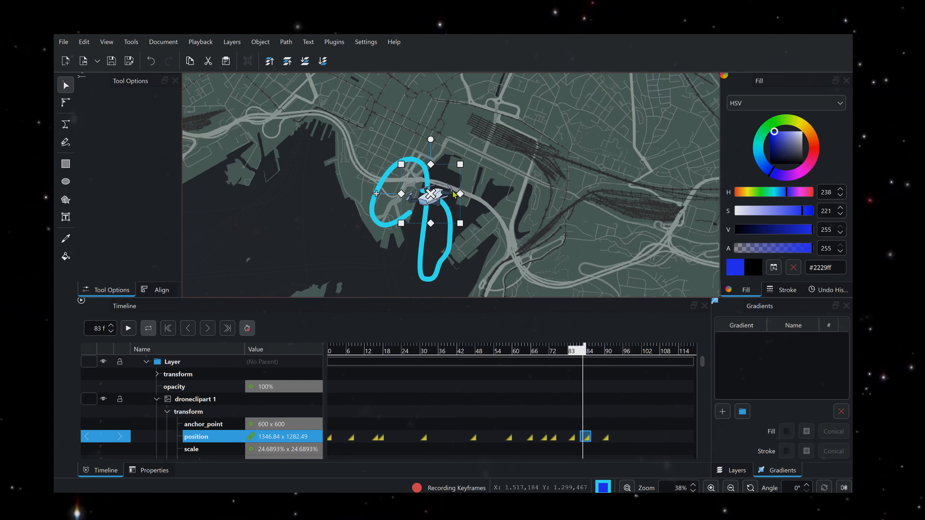
pyautogui.moveTo(445, 198); pyautogui.dragTo(435, 189)
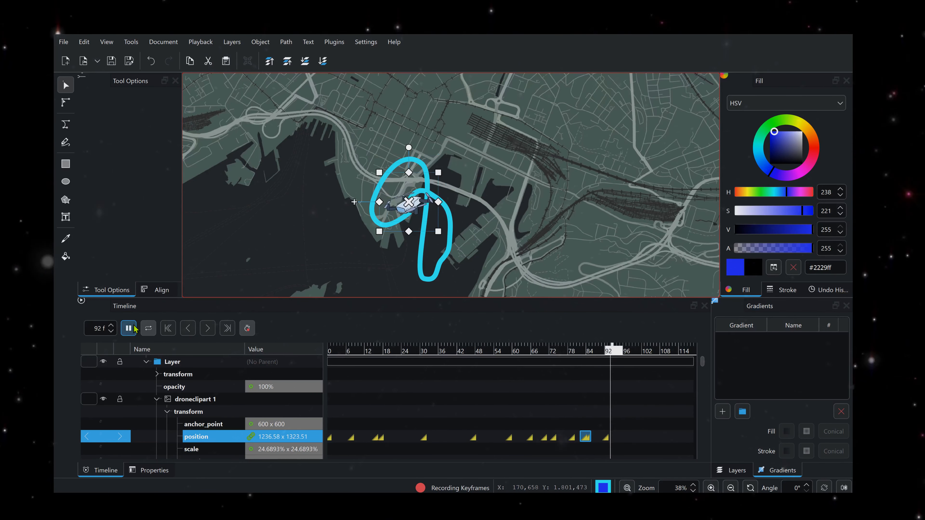
# Play the whole animation from frame 0 to check that the drone stays on the tip of the route.
pyautogui.moveTo(359, 354); pyautogui.dragTo(318, 356)
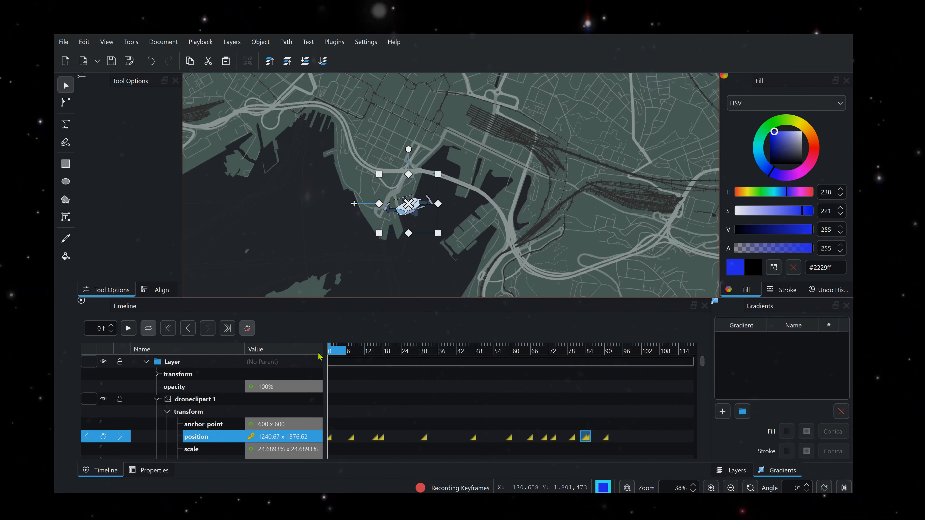
pyautogui.click(128, 329)
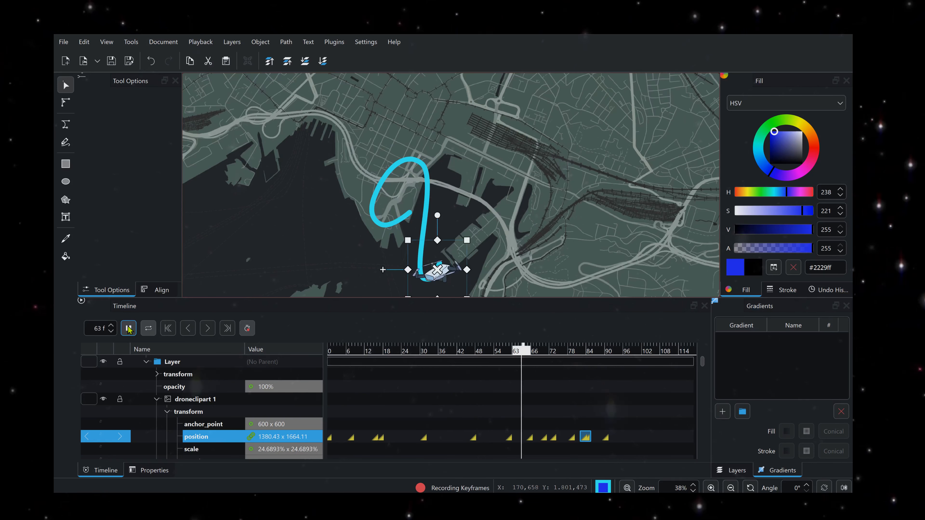
pyautogui.click(128, 329)
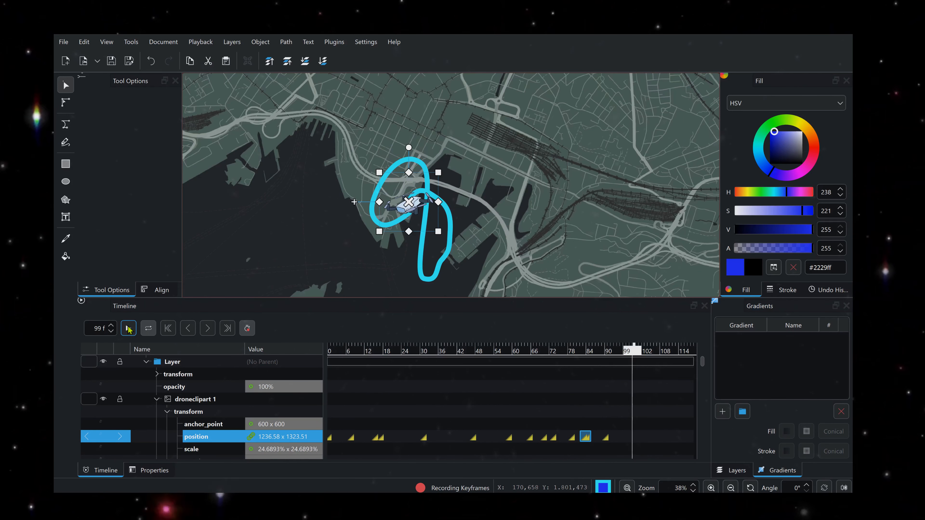
# Save the finished map animation file.
pyautogui.click(63, 42)
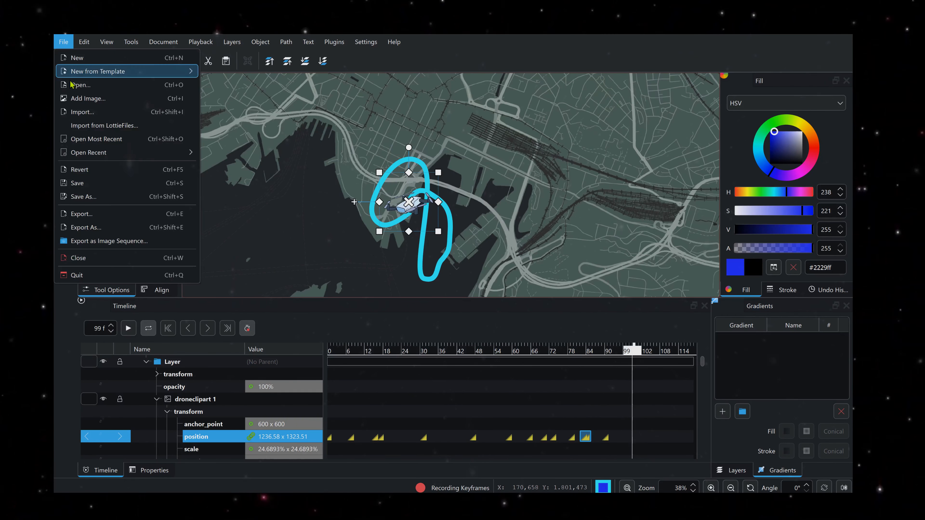
pyautogui.click(83, 181)
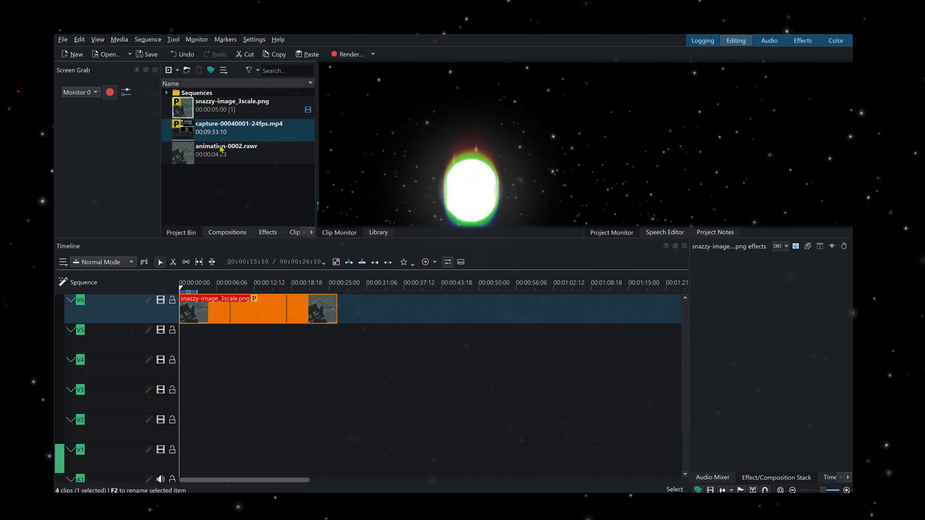
pyautogui.click(220, 134)
pyautogui.moveTo(328, 307); pyautogui.dragTo(377, 309)
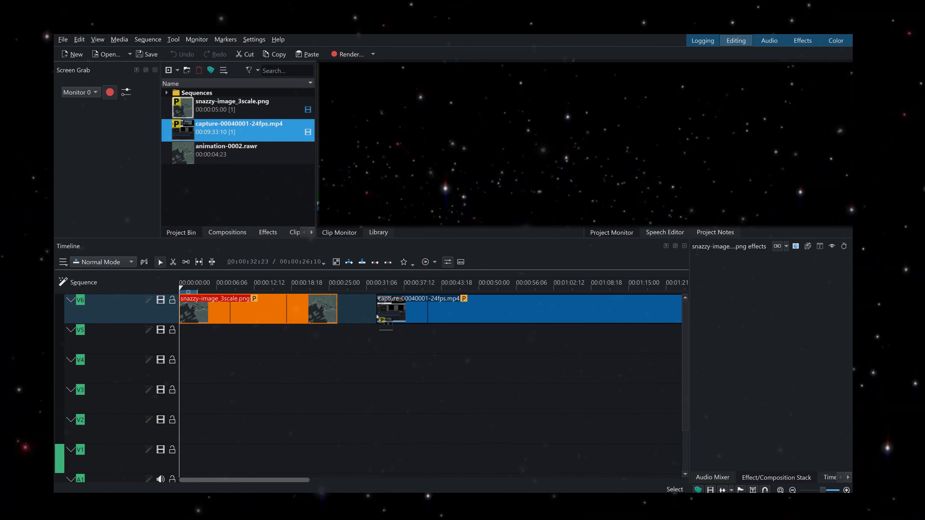
pyautogui.click(387, 285)
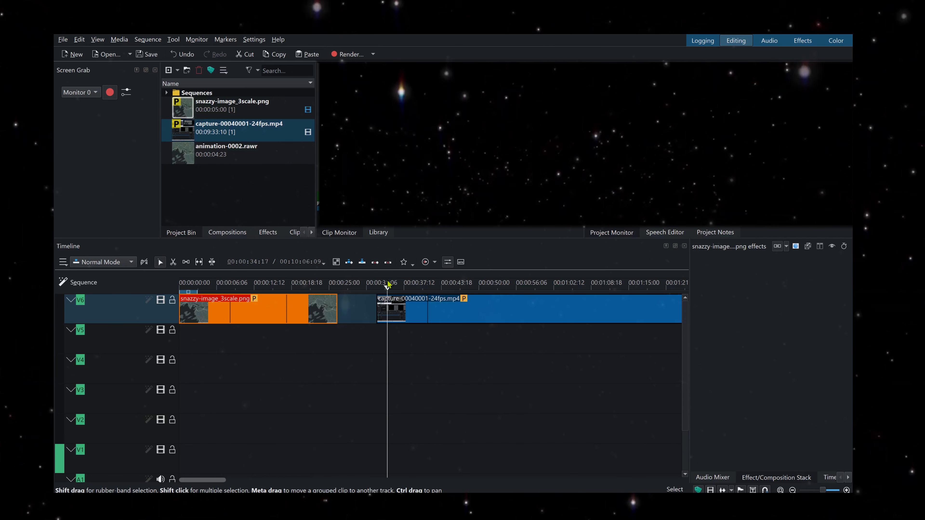
pyautogui.click(392, 311)
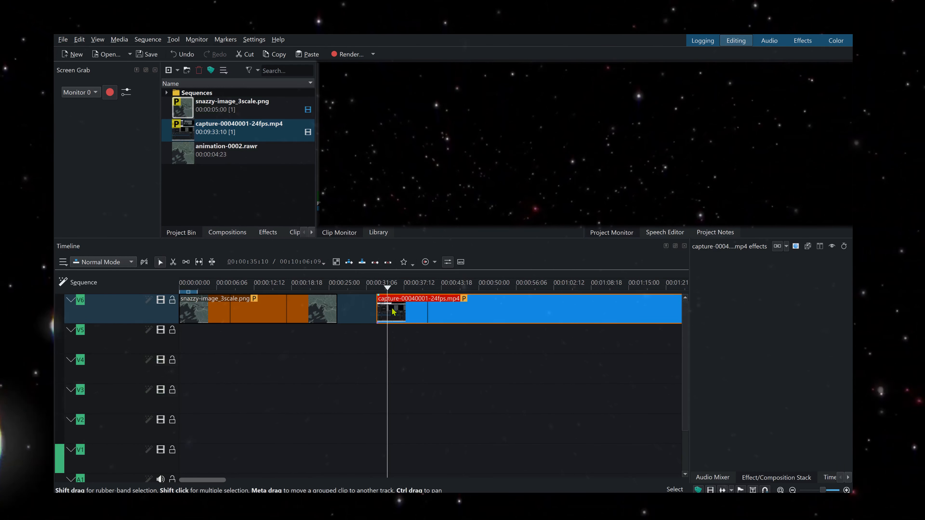
pyautogui.press('Delete')
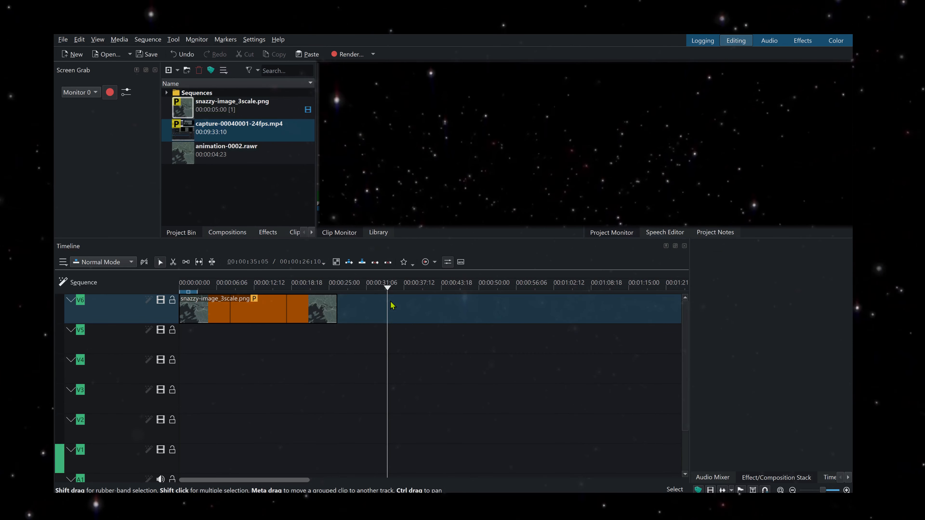
# Place animation-0002.rawr on track V6 at the playhead and play the animation in the clip monitor.
pyautogui.click(199, 161)
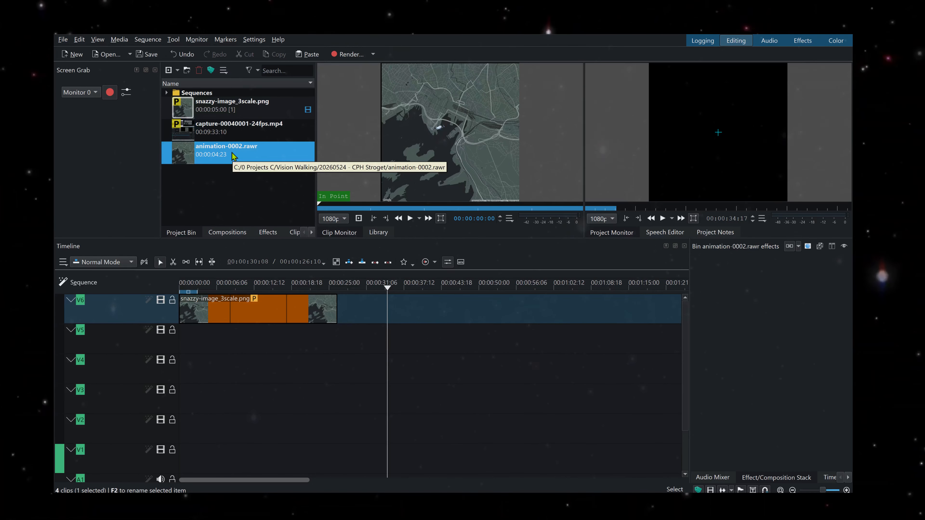
pyautogui.moveTo(234, 156); pyautogui.dragTo(385, 320)
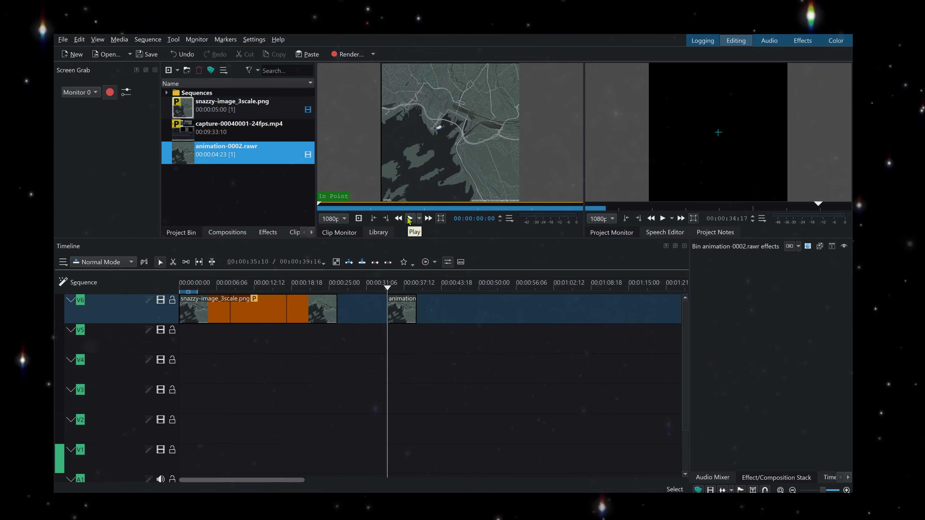
pyautogui.click(409, 219)
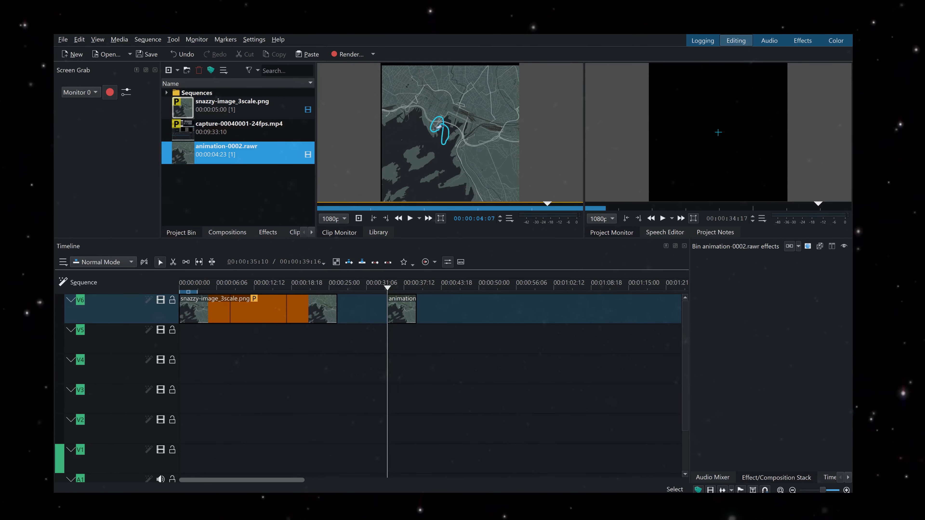
# Bring DJI_0049.MP4 into the project from outside the editor and delete its full-length clip from track V4.
pyautogui.hotkey('alt', 'Tab')
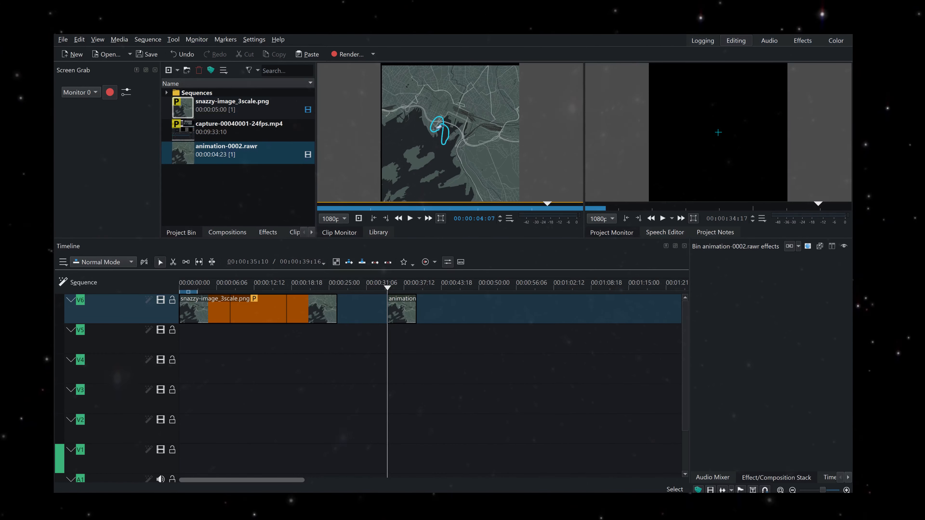
pyautogui.moveTo(306, 407); pyautogui.dragTo(199, 378)
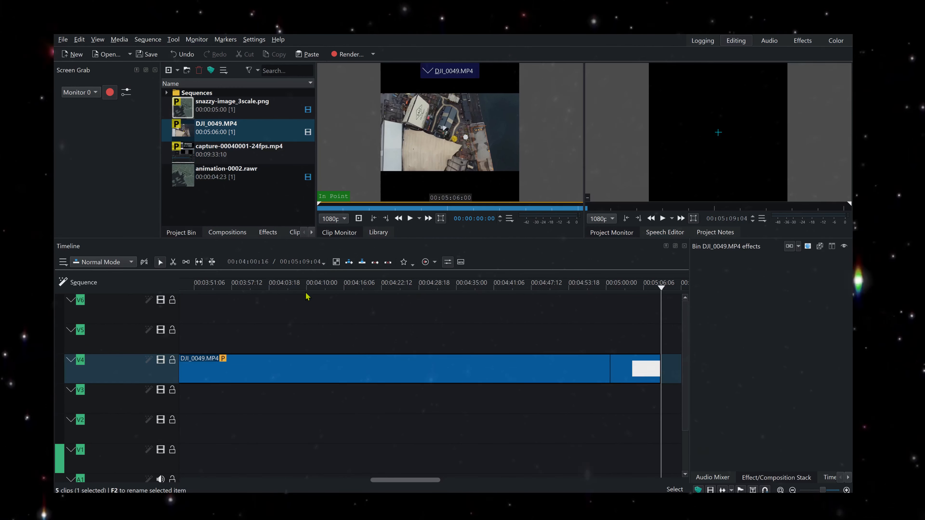
pyautogui.click(305, 283)
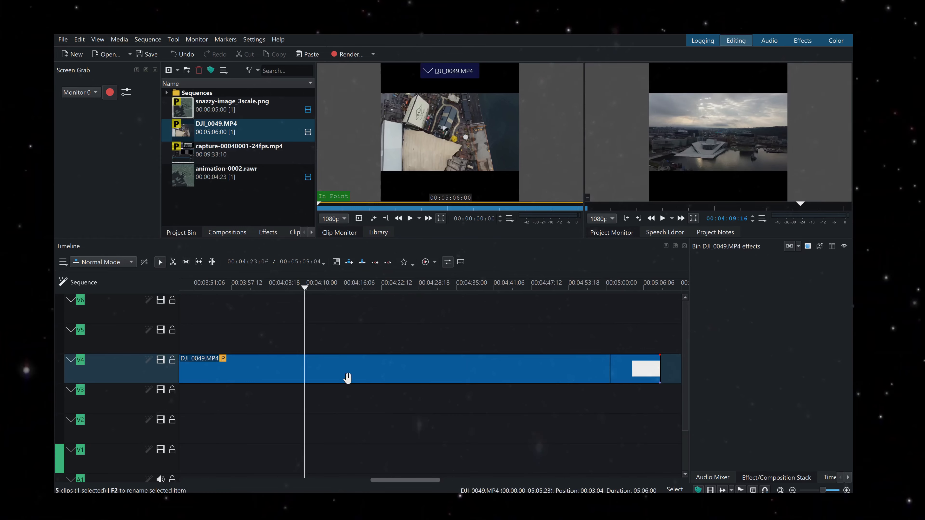
pyautogui.click(251, 375)
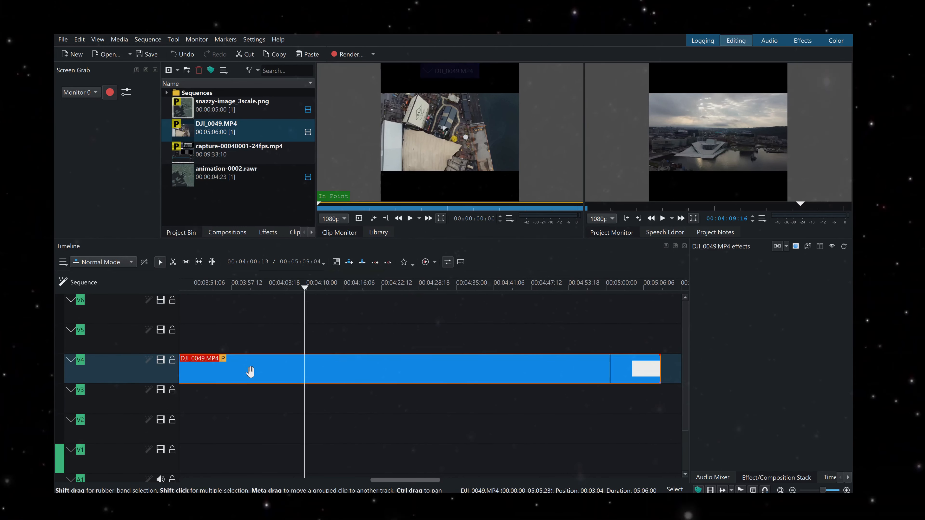
pyautogui.press('Delete')
# Mark a section of DJI_0049.MP4 with the in point at about 00:03:37 and the out point at 00:03:44:11.
pyautogui.click(225, 133)
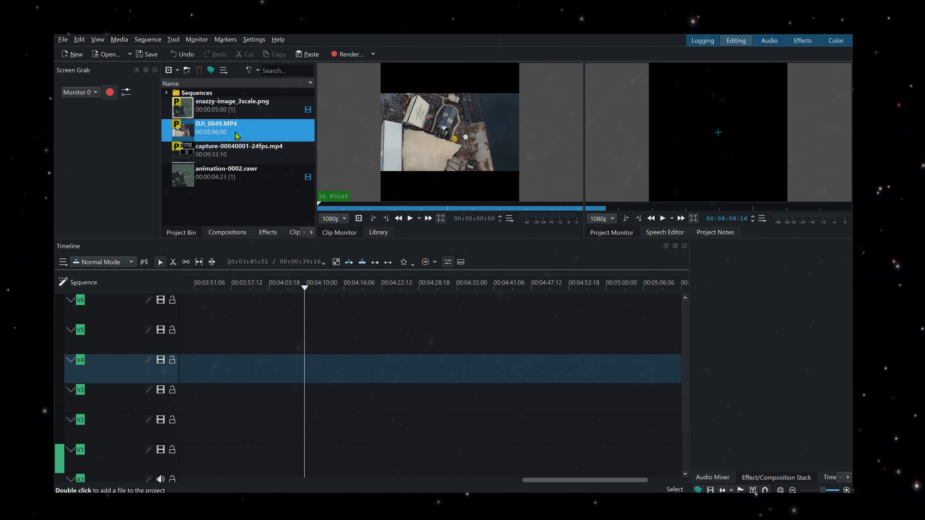
pyautogui.click(367, 207)
pyautogui.moveTo(381, 209); pyautogui.dragTo(506, 215)
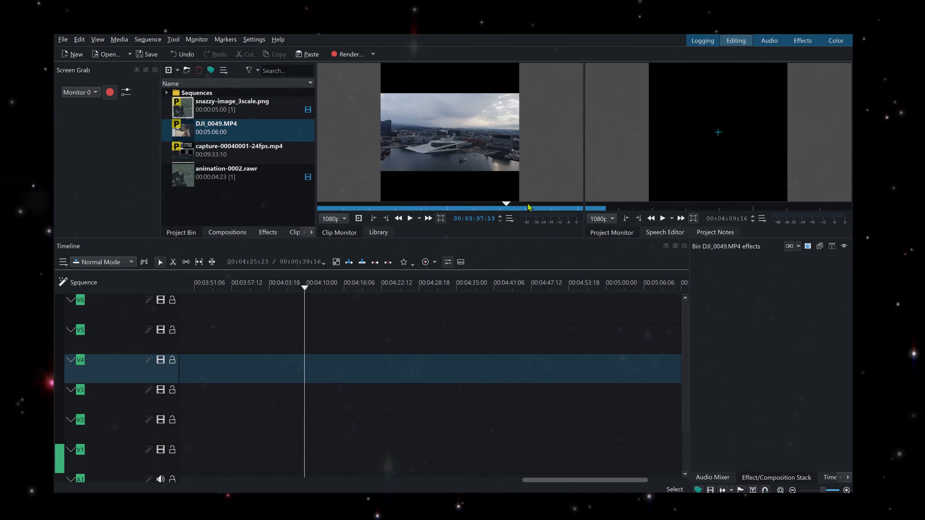
pyautogui.press('i')
pyautogui.click(511, 210)
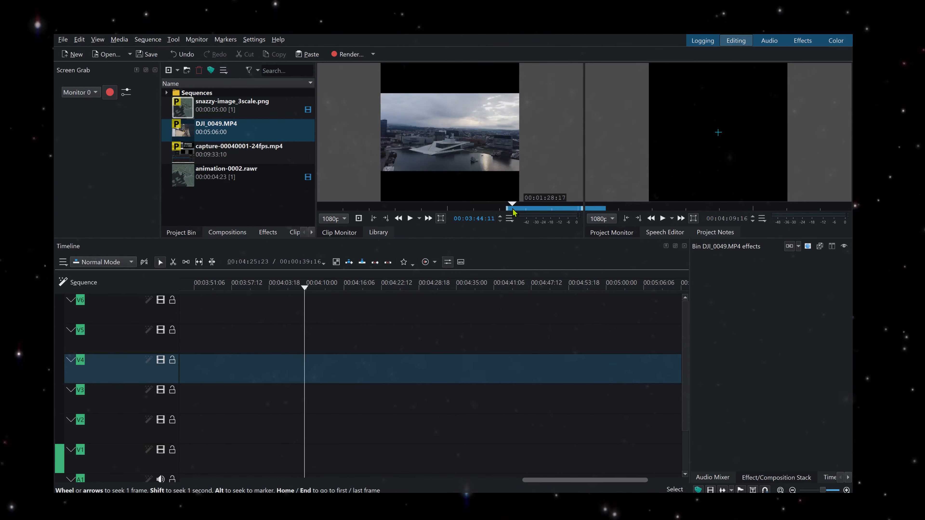
pyautogui.press('o')
# Place the marked DJI_0049.MP4 section on track V5 and move it back to about 00:00:03:02.
pyautogui.moveTo(406, 166); pyautogui.dragTo(204, 334)
pyautogui.scroll(-2, 228, 334)
pyautogui.scroll(-1, 228, 334)
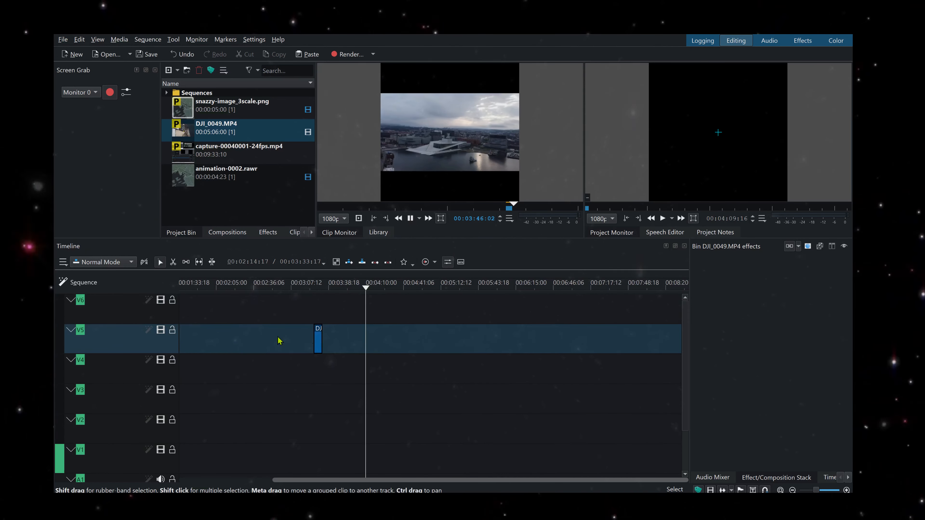
pyautogui.moveTo(318, 335); pyautogui.dragTo(132, 331)
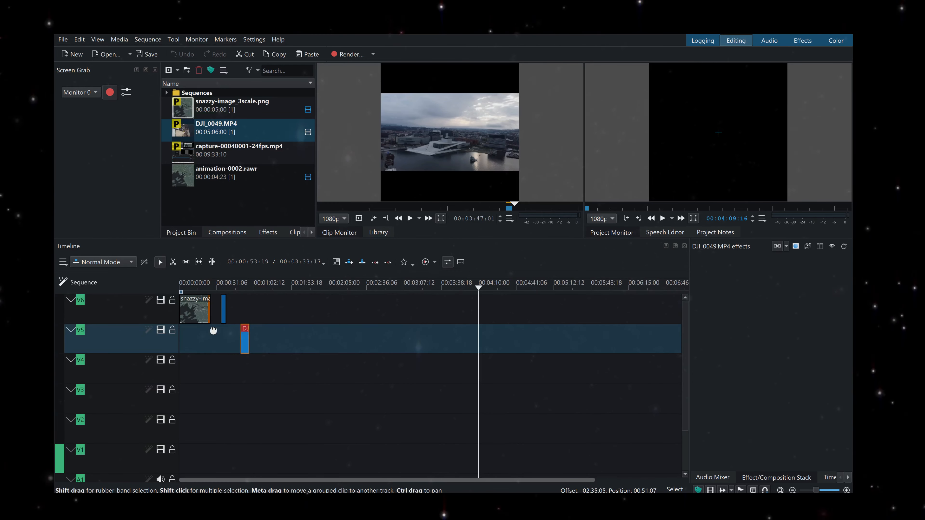
# Delete the snazzy-image_3scale.png clip from track V6.
pyautogui.scroll(2, 188, 327)
pyautogui.scroll(4, 192, 328)
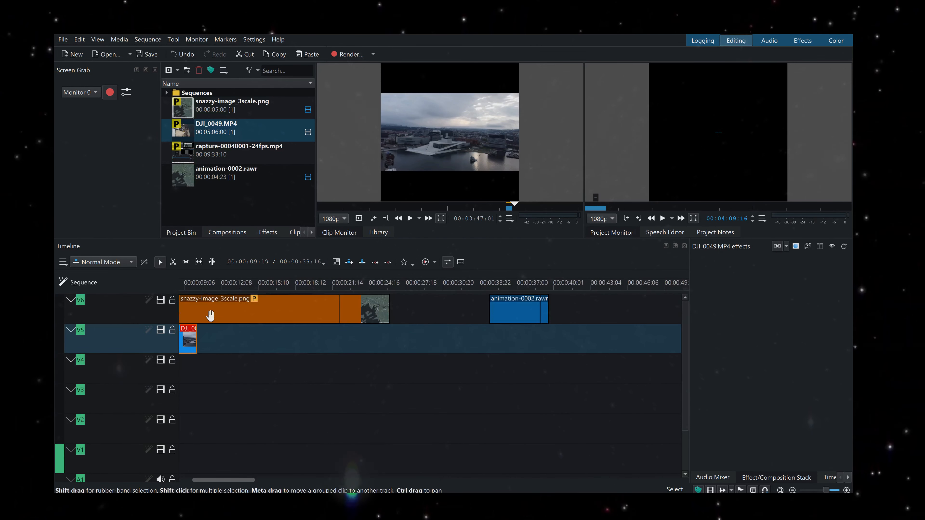
pyautogui.click(292, 310)
pyautogui.press('Delete')
# Move animation-0002.rawr on V6 and the DJI_0049.MP4 clip on V5 to the timeline start, and set the playhead to 00:00:01:15.
pyautogui.moveTo(502, 314); pyautogui.dragTo(97, 288)
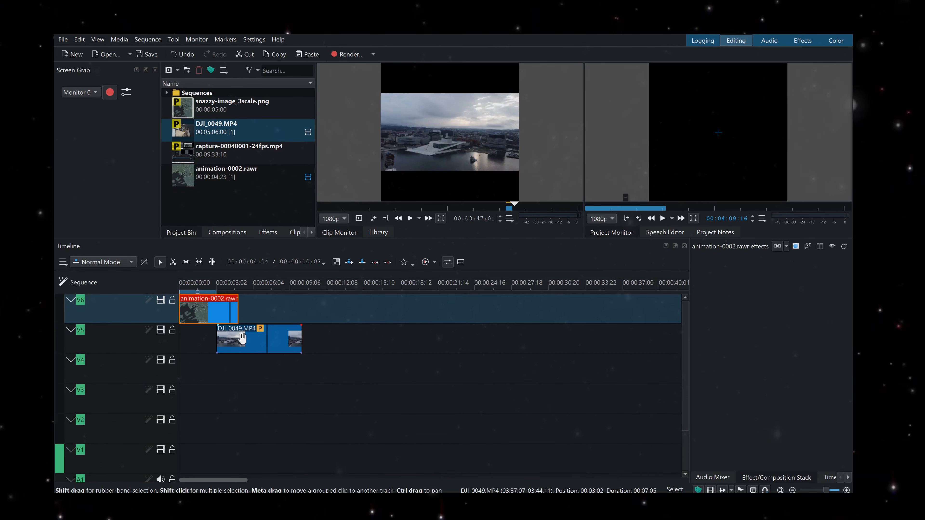
pyautogui.moveTo(237, 330); pyautogui.dragTo(199, 330)
pyautogui.click(200, 285)
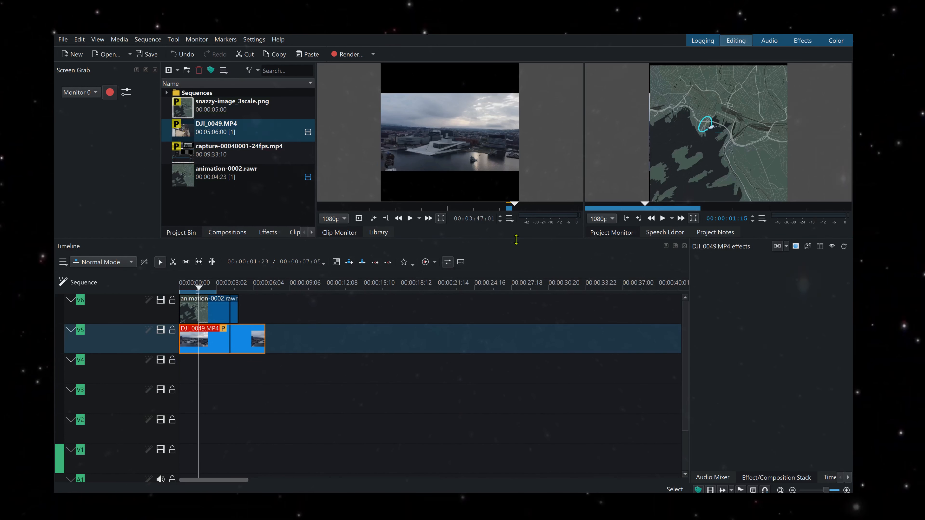
# Add a Transform effect to the animation-0002.rawr clip on track V6.
pyautogui.moveTo(515, 287); pyautogui.dragTo(516, 287)
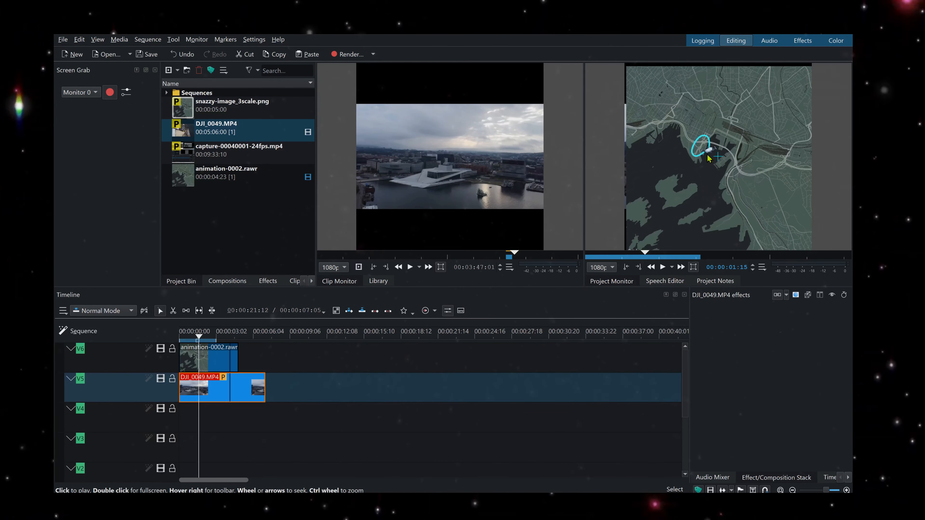
pyautogui.click(199, 366)
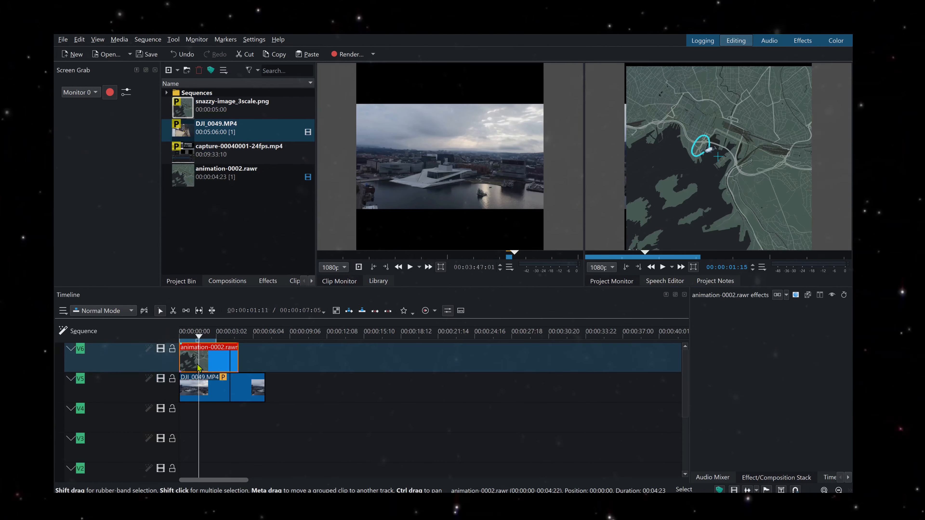
pyautogui.rightClick(199, 366)
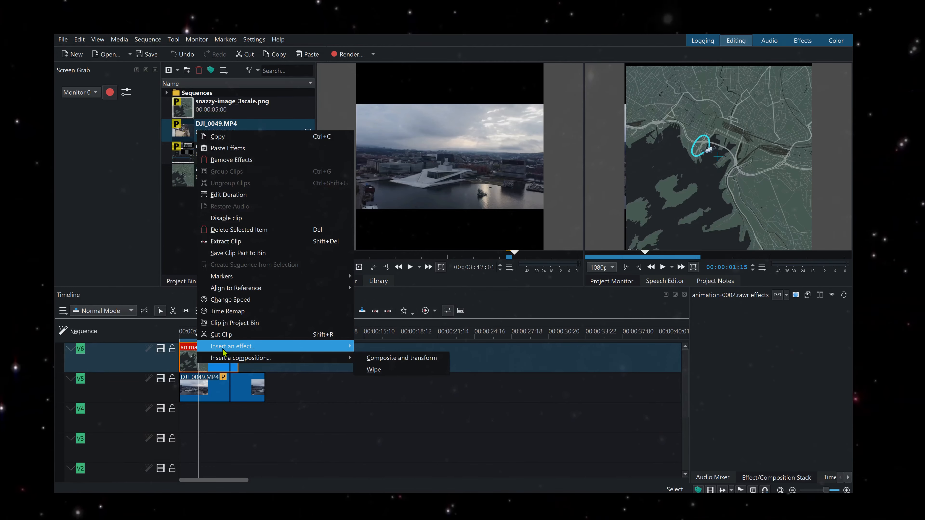
pyautogui.moveTo(255, 346)
pyautogui.click(380, 358)
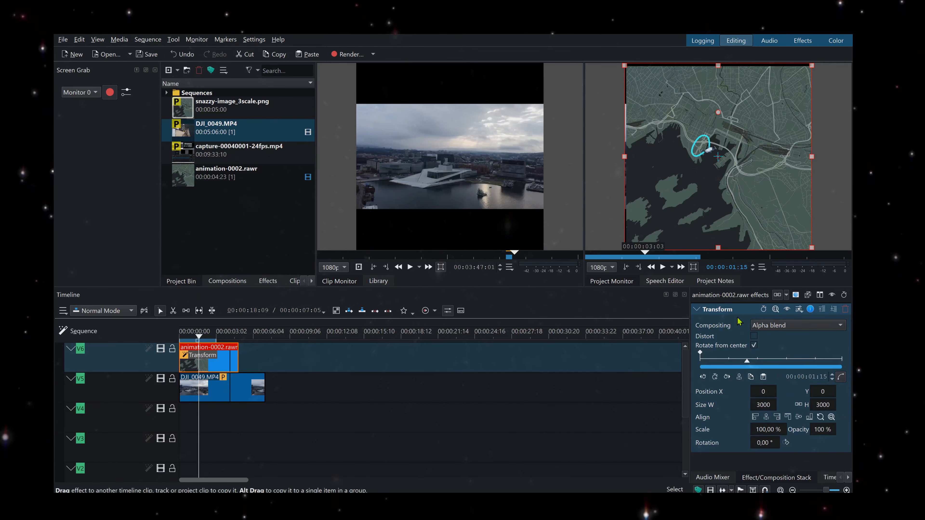
# In the Effects workspace layout, shrink the map overlay to about 1231 x 1228 and move it to about X 1475, Y 1047.
pyautogui.click(735, 41)
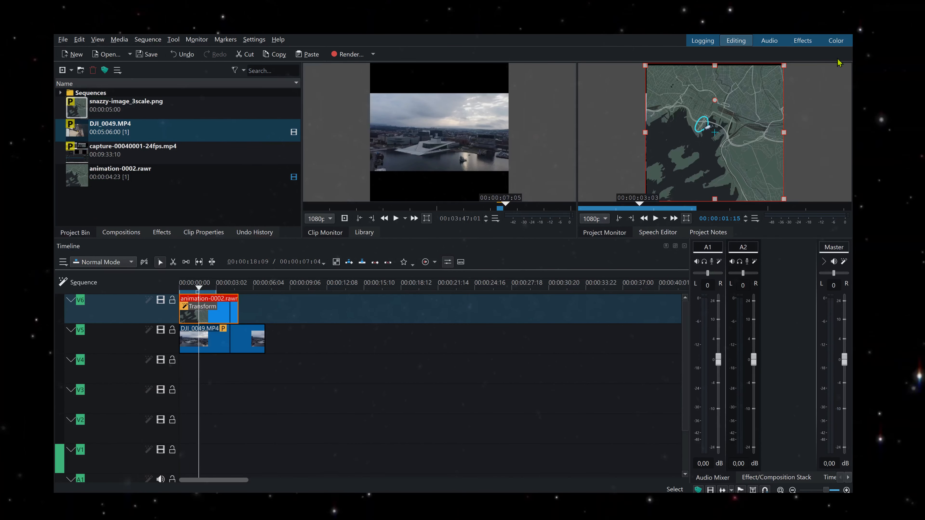
pyautogui.click(802, 41)
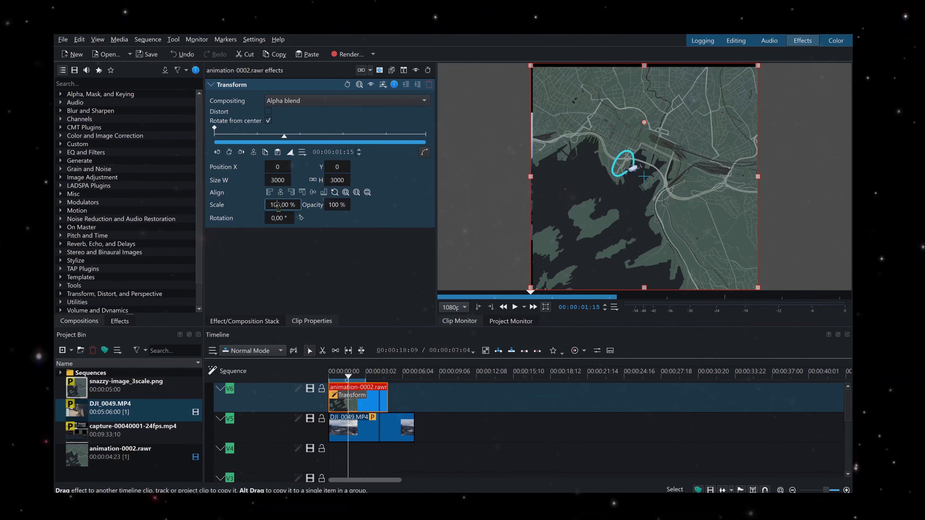
pyautogui.scroll(-13, 278, 208)
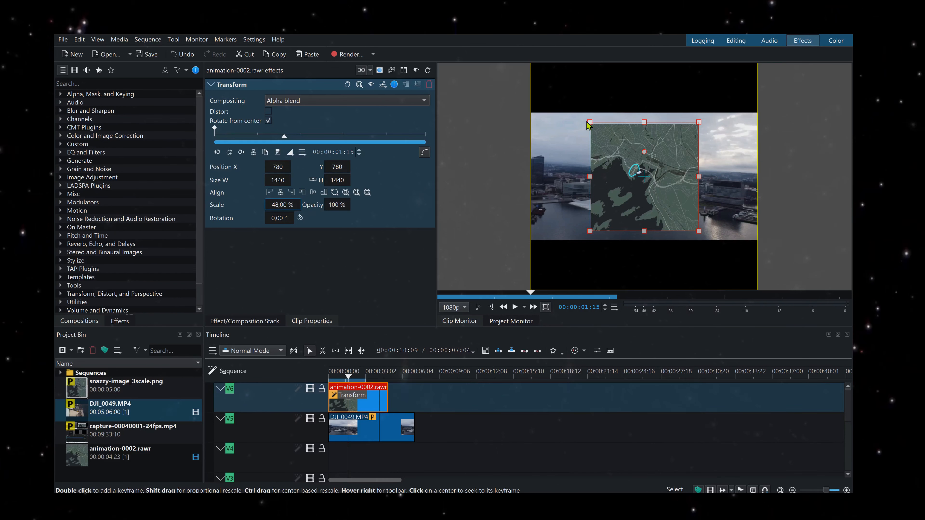
pyautogui.moveTo(592, 123); pyautogui.dragTo(607, 137)
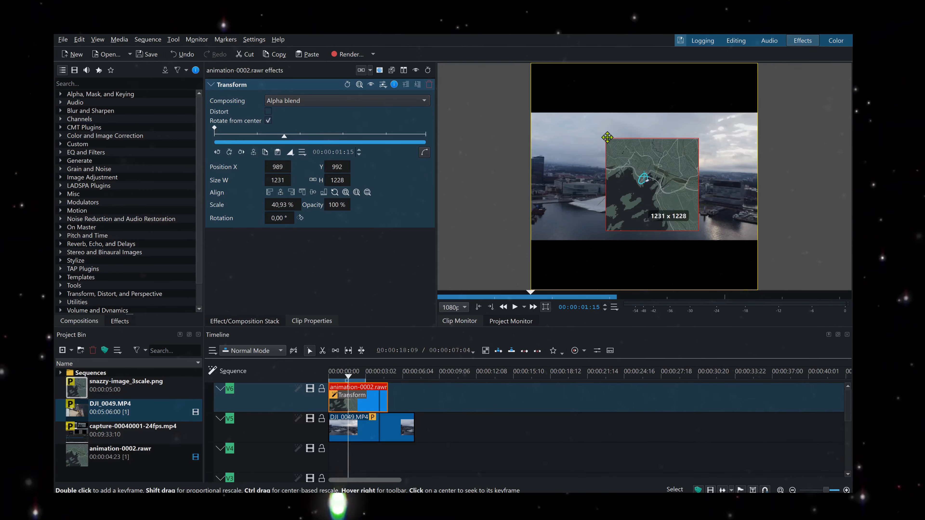
pyautogui.moveTo(671, 189); pyautogui.dragTo(707, 197)
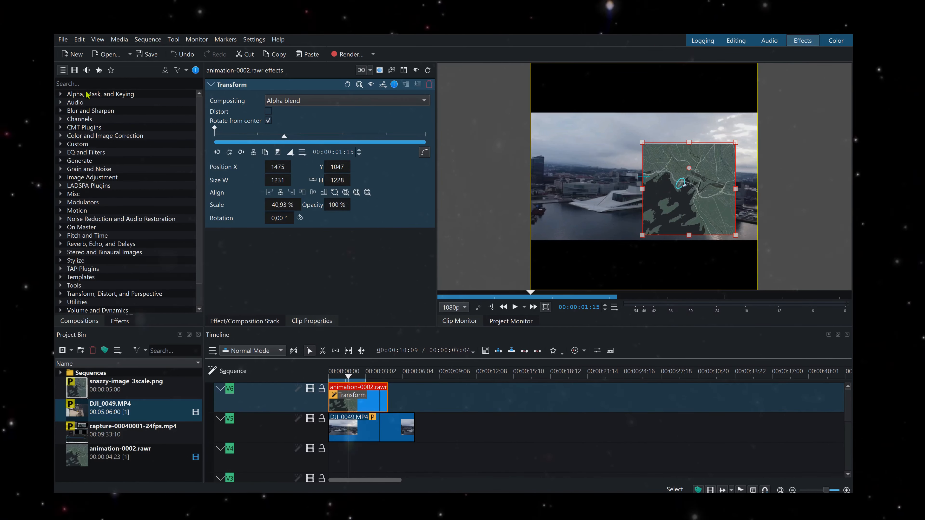
# Search the effects for "mask" and add Rectangular Alpha mask and Alpha shapes (Mask) to the map animation clip.
pyautogui.click(87, 84)
pyautogui.write('mask')
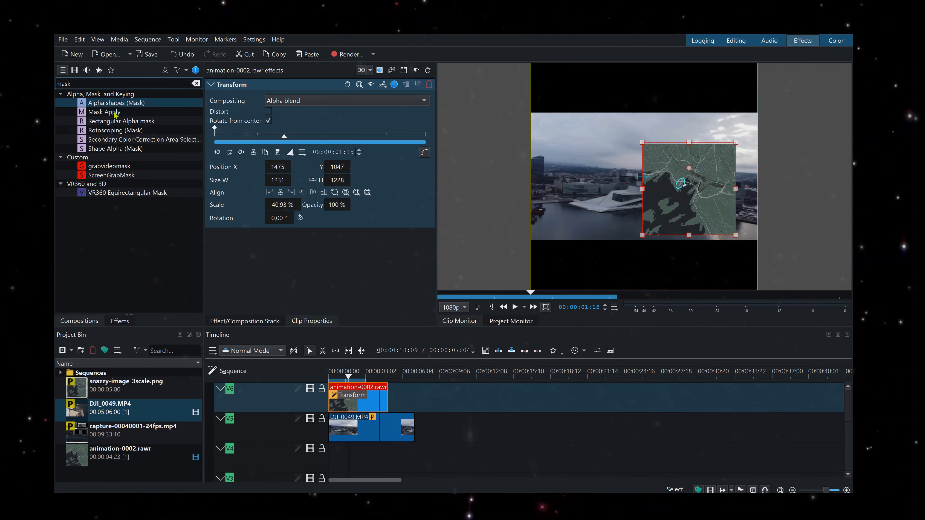
pyautogui.moveTo(115, 122); pyautogui.dragTo(272, 263)
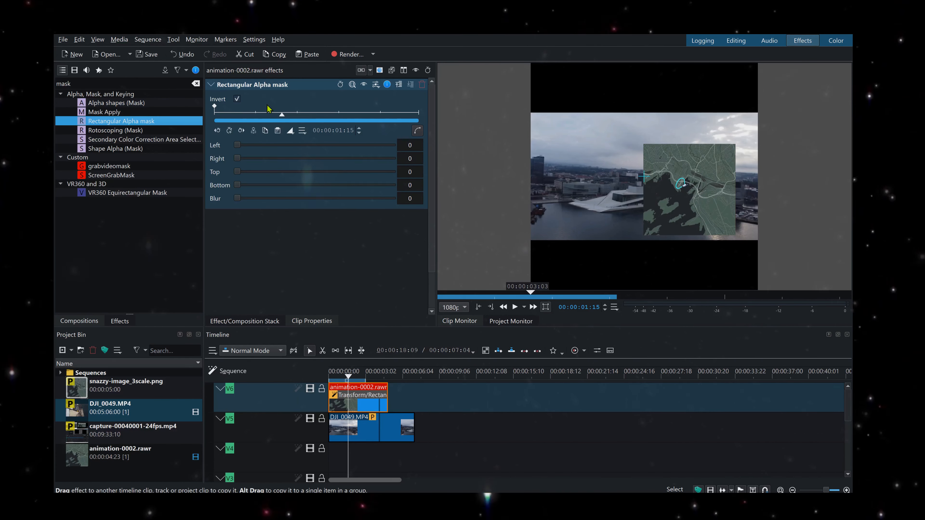
pyautogui.moveTo(115, 103); pyautogui.dragTo(254, 246)
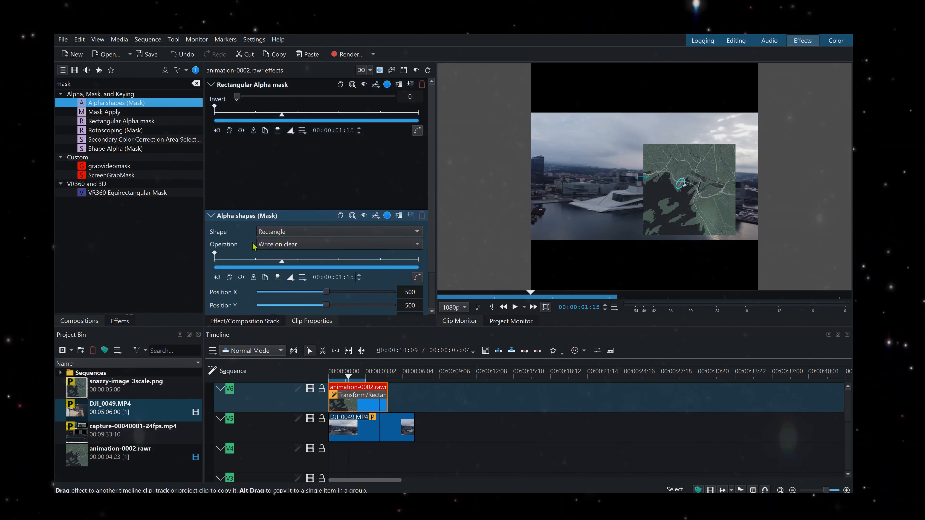
# Remove the Rectangular Alpha mask effect from the map animation clip.
pyautogui.scroll(5, 264, 139)
pyautogui.scroll(1, 264, 139)
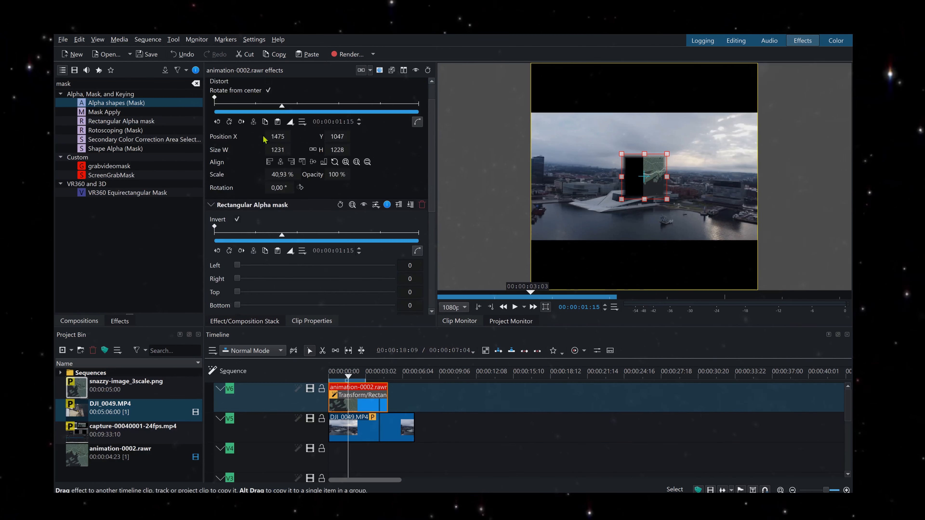
pyautogui.click(264, 140)
pyautogui.scroll(2, 342, 150)
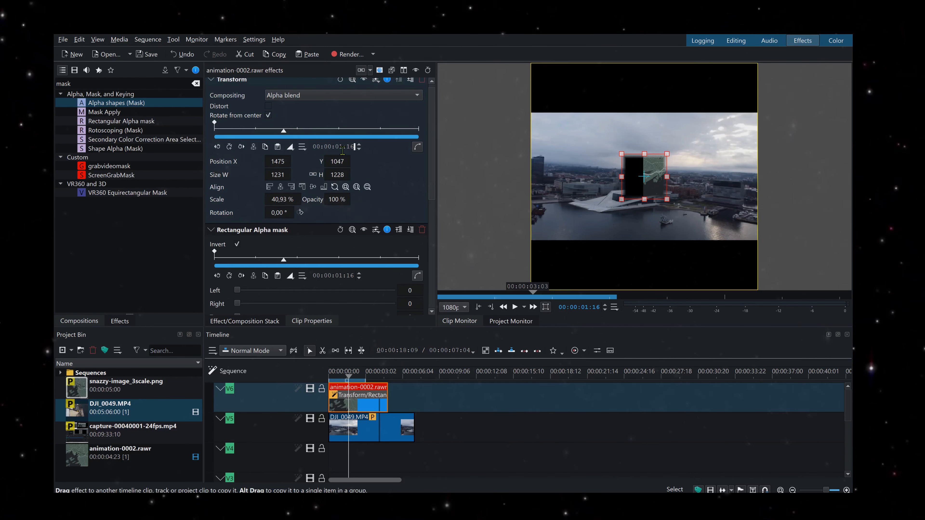
pyautogui.click(422, 233)
# Set the shape of the Alpha shapes (Mask) effect to Ellipse.
pyautogui.scroll(-3, 299, 177)
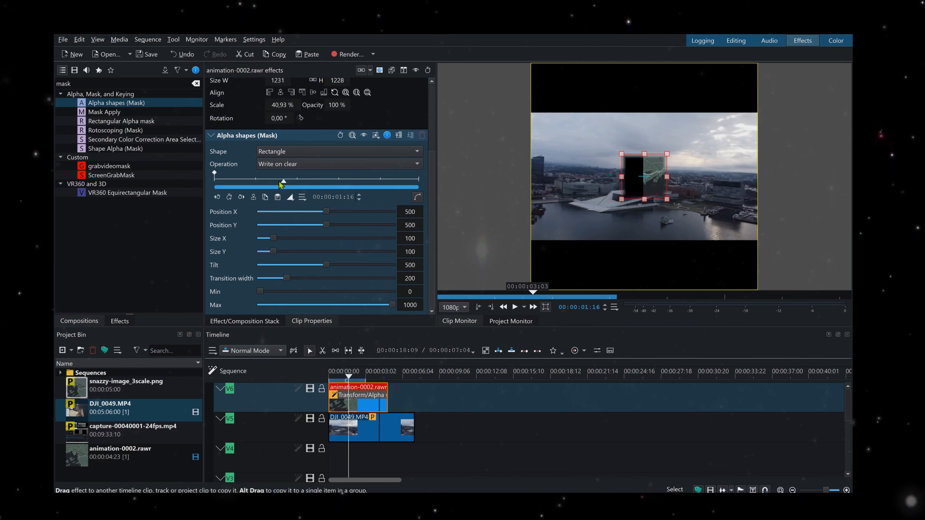
pyautogui.click(291, 151)
pyautogui.click(292, 164)
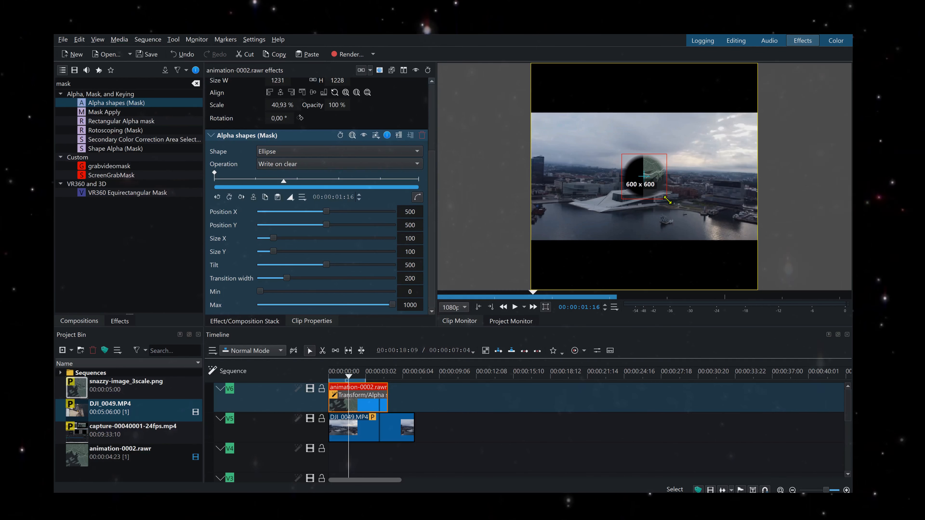
# Fit the ellipse mask around the map at about position 699, 565 and size 220 x 206, and reduce its transition width to about 107.
pyautogui.moveTo(667, 199); pyautogui.dragTo(682, 224)
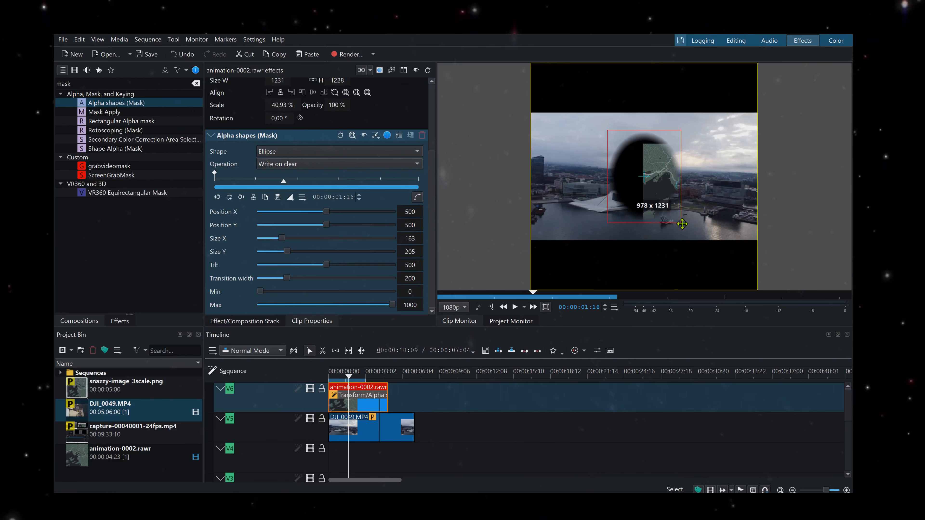
pyautogui.moveTo(681, 177)
pyautogui.mouseDown()
pyautogui.moveTo(707, 186)
pyautogui.moveTo(683, 172)
pyautogui.moveTo(691, 182)
pyautogui.mouseUp()
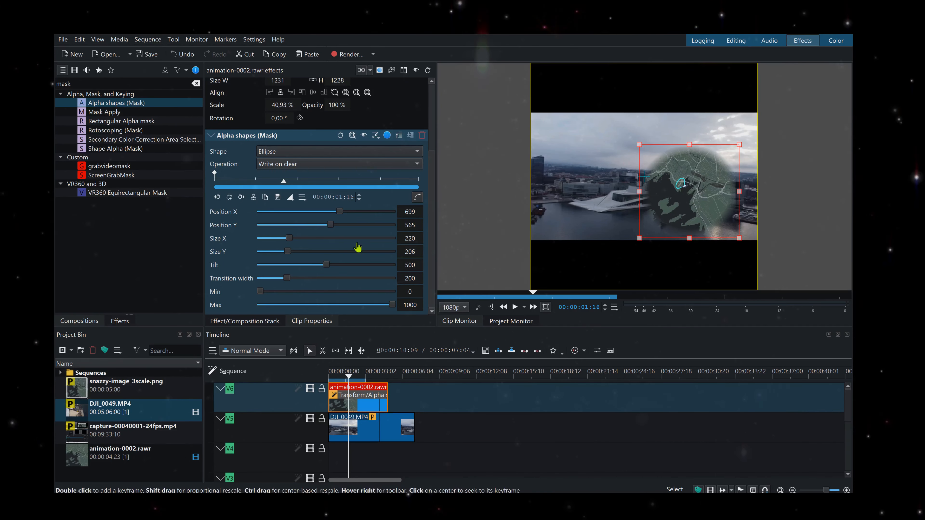
pyautogui.moveTo(277, 281); pyautogui.dragTo(273, 281)
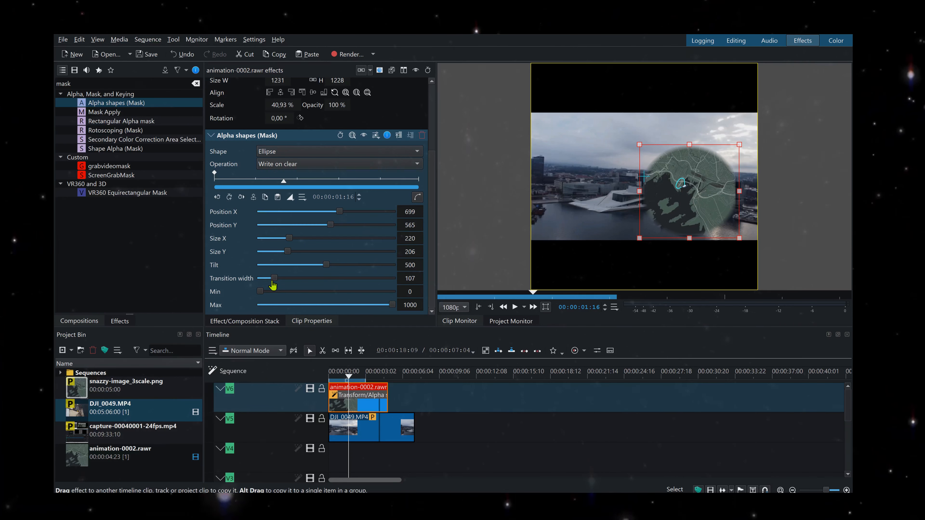
# At 00:00:01:19, shift the map overlay slightly to the right using its Transform effect.
pyautogui.click(211, 136)
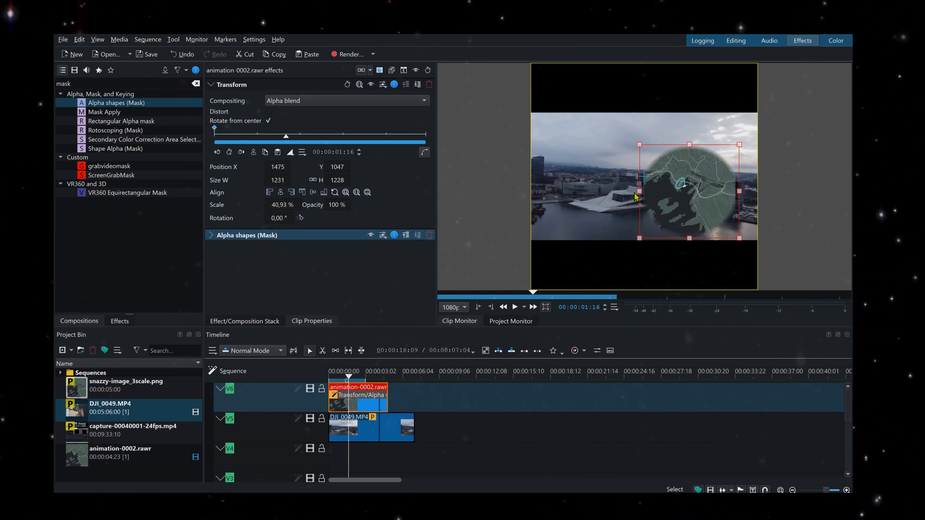
pyautogui.click(358, 151)
pyautogui.click(359, 151)
pyautogui.click(359, 150)
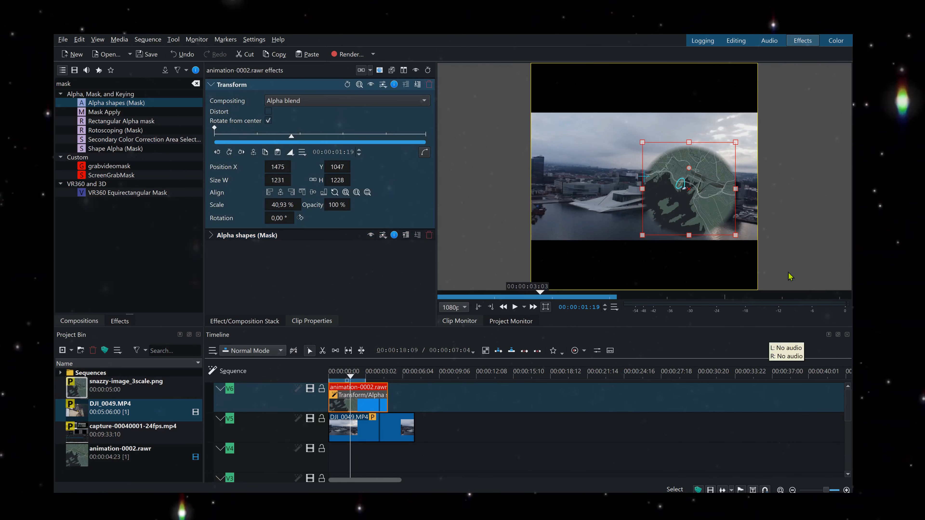
pyautogui.moveTo(703, 201)
pyautogui.mouseDown()
pyautogui.moveTo(713, 193)
pyautogui.moveTo(696, 203)
pyautogui.moveTo(711, 200)
pyautogui.mouseUp()
# Recentre the ellipse mask on the map at about position 753, 555, set its size to about 185 x 185, and collapse the effects.
pyautogui.click(215, 235)
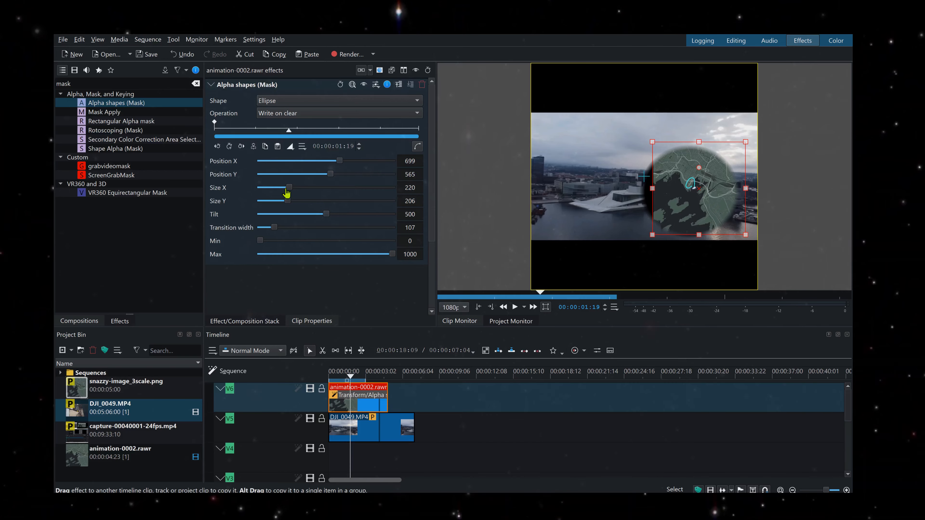
pyautogui.moveTo(340, 164); pyautogui.dragTo(345, 165)
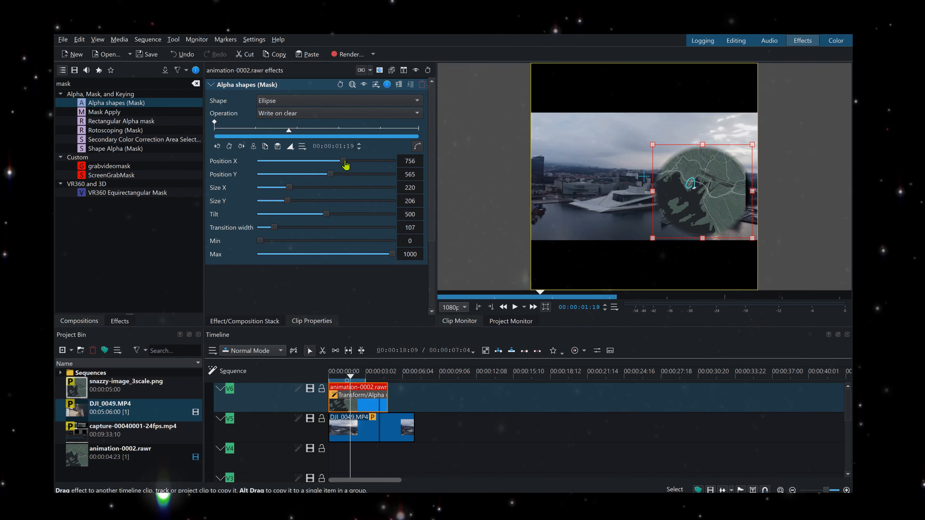
pyautogui.moveTo(695, 205); pyautogui.dragTo(685, 205)
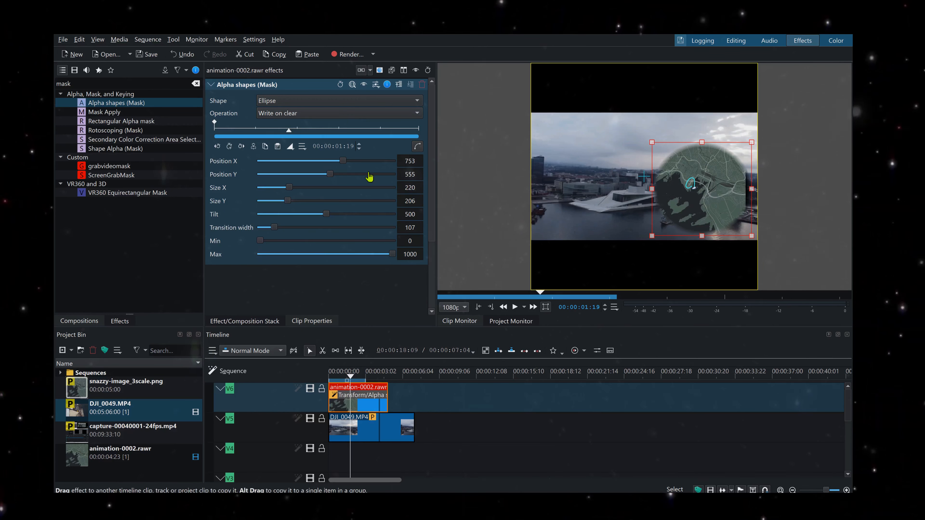
pyautogui.click(284, 189)
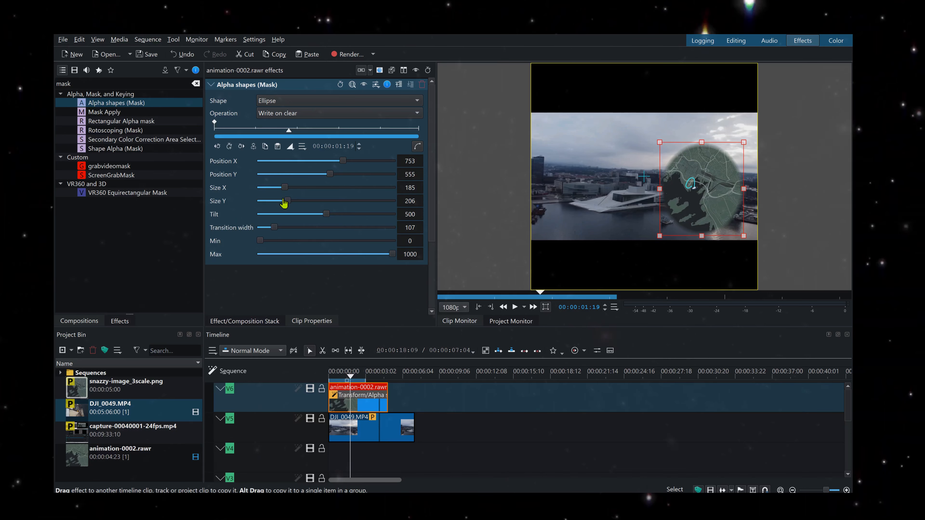
pyautogui.click(281, 203)
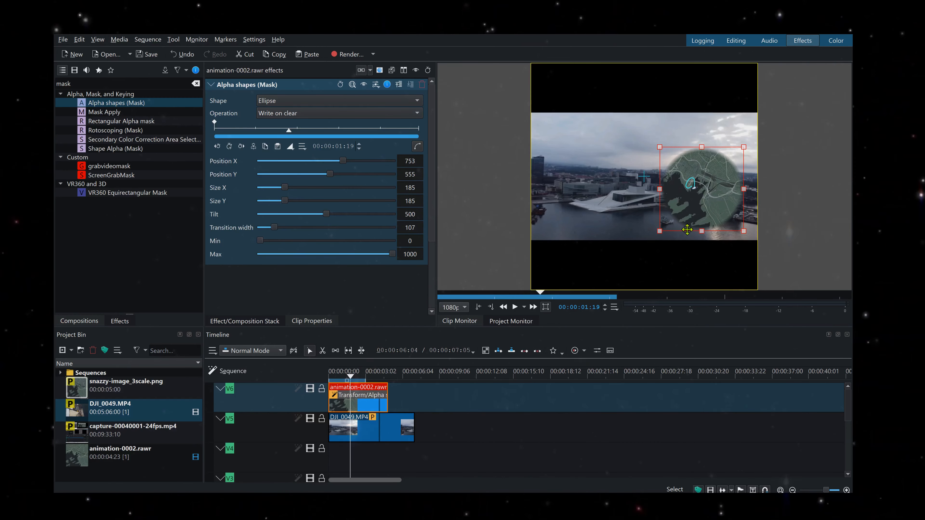
pyautogui.click(211, 85)
pyautogui.click(211, 86)
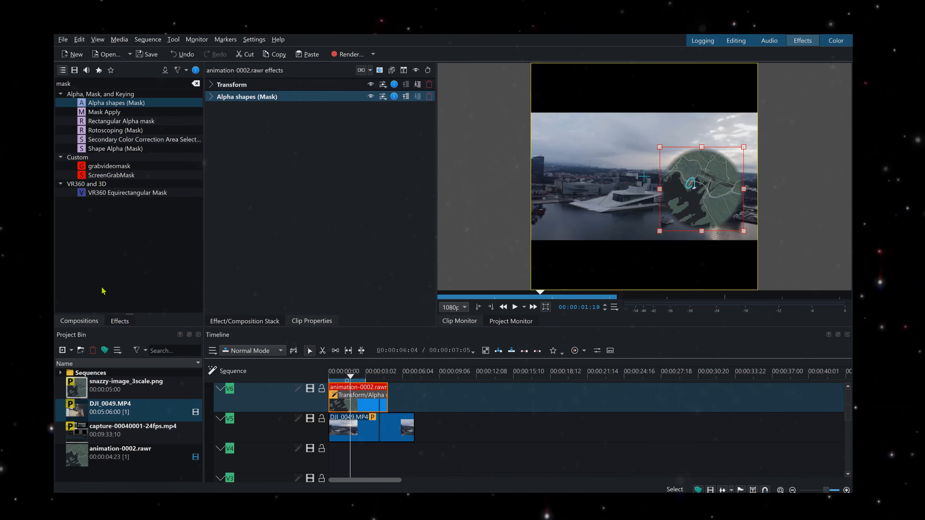
# Create a blue color clip with the default name and a duration of 00:00:05:00 in the project bin.
pyautogui.click(71, 351)
pyautogui.click(85, 374)
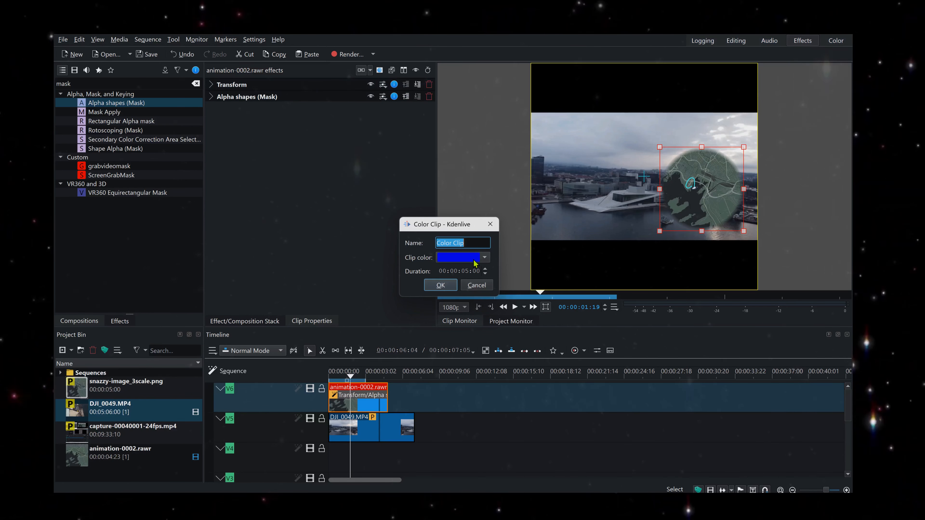
pyautogui.click(440, 285)
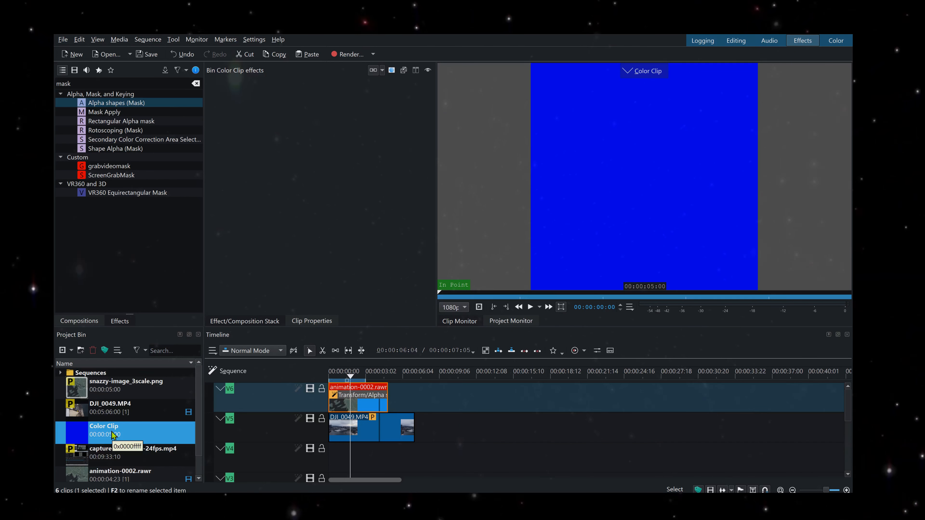
# Move the DJI_0049.MP4 clip down to track V4 and place the color clip above it at the start of V5.
pyautogui.click(354, 439)
pyautogui.moveTo(354, 443); pyautogui.dragTo(321, 455)
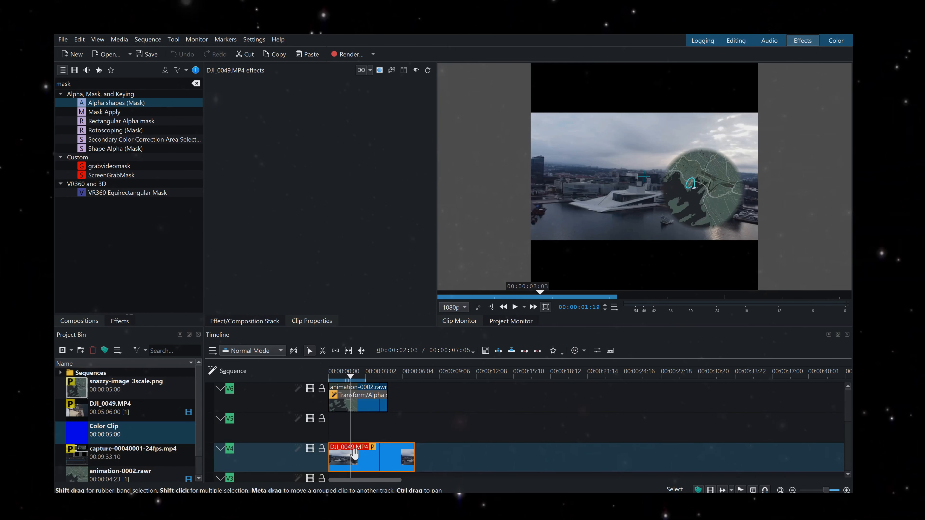
pyautogui.moveTo(137, 432); pyautogui.dragTo(359, 419)
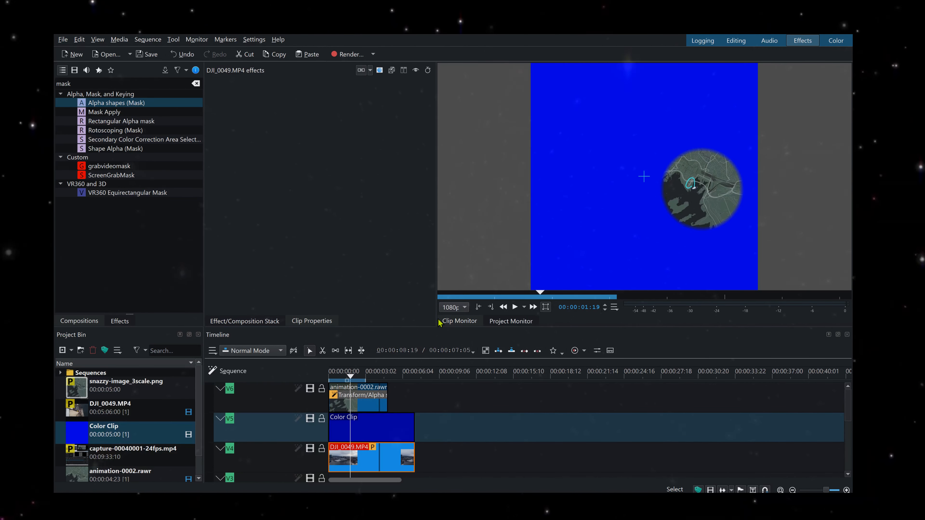
# Add a Transform effect to the DJI_0049.MP4 clip on track V4.
pyautogui.click(354, 462)
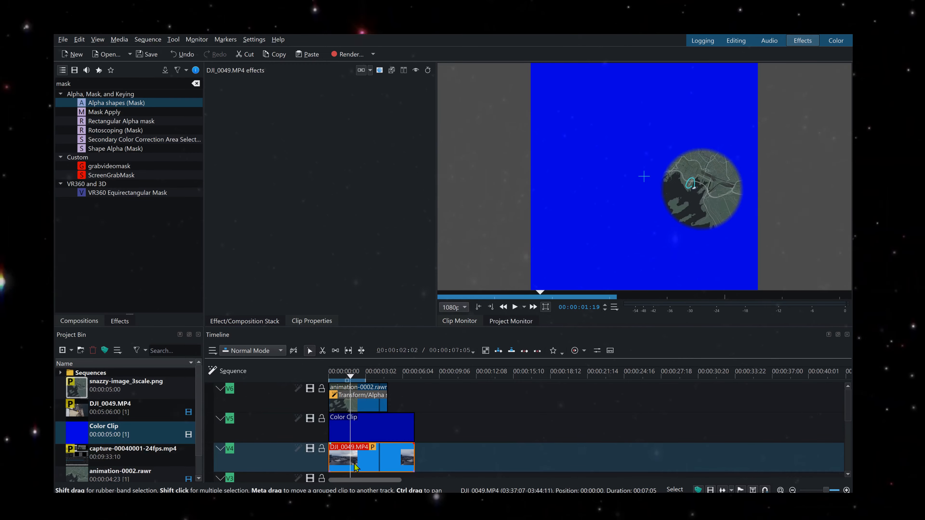
pyautogui.rightClick(355, 467)
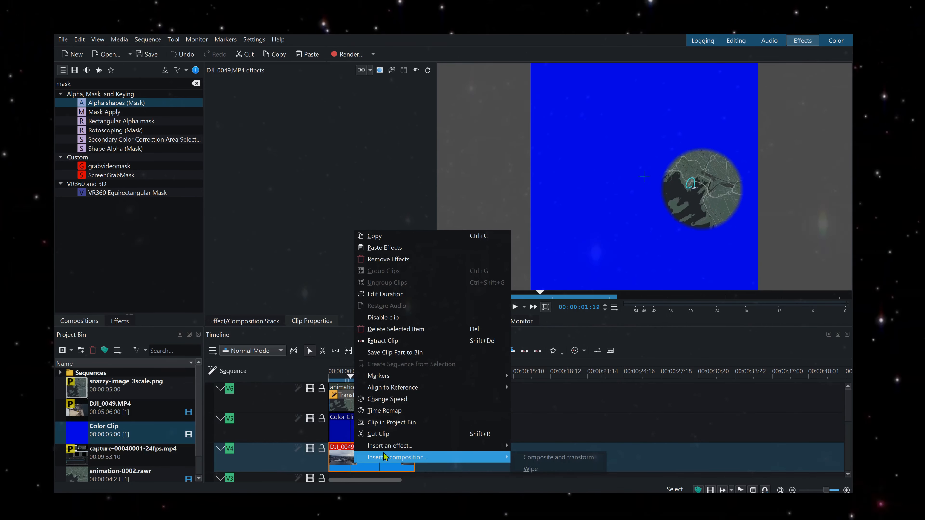
pyautogui.moveTo(401, 445)
pyautogui.click(551, 458)
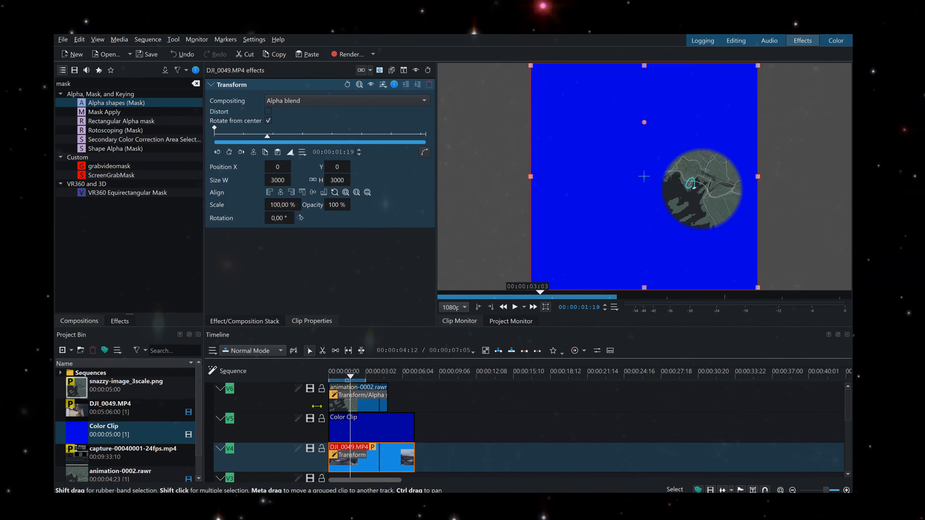
# With track V5 temporarily hidden, scale the drone footage to 180% to fill the frame, and show V5 again.
pyautogui.click(310, 418)
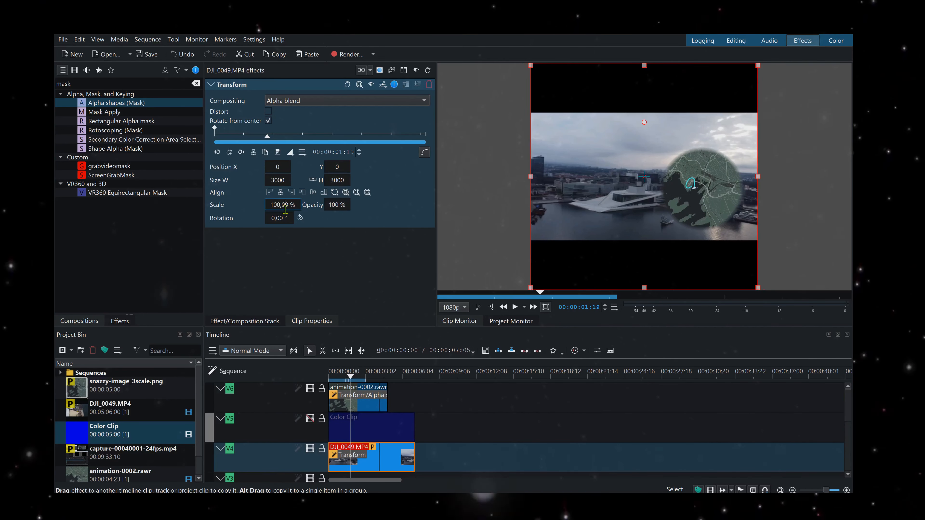
pyautogui.scroll(10, 285, 208)
pyautogui.scroll(8, 286, 208)
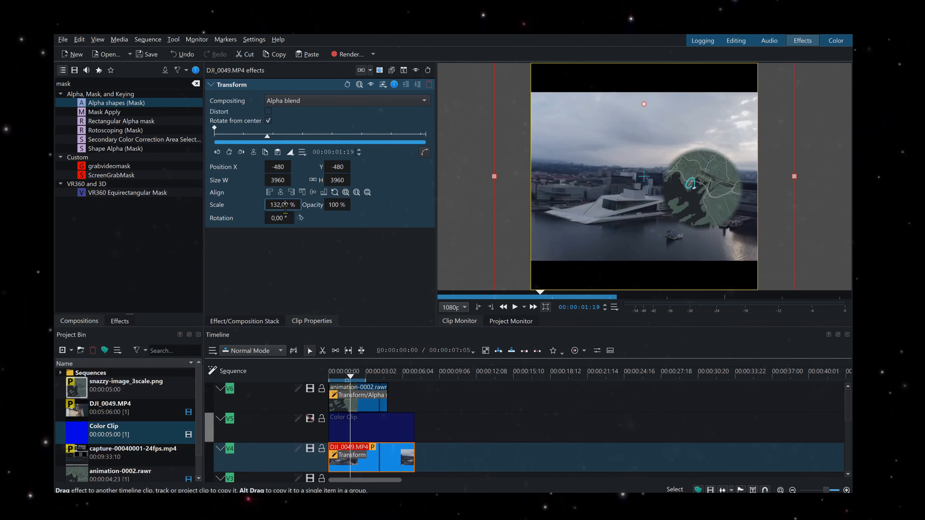
pyautogui.scroll(16, 285, 209)
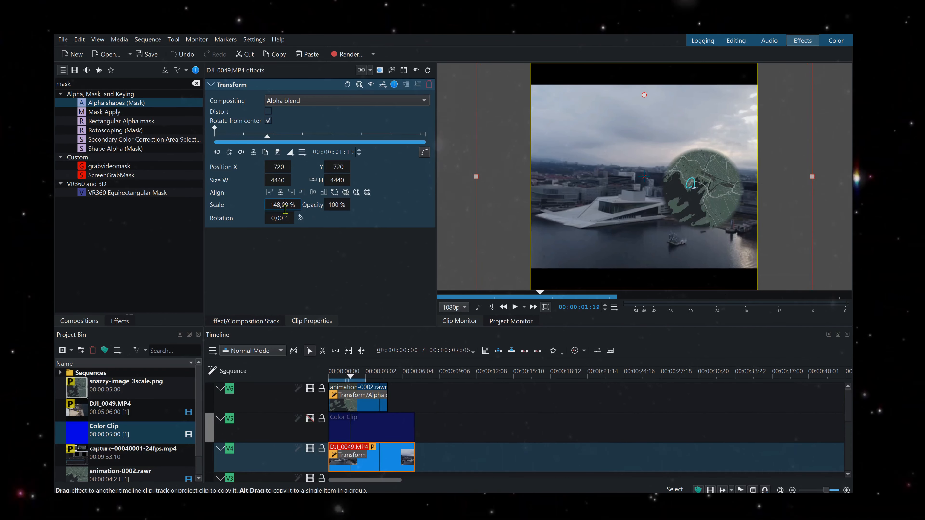
pyautogui.scroll(8, 285, 209)
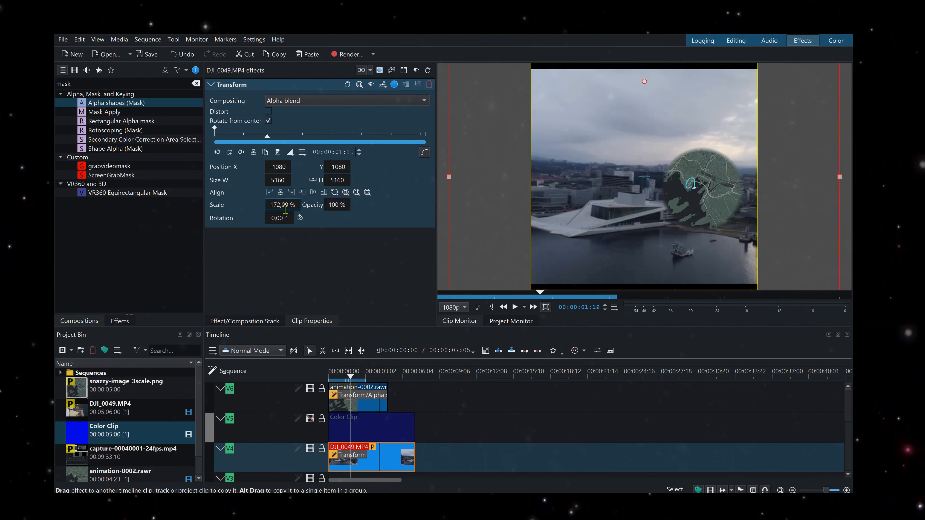
pyautogui.scroll(8, 285, 208)
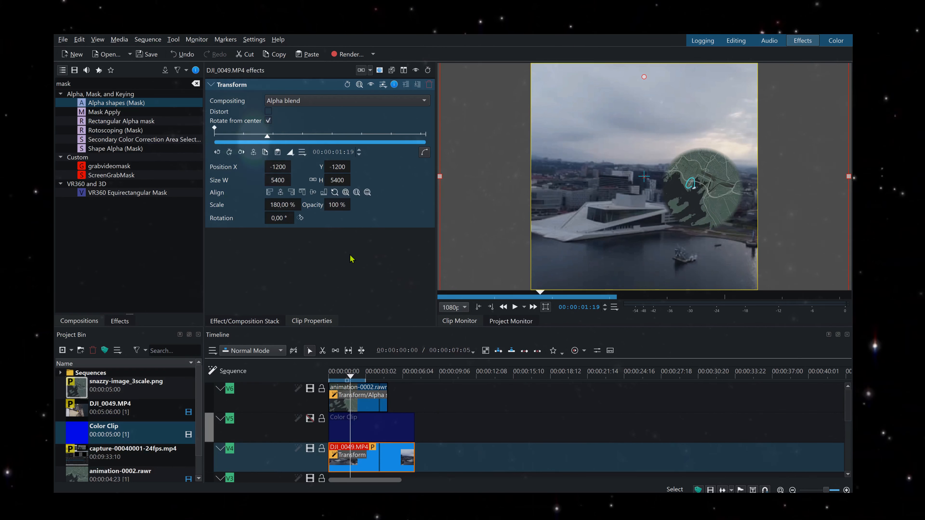
pyautogui.click(310, 418)
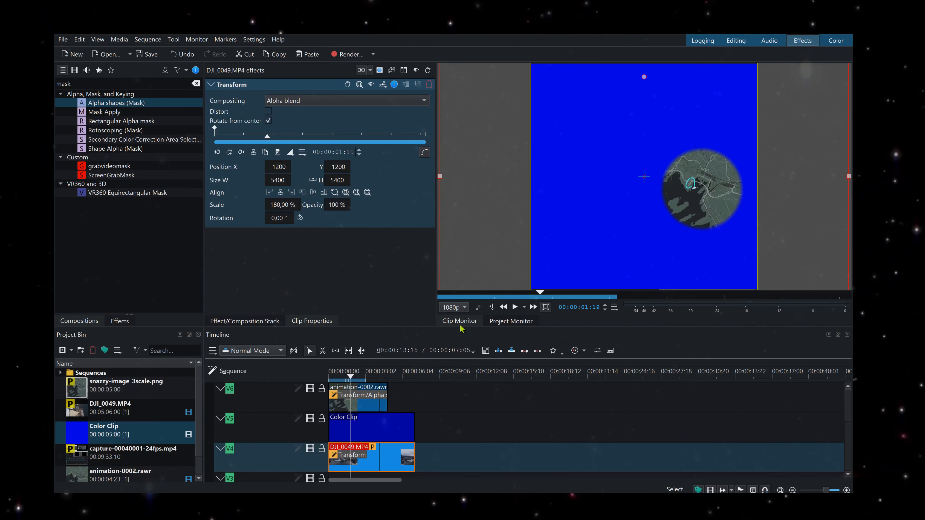
# Add a Transform effect to the color clip, moving it to about X 1376, Y -44 and resizing it to about 3049 x 3154.
pyautogui.click(364, 425)
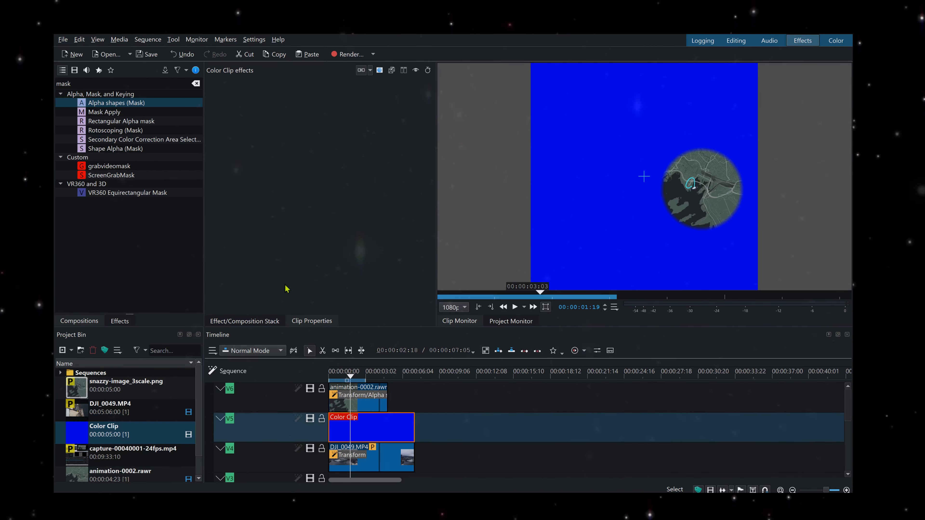
pyautogui.rightClick(344, 428)
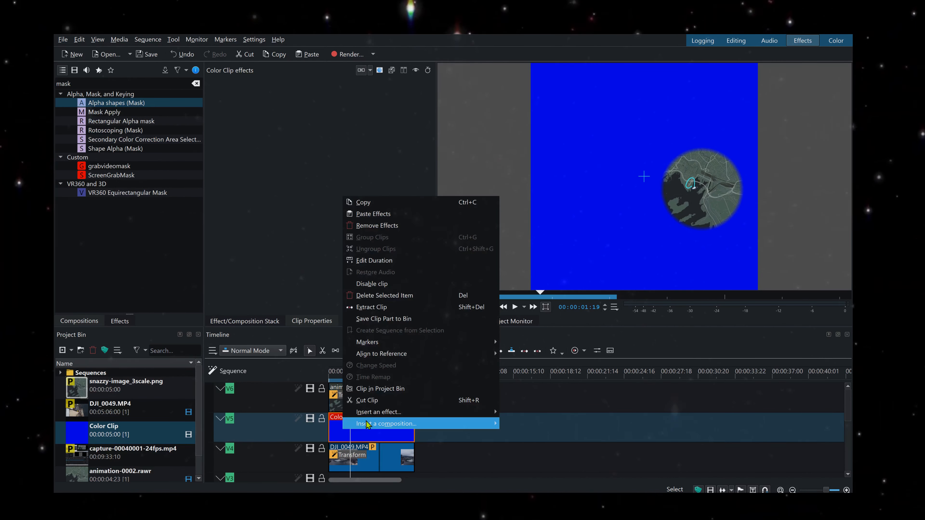
pyautogui.moveTo(473, 411)
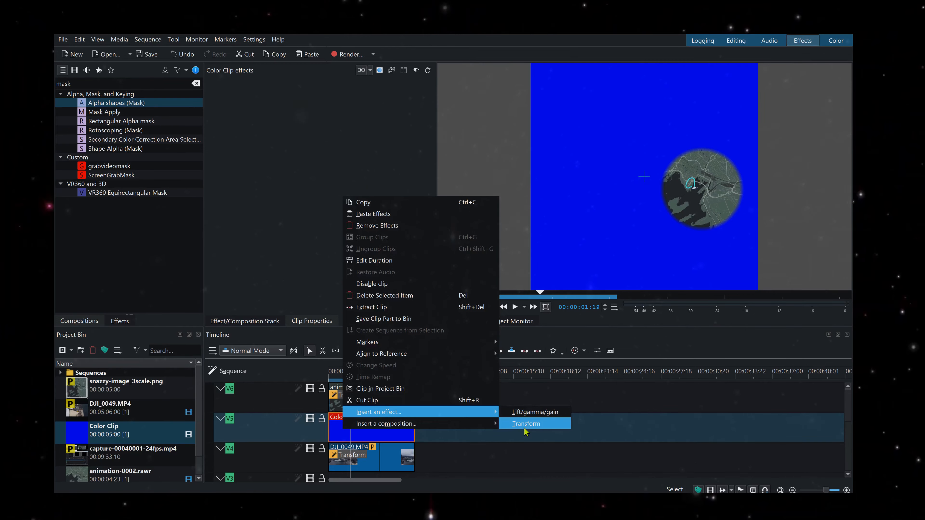
pyautogui.click(525, 424)
pyautogui.moveTo(595, 206); pyautogui.dragTo(703, 202)
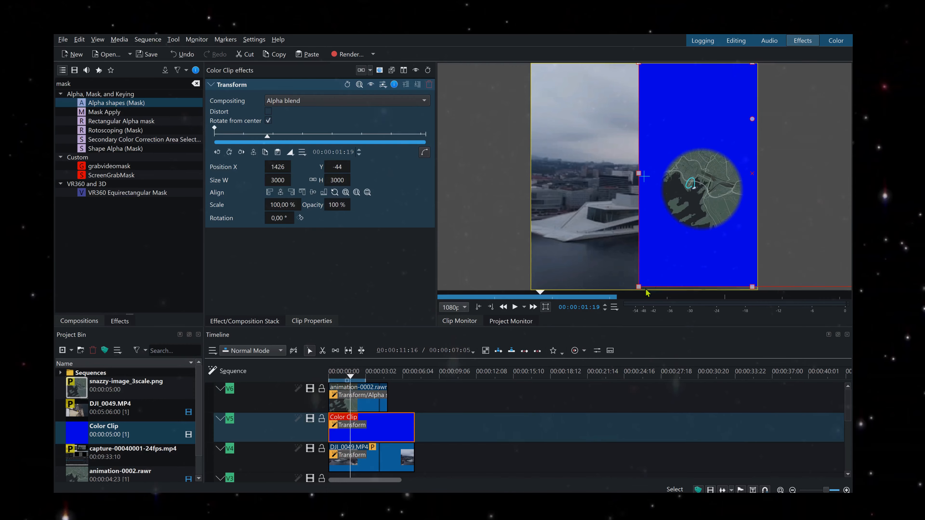
pyautogui.moveTo(639, 287); pyautogui.dragTo(636, 302)
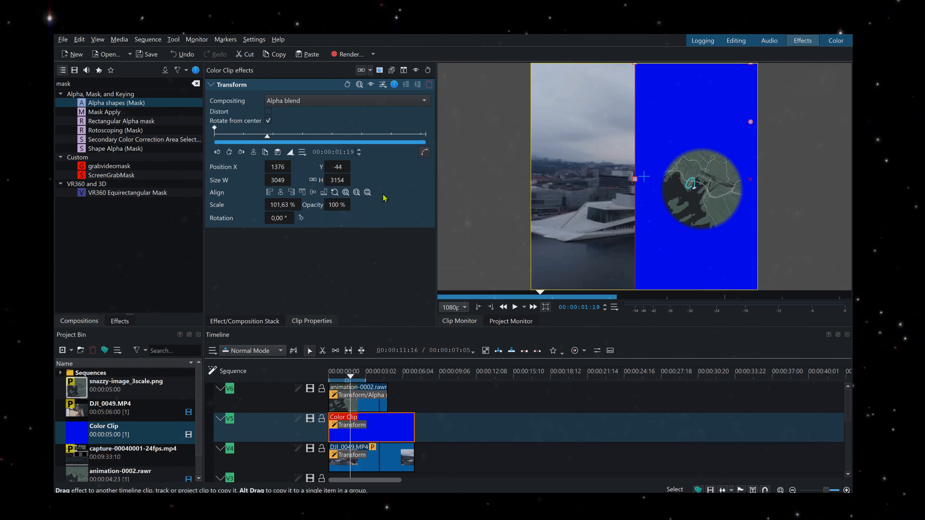
# Search the effects for "tra", add Transparency to the color clip and set its value to about 0.63.
pyautogui.click(210, 86)
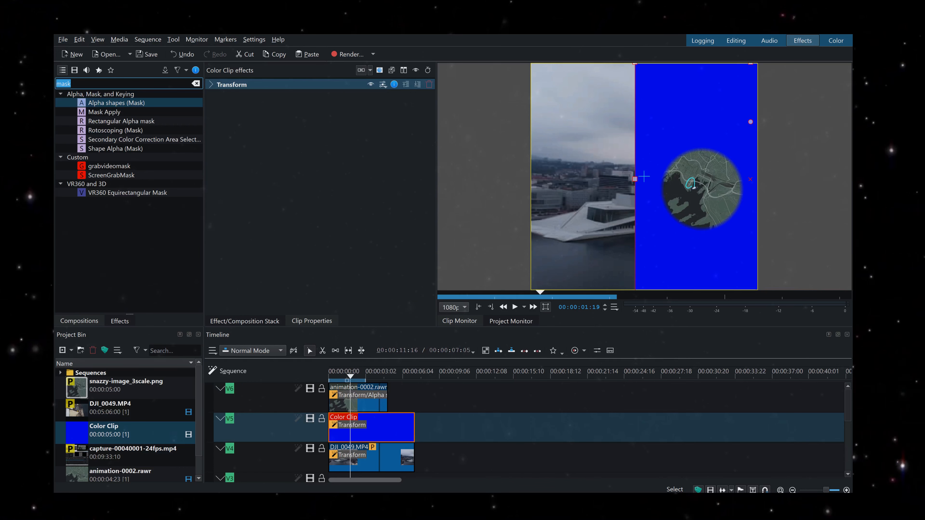
pyautogui.write('tra')
pyautogui.moveTo(147, 112); pyautogui.dragTo(216, 128)
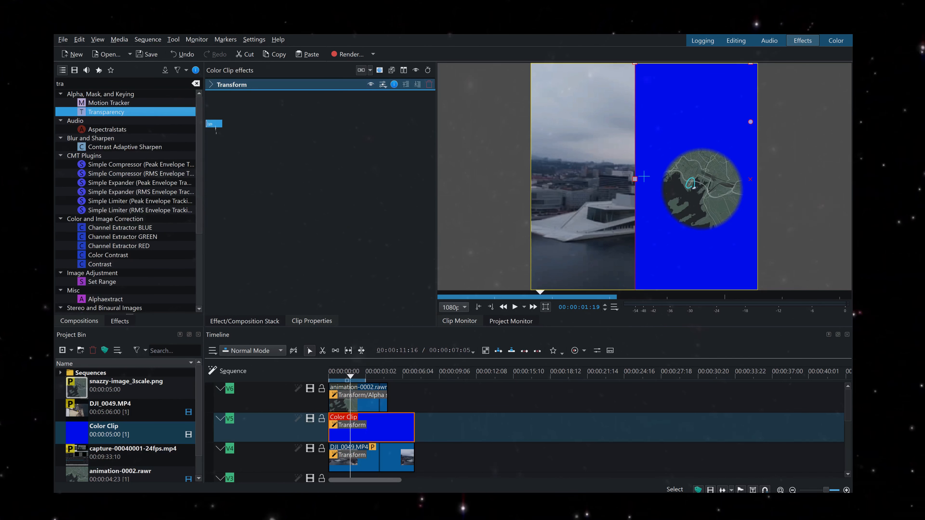
pyautogui.moveTo(397, 139); pyautogui.dragTo(342, 138)
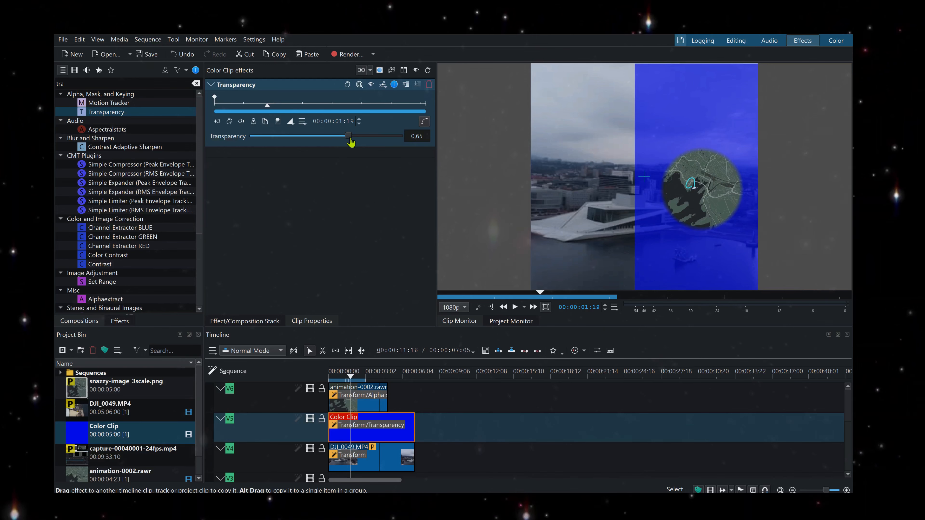
pyautogui.moveTo(350, 143); pyautogui.dragTo(348, 142)
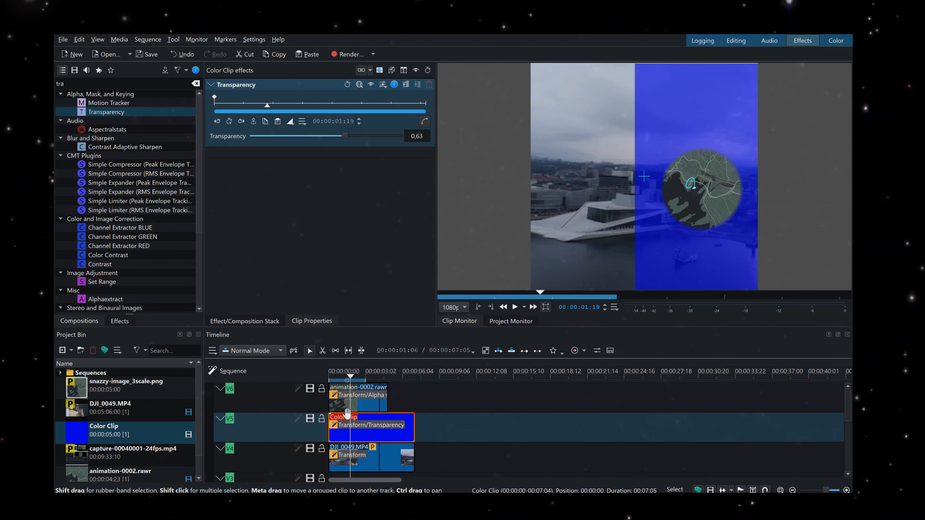
# In the color clip's Transform effect, add a second keyframe at 00:00:00:19 after the starting one.
pyautogui.click(211, 84)
pyautogui.click(210, 85)
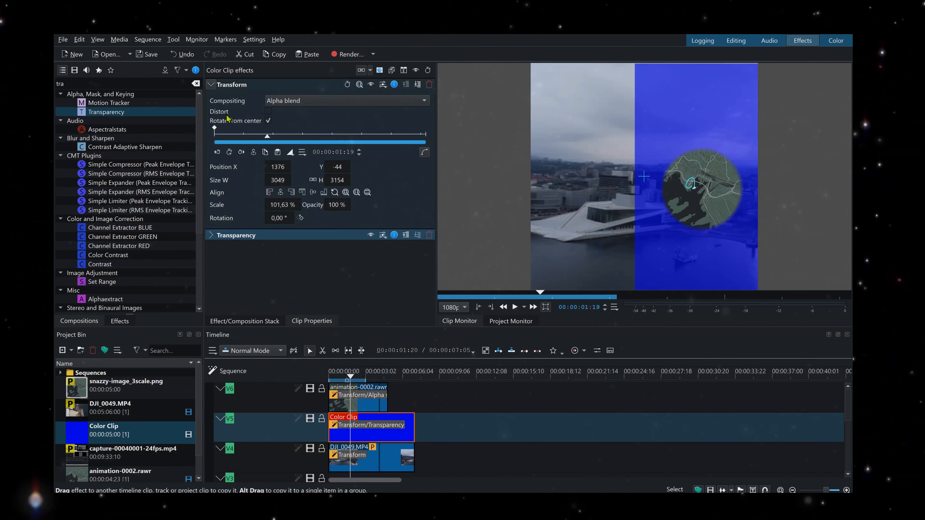
pyautogui.click(215, 130)
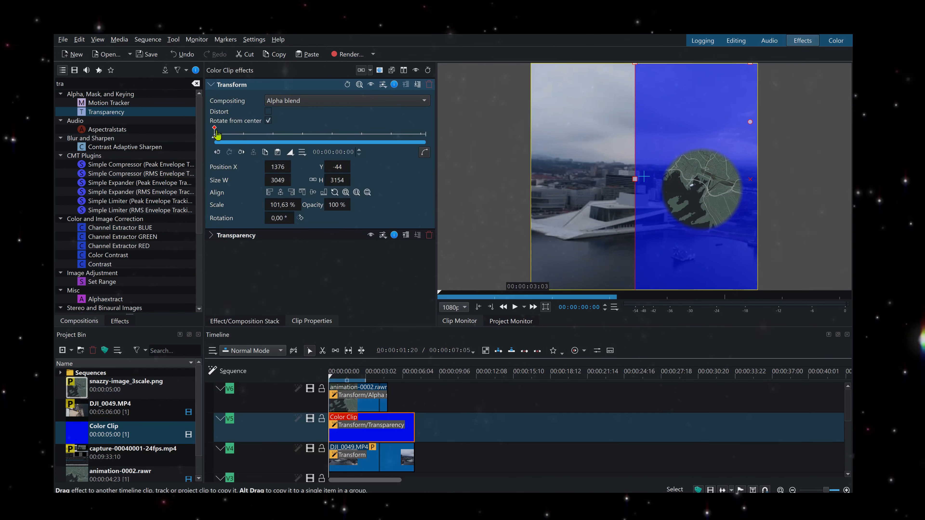
pyautogui.click(238, 134)
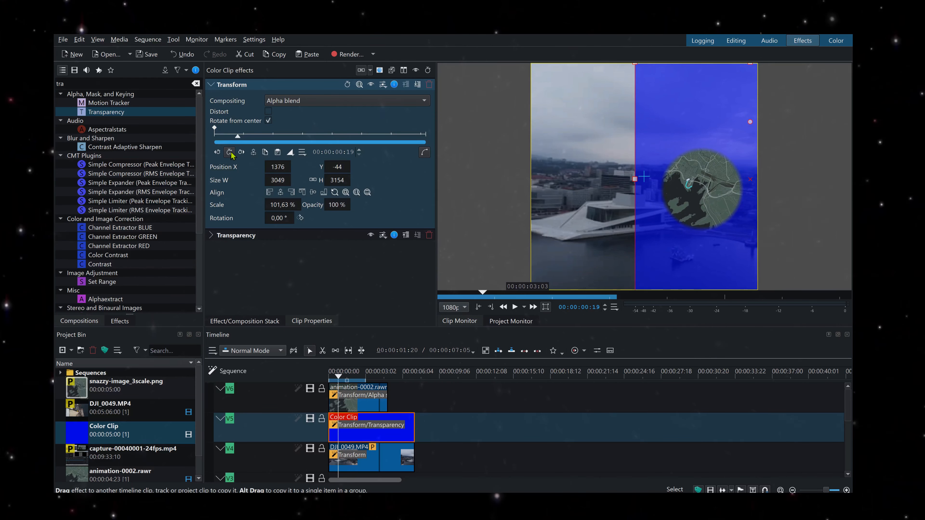
pyautogui.click(230, 153)
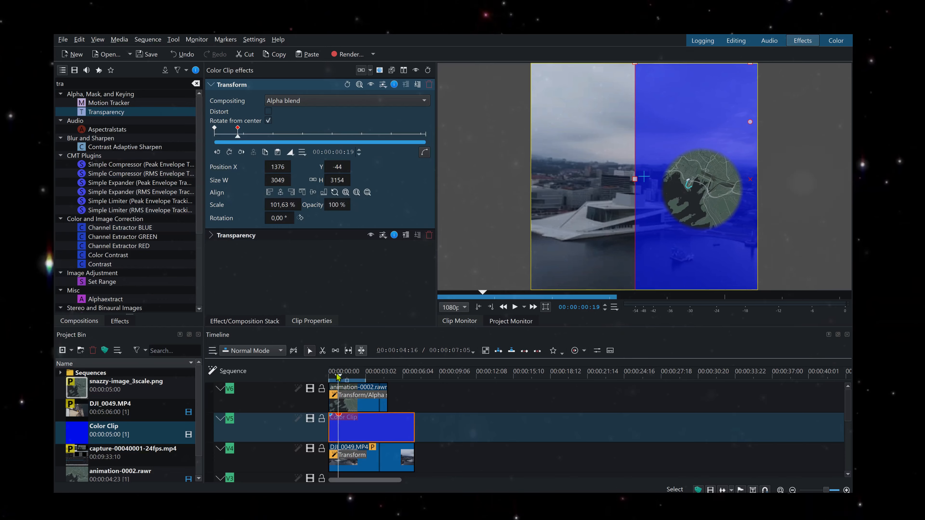
# Move the animation-0002 map clip on V6 to start at 00:00:01:02 and give it a fade-in of 8 frames and a short fade-out.
pyautogui.click(330, 375)
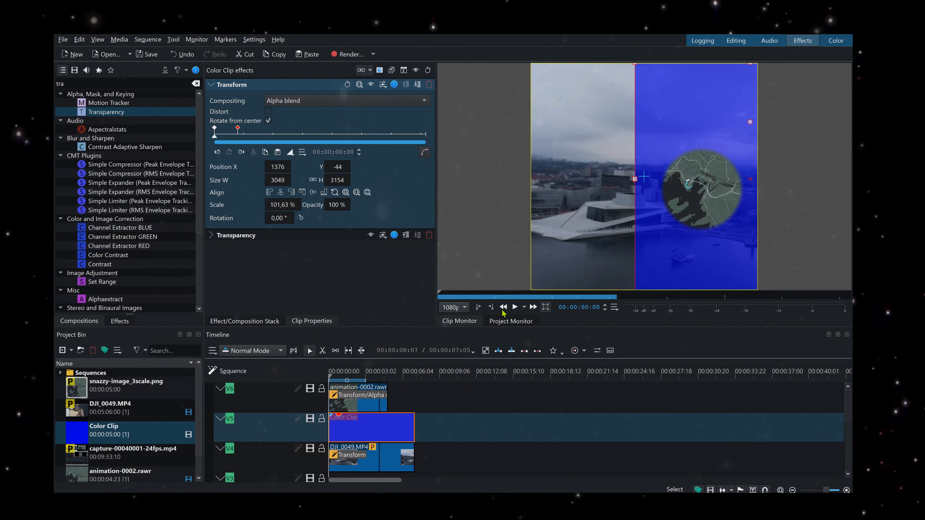
pyautogui.click(514, 307)
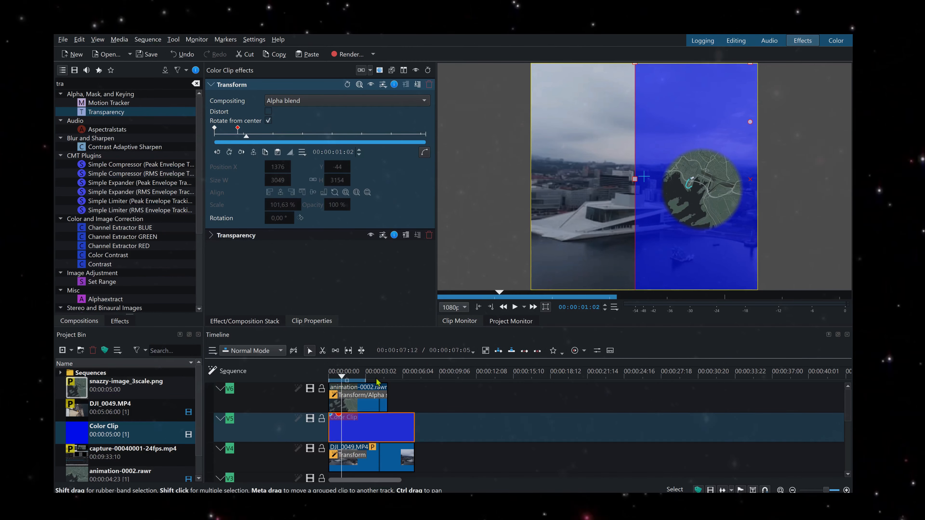
pyautogui.moveTo(350, 400)
pyautogui.mouseDown()
pyautogui.moveTo(363, 401)
pyautogui.moveTo(345, 388)
pyautogui.mouseUp()
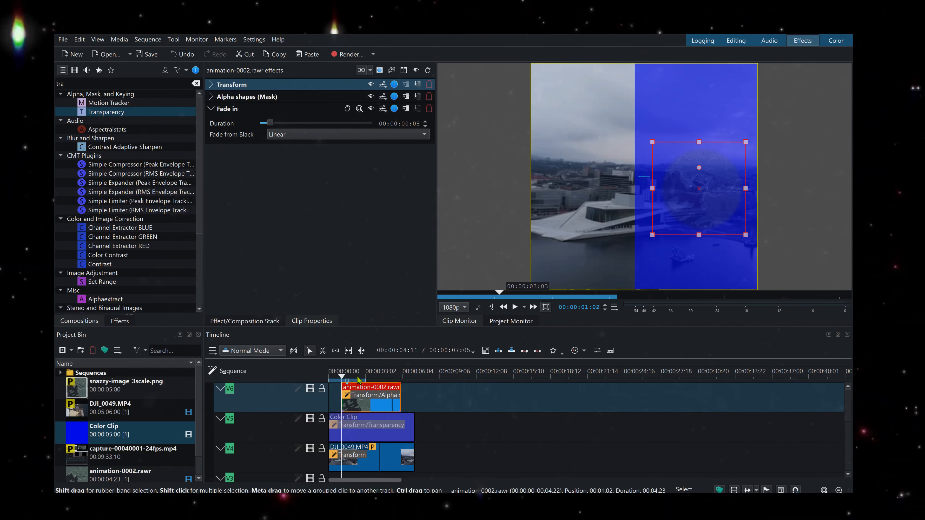
pyautogui.click(399, 392)
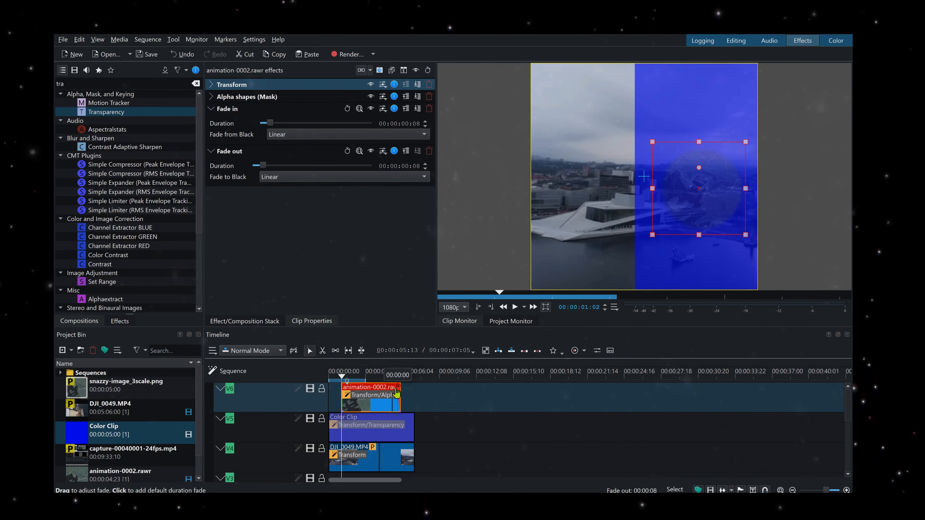
# Move the color clip's second Transform keyframe to 00:00:01:00 and add another keyframe at 00:00:05:14.
pyautogui.click(340, 377)
pyautogui.click(341, 429)
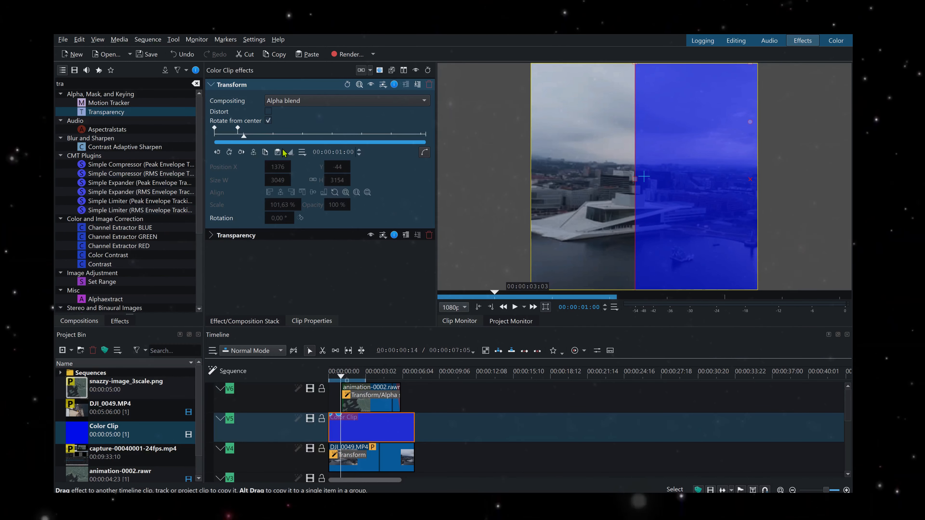
pyautogui.click(238, 131)
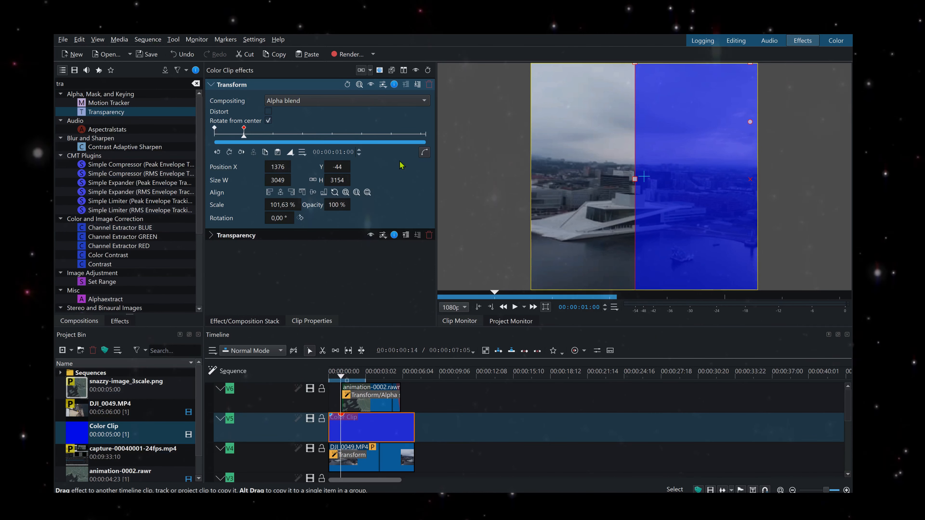
pyautogui.click(379, 135)
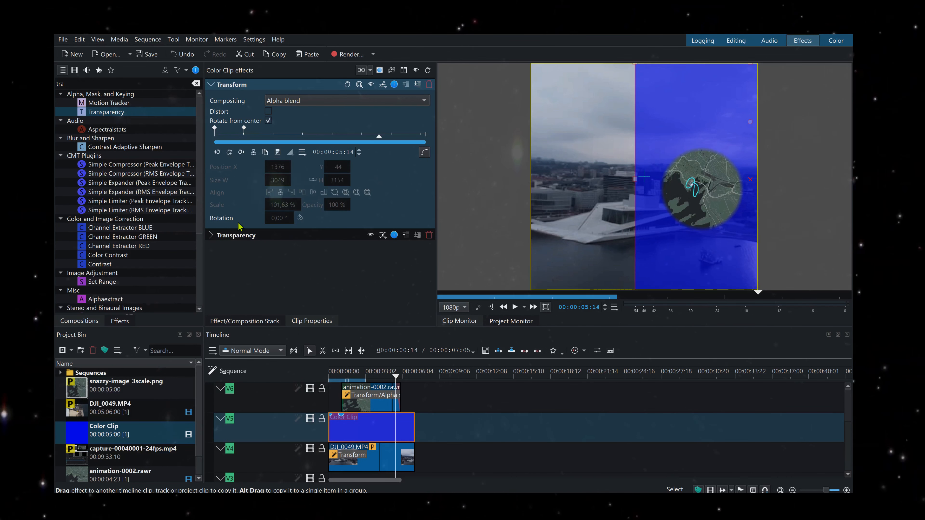
pyautogui.click(228, 153)
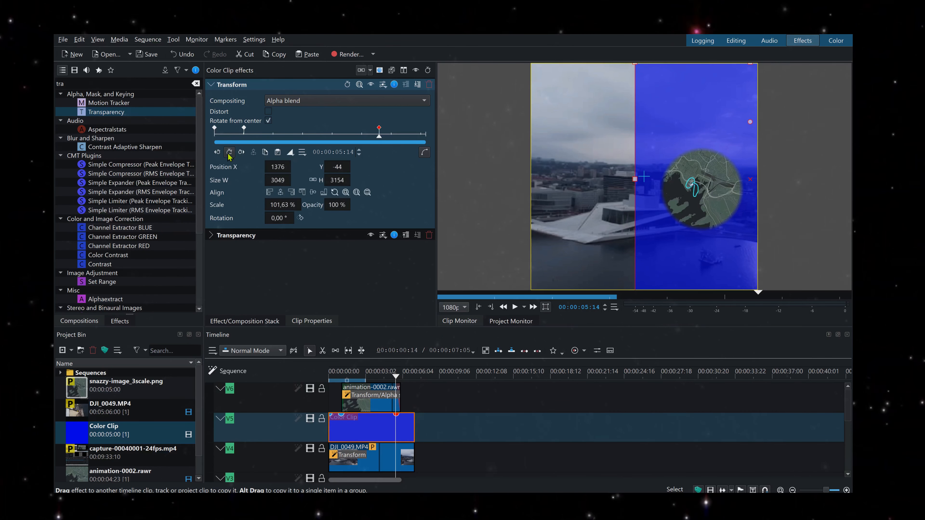
# At the first Transform keyframe, move the color panel out of frame to about X 2991, Y -173 and set the keyframe interpolation to Cubic In.
pyautogui.click(244, 129)
pyautogui.click(214, 129)
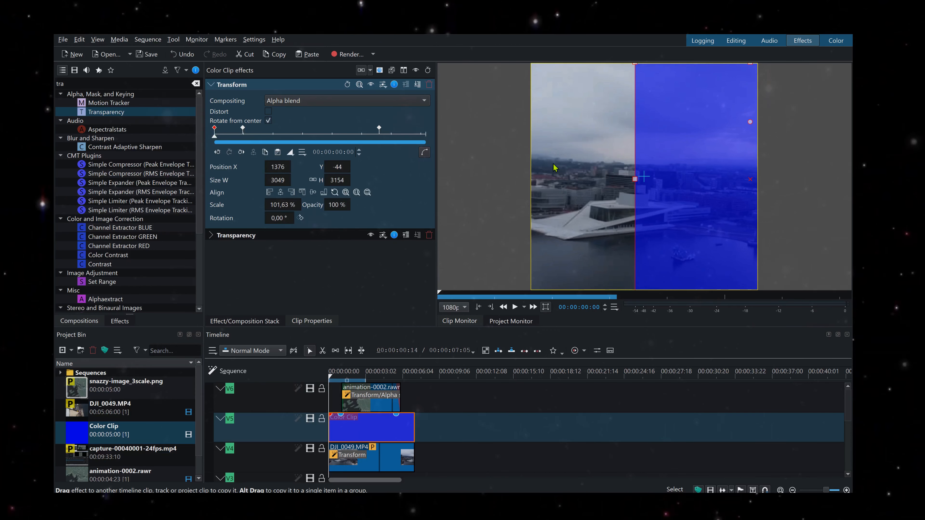
pyautogui.moveTo(676, 151); pyautogui.dragTo(799, 143)
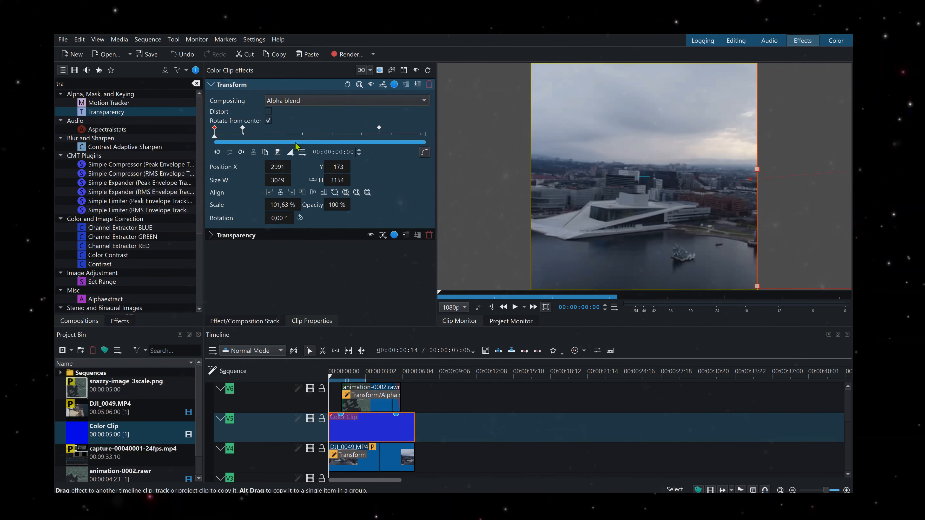
pyautogui.click(291, 153)
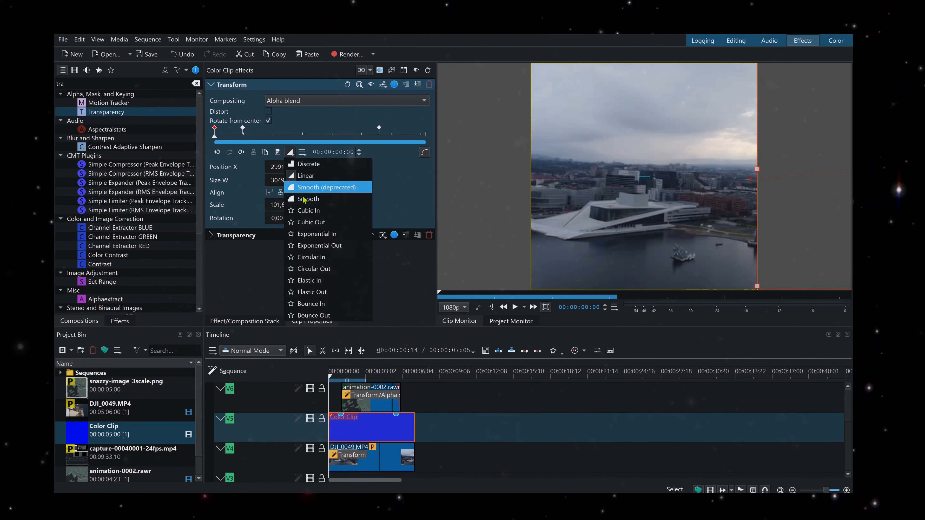
pyautogui.click(306, 210)
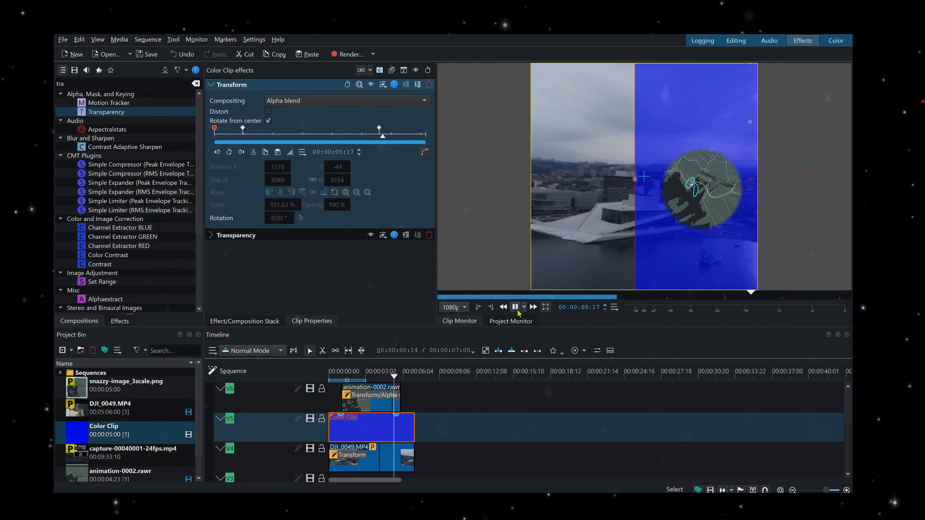
pyautogui.click(515, 308)
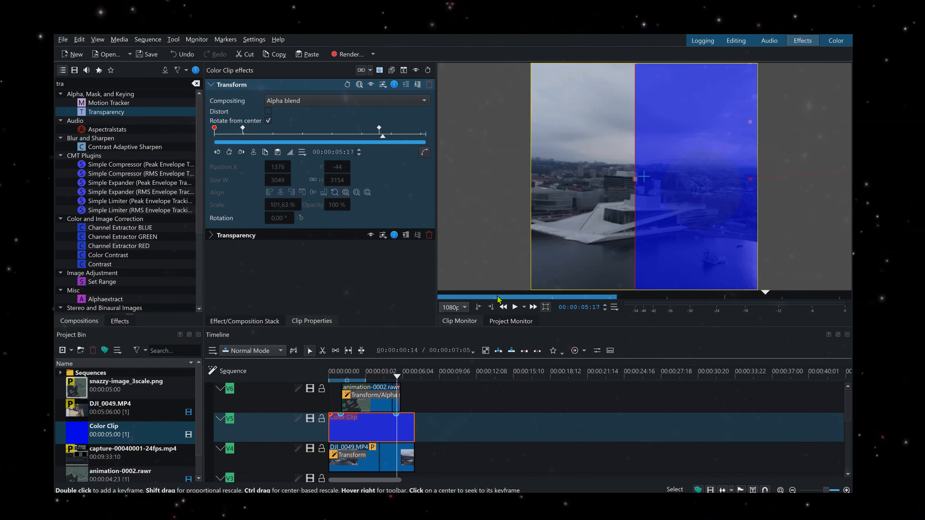
# Add a final Transform keyframe near 00:00:06:13, move the color panel off the frame's right side there, and play the animation from the start.
pyautogui.moveTo(392, 140); pyautogui.dragTo(407, 140)
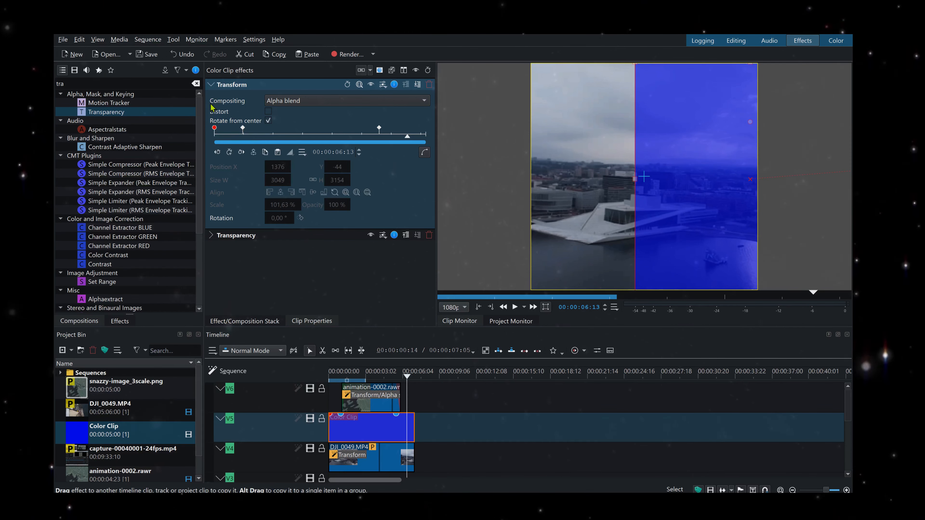
pyautogui.click(241, 152)
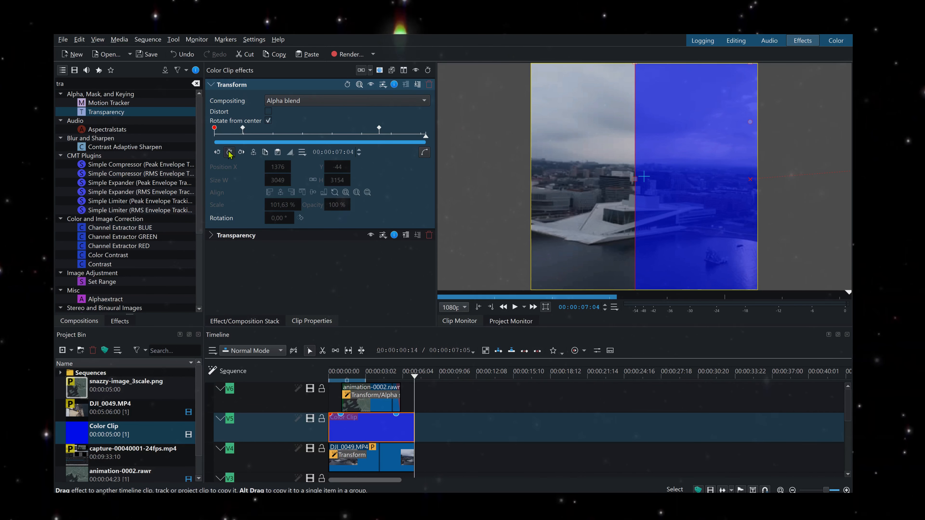
pyautogui.click(253, 152)
pyautogui.moveTo(428, 139); pyautogui.dragTo(408, 139)
pyautogui.moveTo(667, 206); pyautogui.dragTo(799, 203)
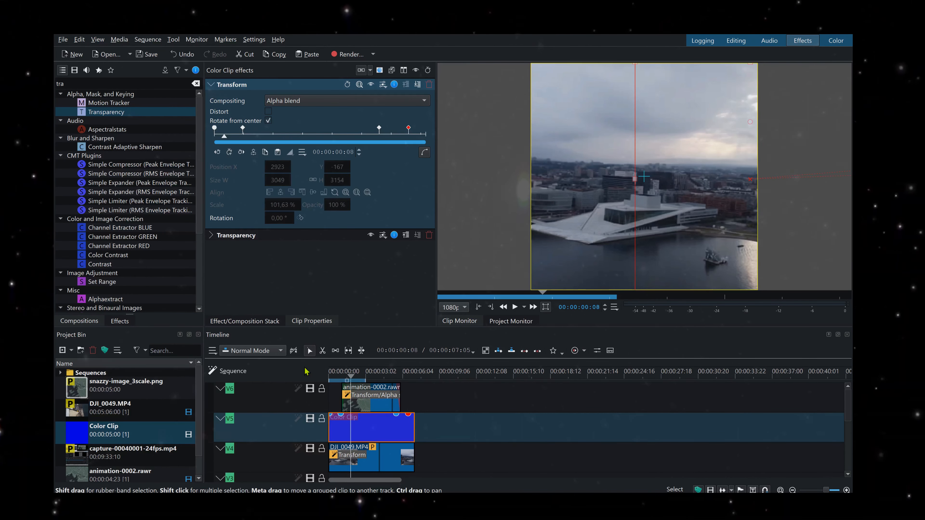
pyautogui.press('Home')
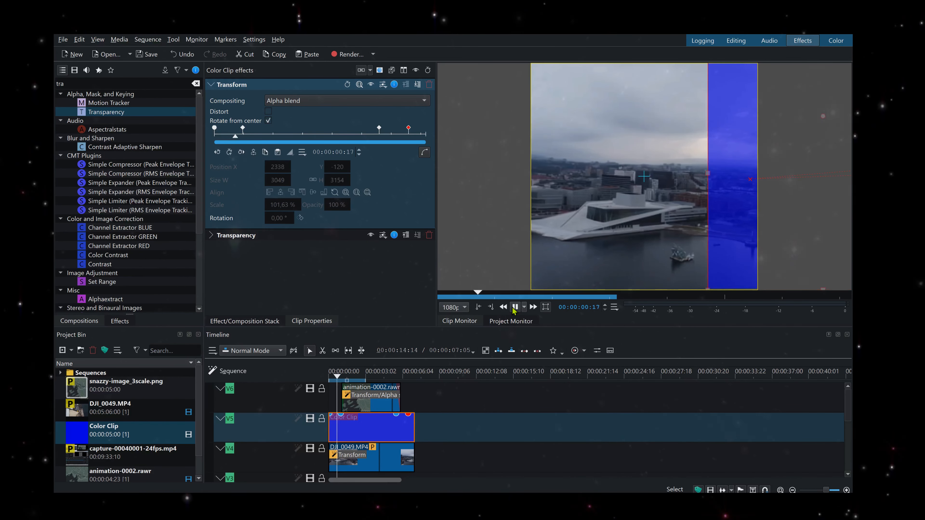
pyautogui.click(515, 307)
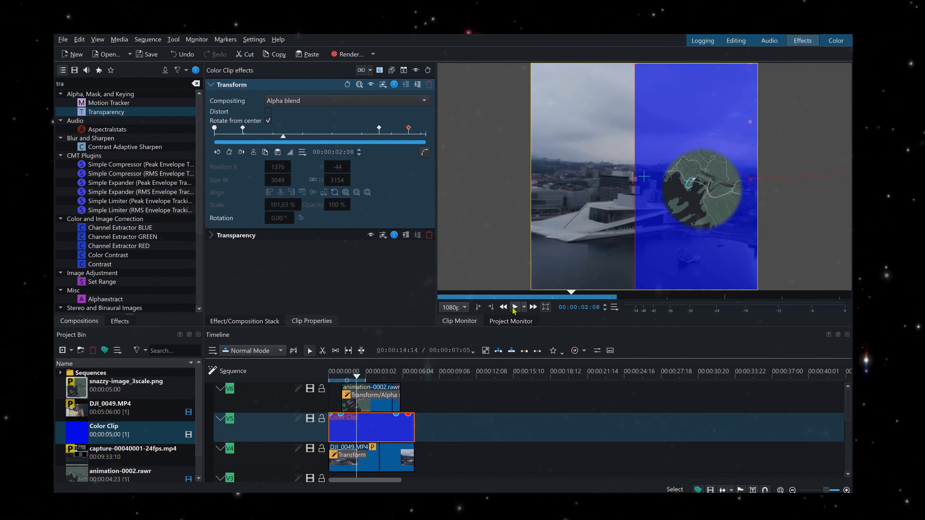
pyautogui.click(515, 307)
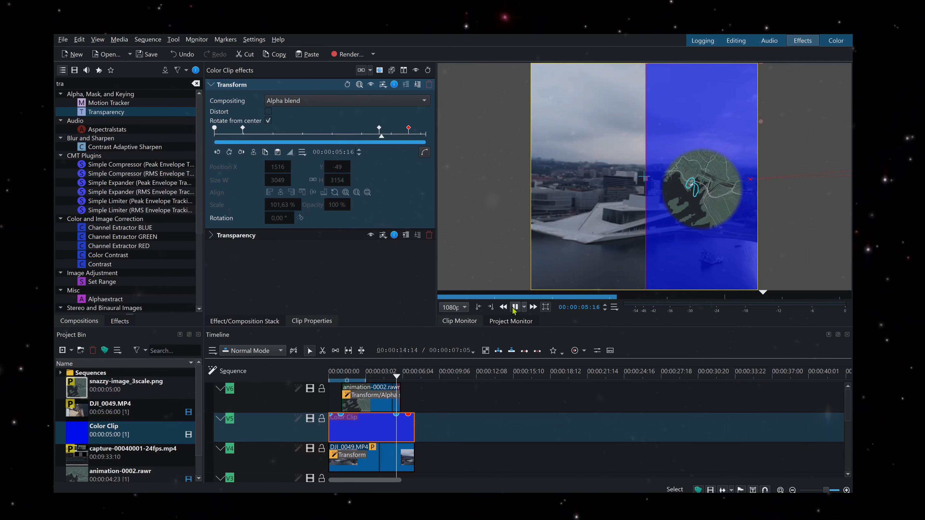
pyautogui.click(515, 307)
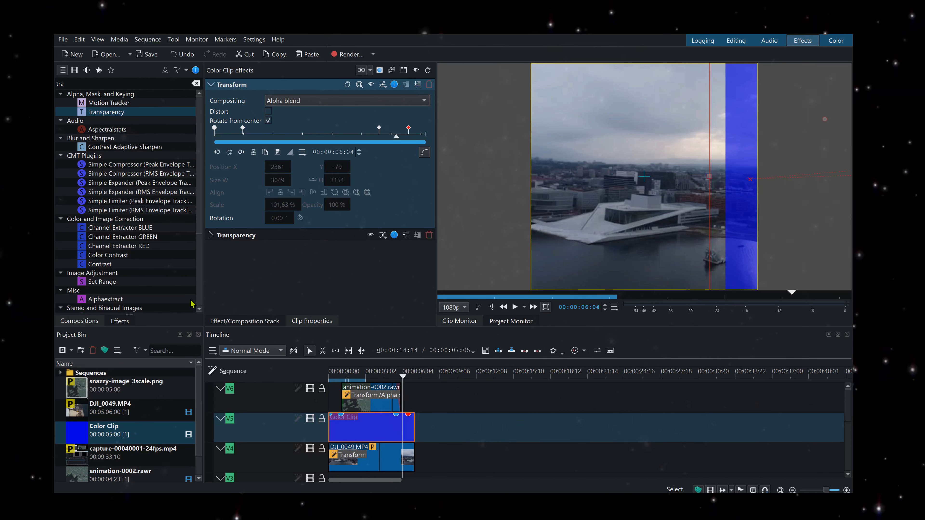
# Create a title clip reading "flight Path" with letter spacing 7, placed at about X 1667, Y 986.
pyautogui.click(72, 351)
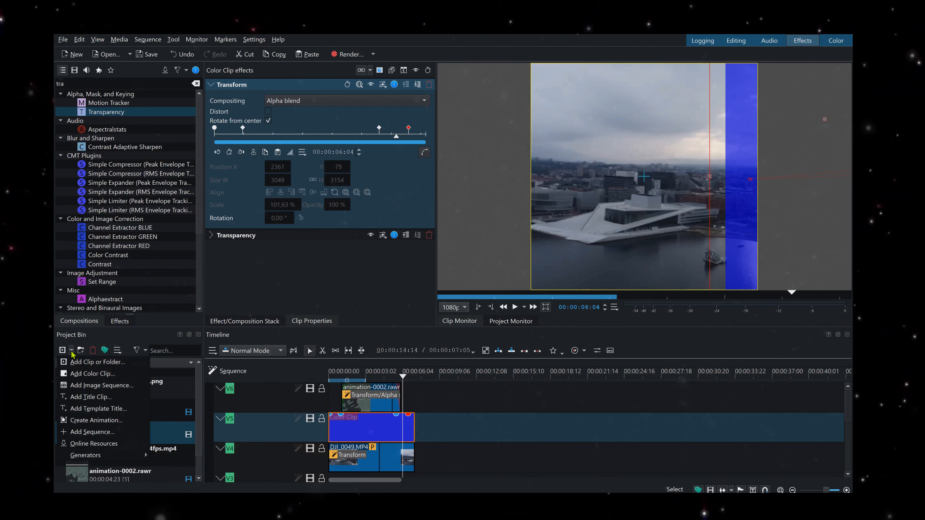
pyautogui.click(101, 397)
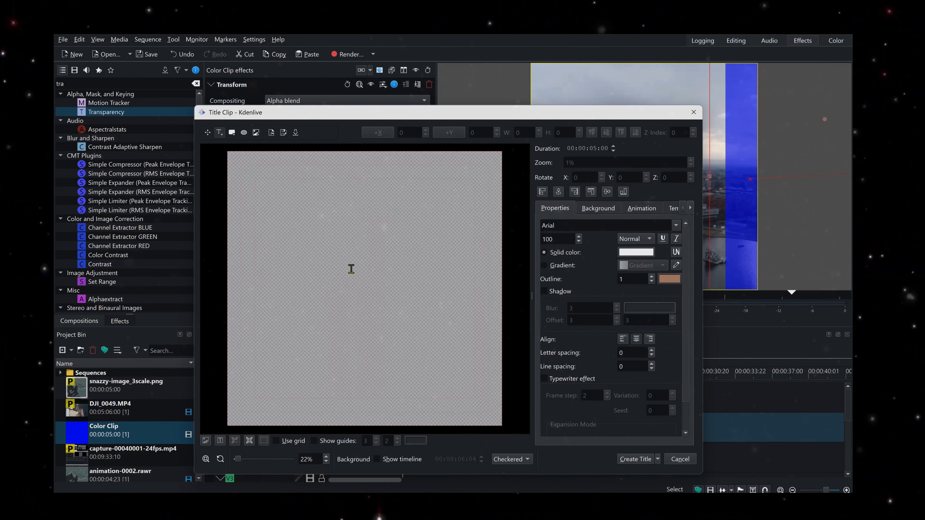
pyautogui.click(355, 266)
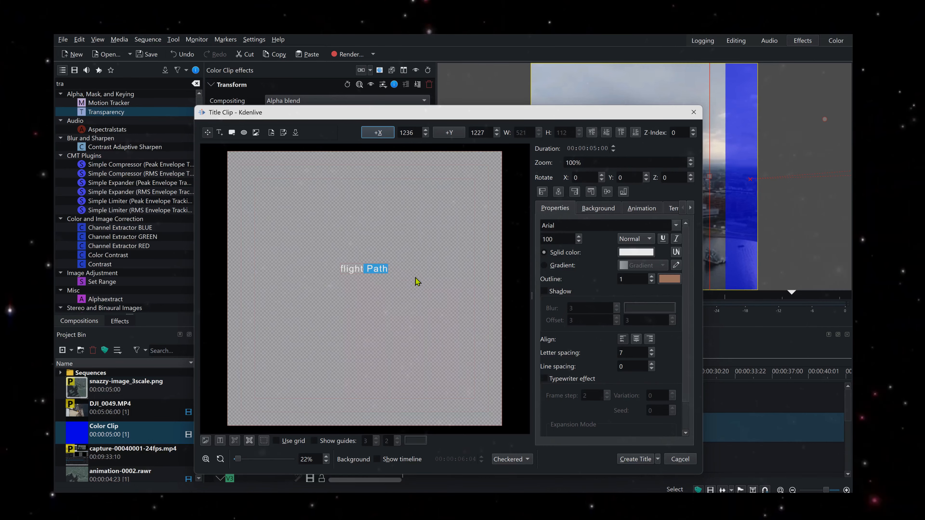
pyautogui.click(389, 310)
pyautogui.moveTo(357, 262); pyautogui.dragTo(387, 250)
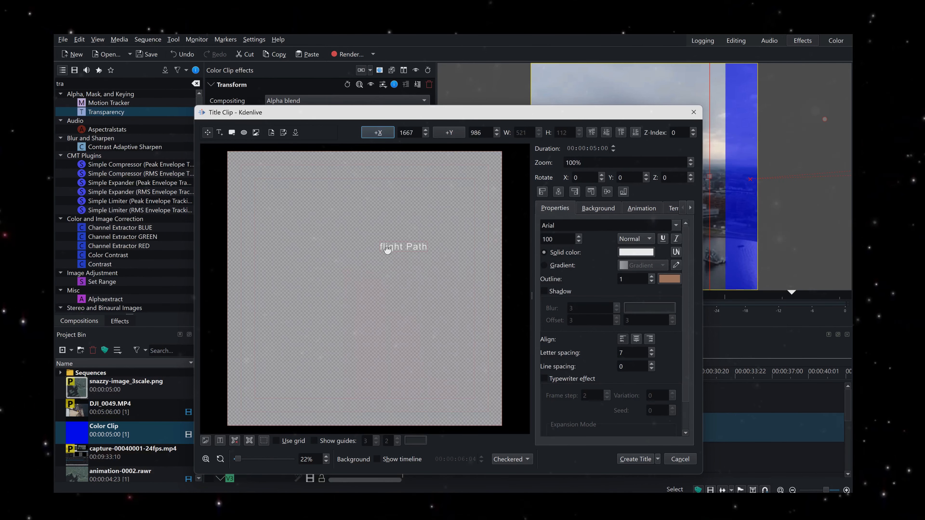
pyautogui.click(620, 460)
# Insert one new video track above V6.
pyautogui.doubleClick(307, 401)
pyautogui.rightClick(291, 395)
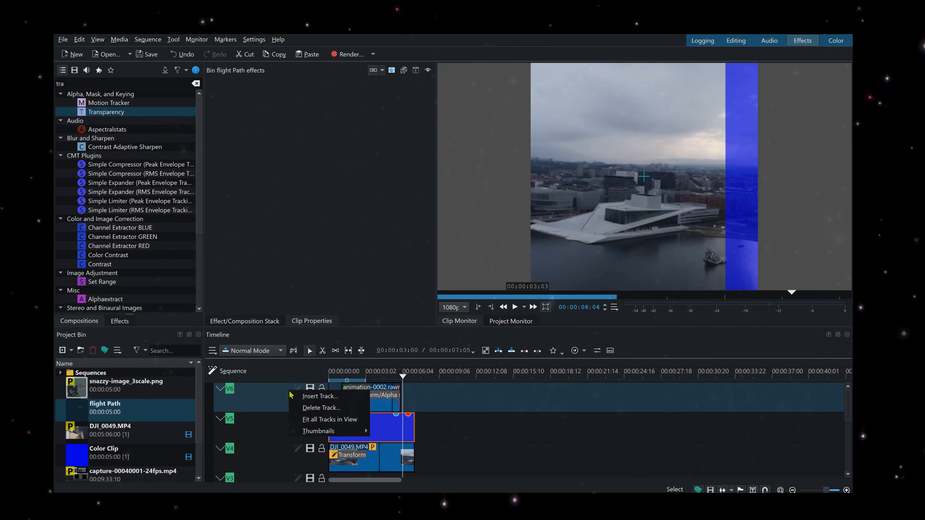
pyautogui.click(315, 397)
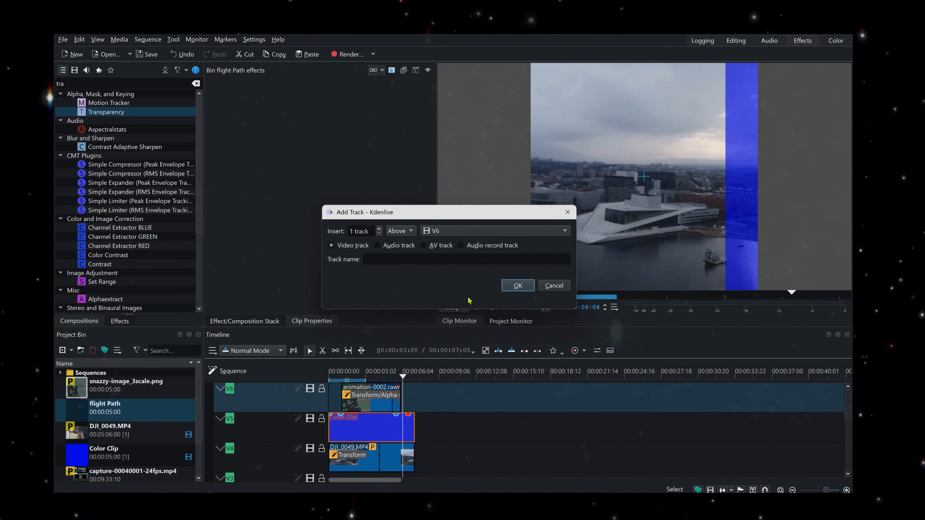
pyautogui.click(518, 285)
pyautogui.scroll(-1, 128, 445)
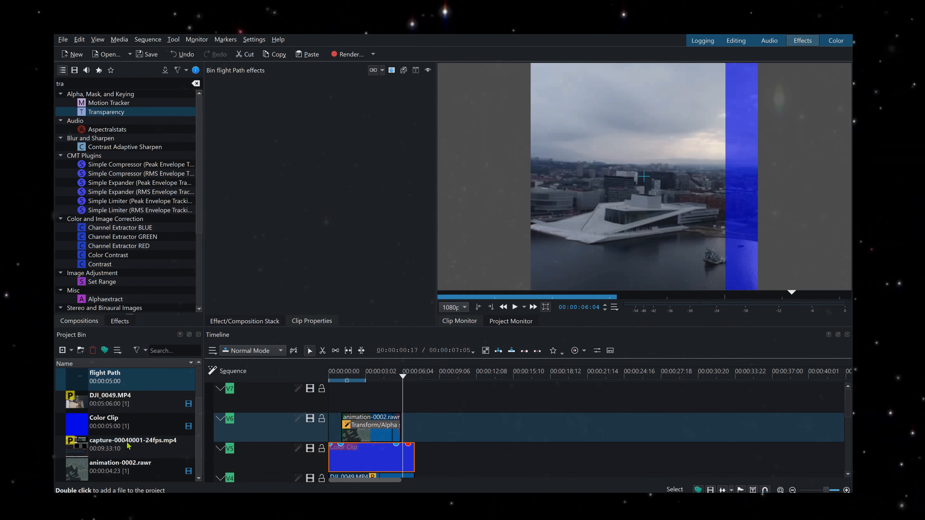
pyautogui.scroll(1, 128, 445)
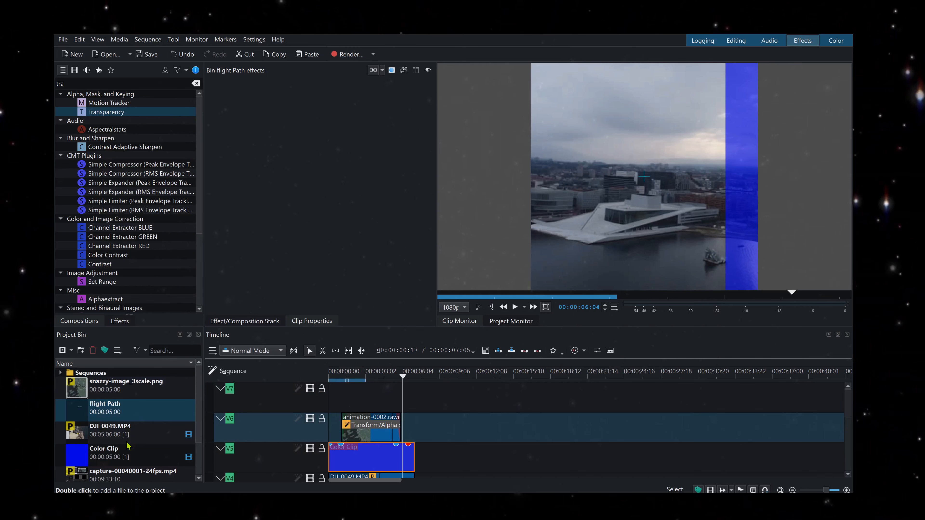
pyautogui.scroll(-1, 128, 445)
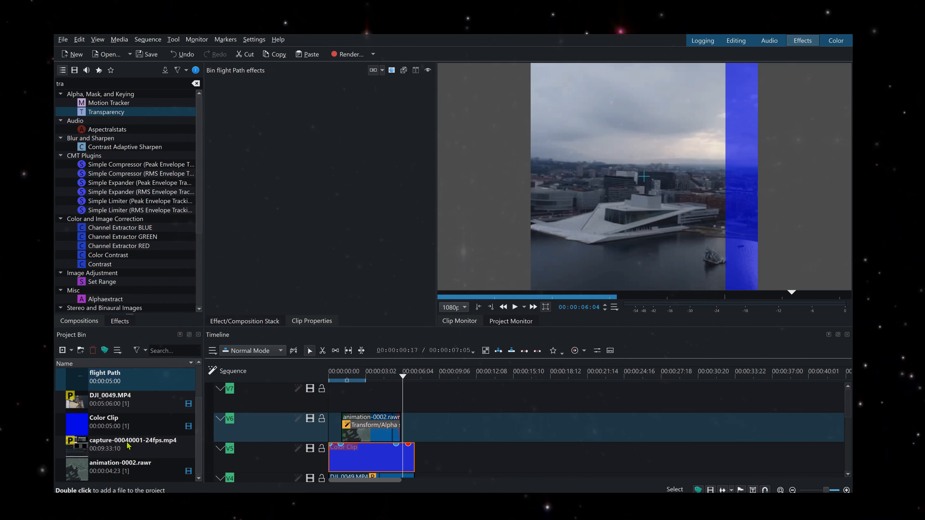
pyautogui.scroll(1, 128, 445)
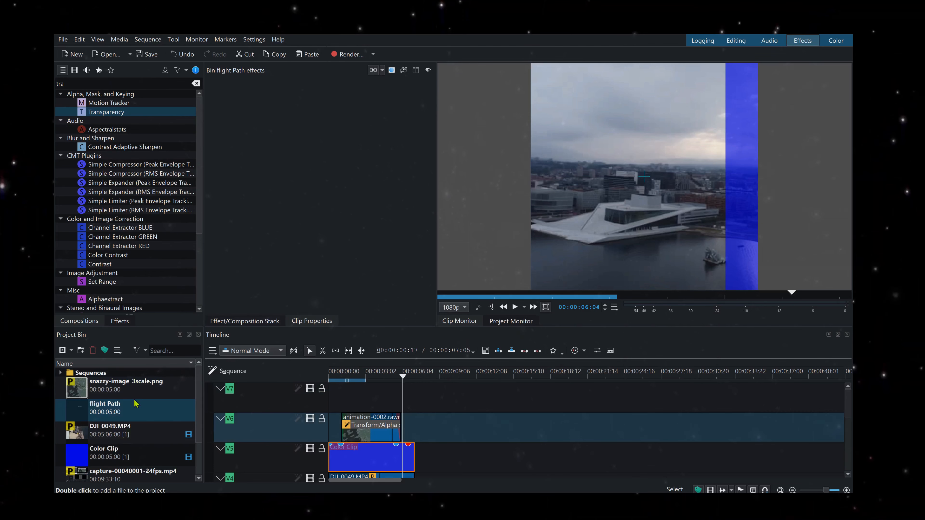
pyautogui.scroll(-1, 134, 407)
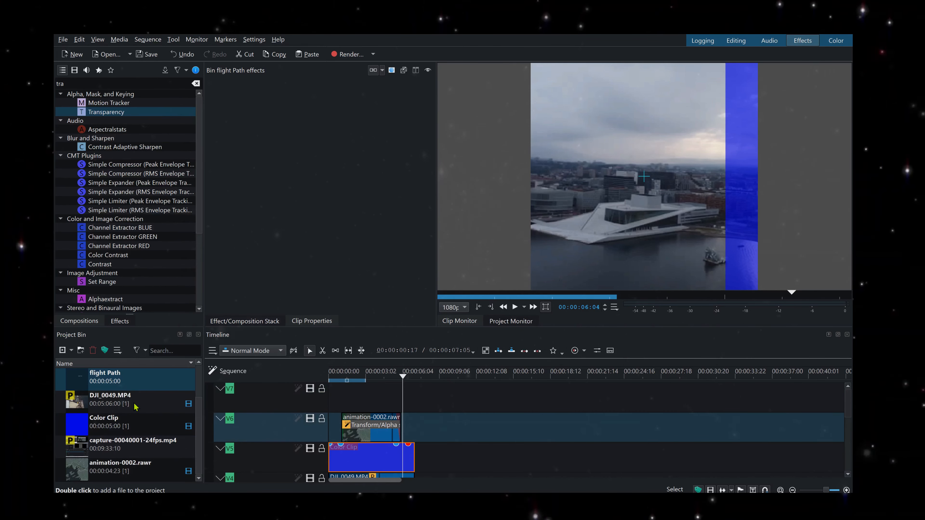
# Create another title clip reading "Flight Path" with a capital F.
pyautogui.click(71, 351)
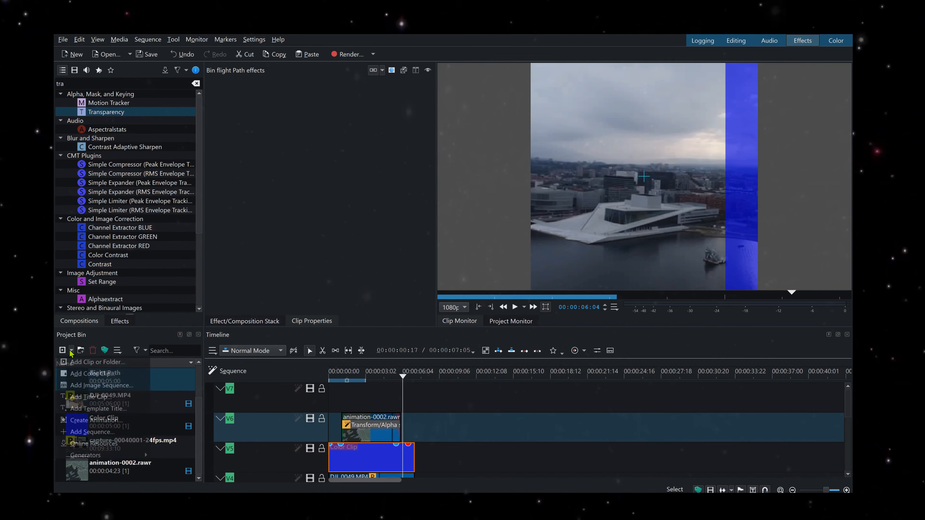
pyautogui.click(181, 366)
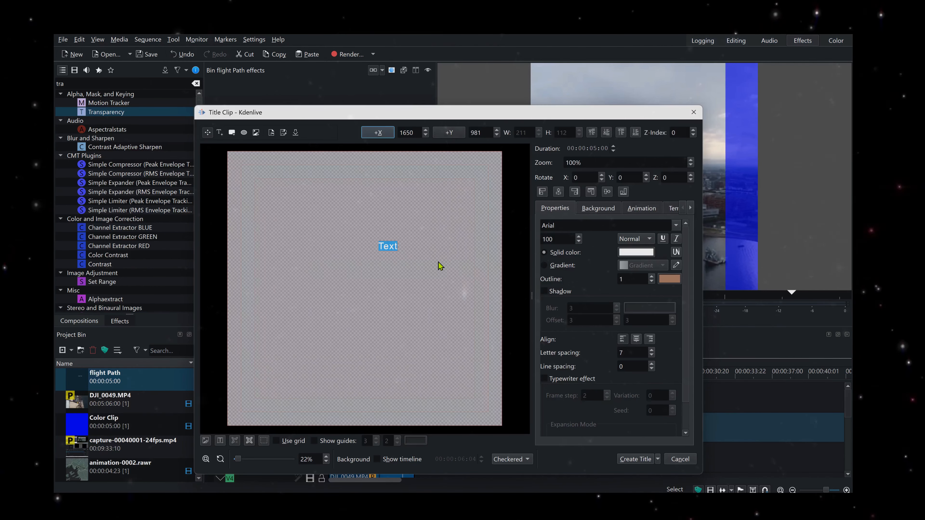
pyautogui.write('FLgiht')
pyautogui.press('BackSpace')
pyautogui.press('BackSpace')
pyautogui.press('BackSpace')
pyautogui.press('BackSpace')
pyautogui.press('BackSpace')
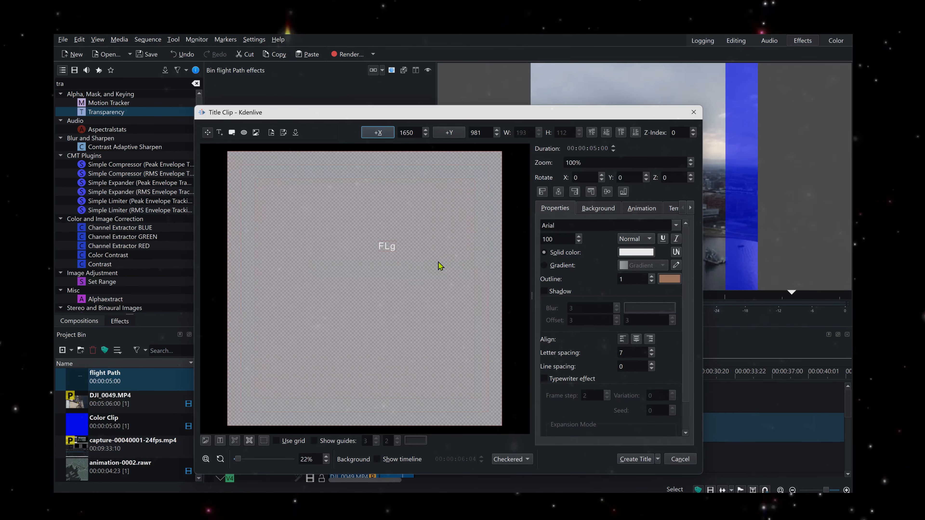
pyautogui.write('light Path')
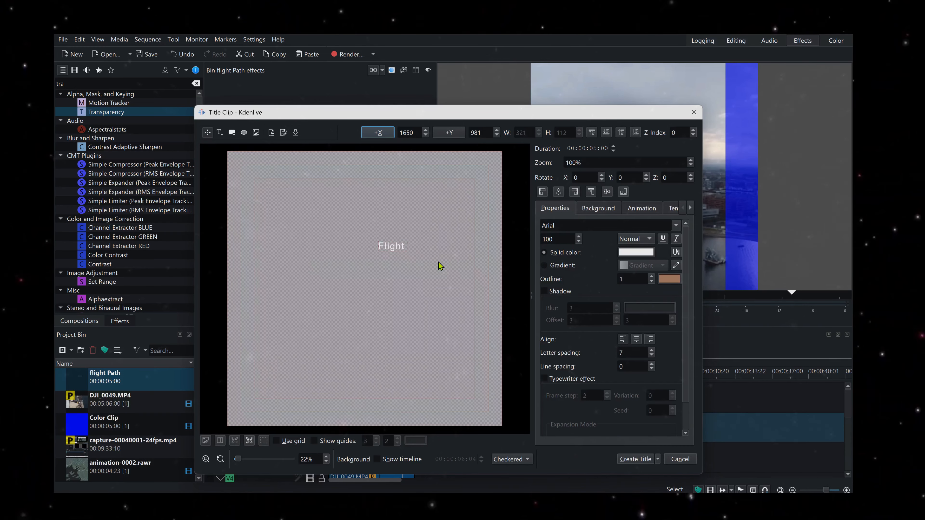
pyautogui.click(631, 460)
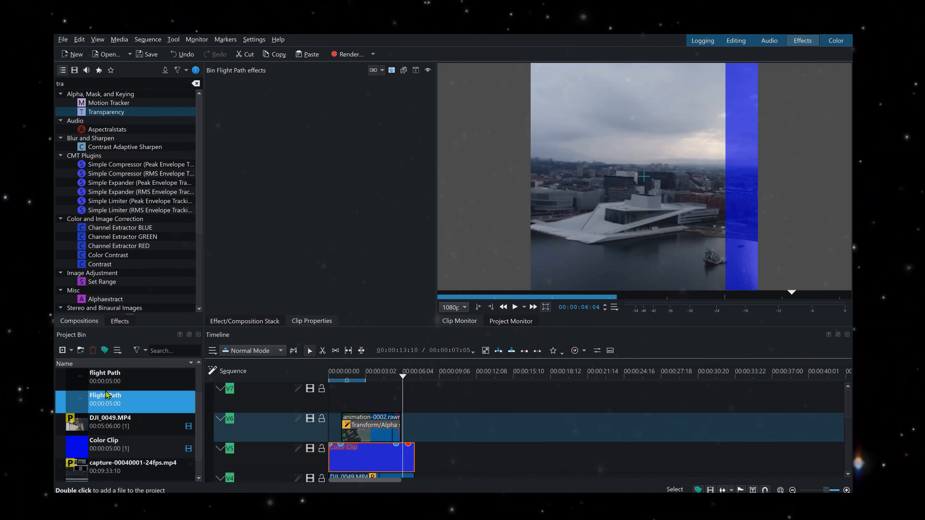
# Place the lowercase "flight Path" title on track V7, starting in line with the animation clip, and preview the frame at 00:00:02:15.
pyautogui.moveTo(107, 380); pyautogui.dragTo(358, 402)
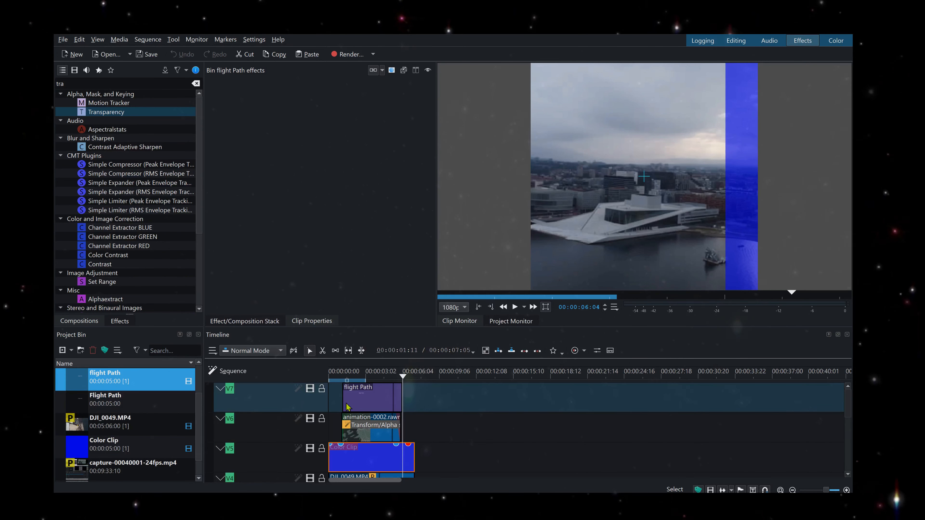
pyautogui.click(360, 374)
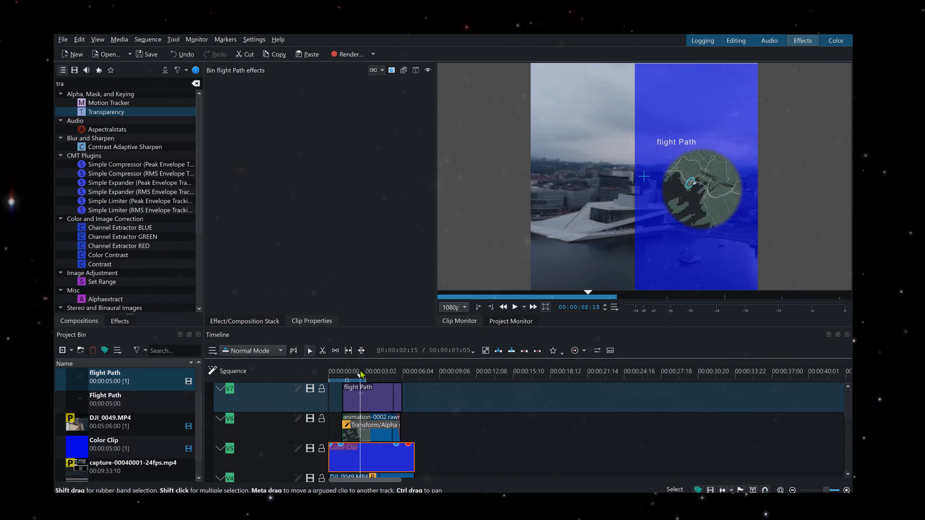
# Apply the TypeWriter (for title clips) effect to the "flight Path" title on V7 and play the result.
pyautogui.click(362, 397)
pyautogui.rightClick(362, 397)
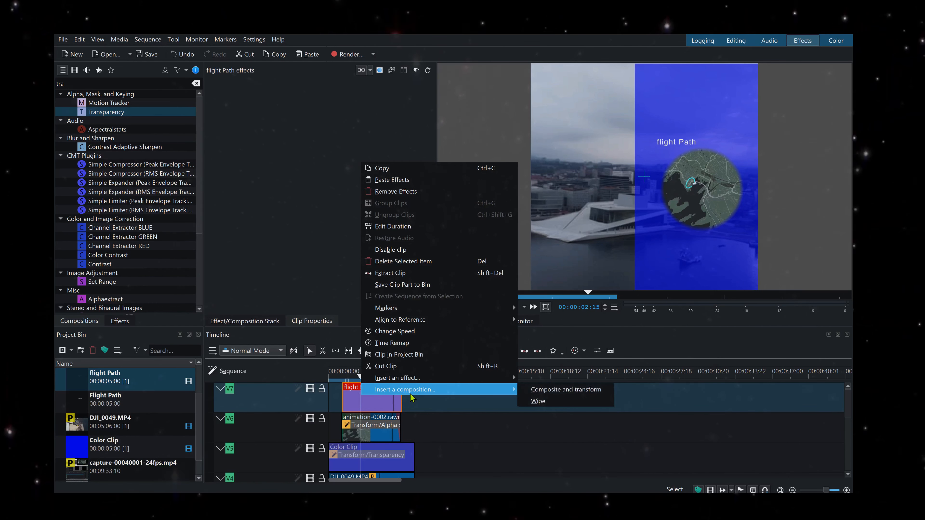
pyautogui.moveTo(411, 382)
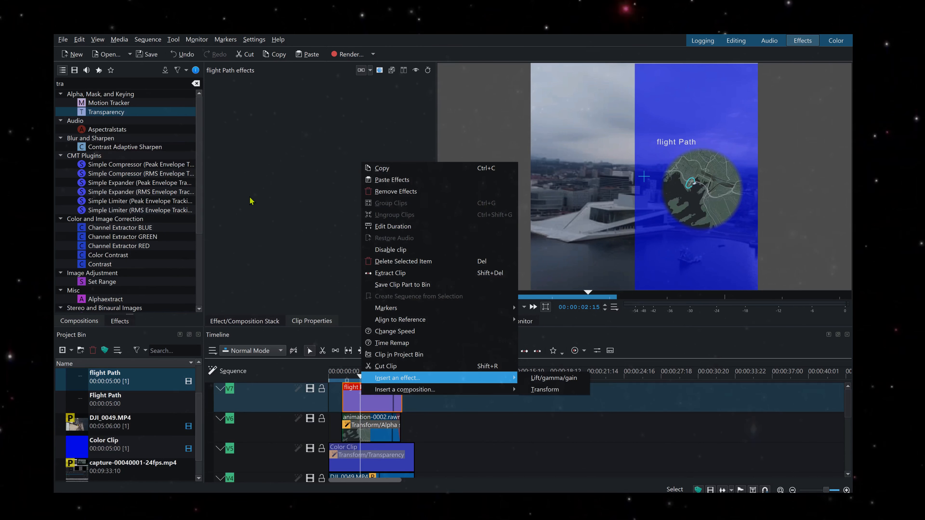
pyautogui.click(101, 83)
pyautogui.write('type')
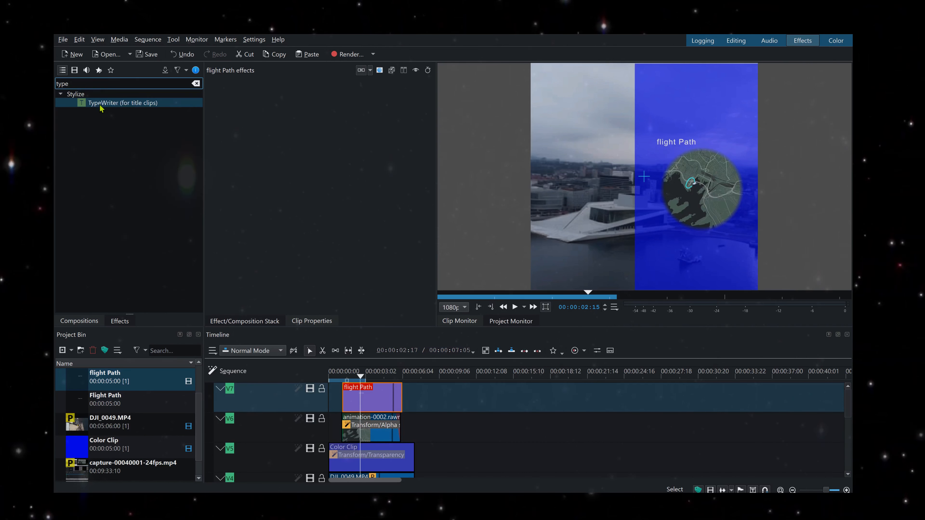
pyautogui.moveTo(101, 106); pyautogui.dragTo(297, 127)
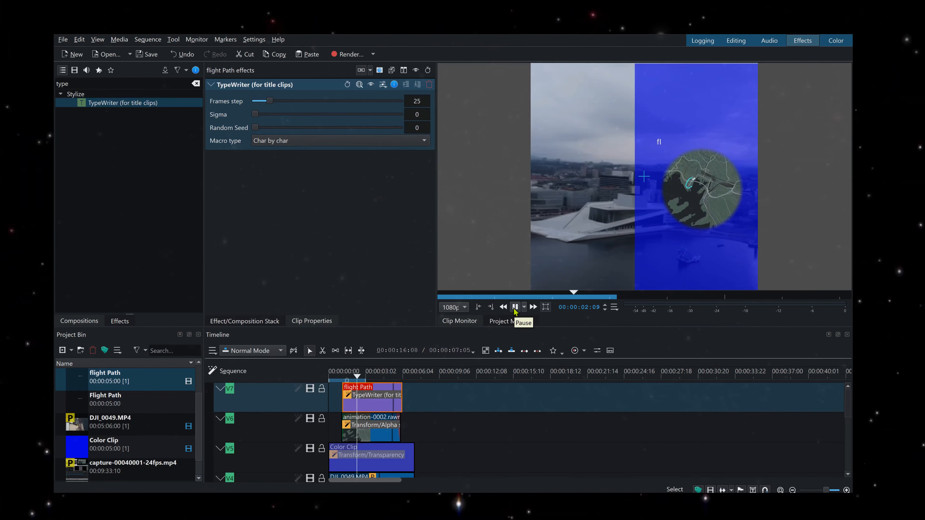
pyautogui.click(515, 309)
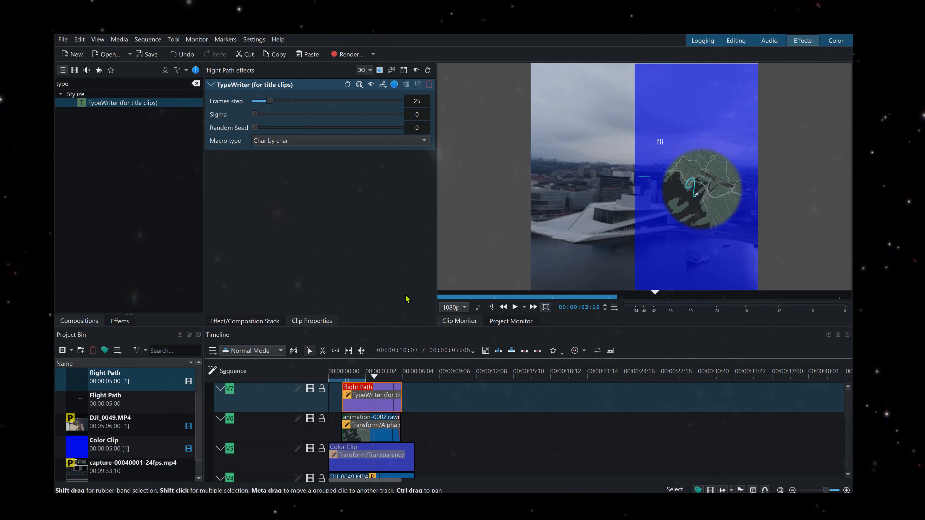
# Set the TypeWriter effect's frames step to 3 and play the title animation from near the clip's start.
pyautogui.click(422, 101)
pyautogui.press('BackSpace')
pyautogui.press('BackSpace')
pyautogui.write('6')
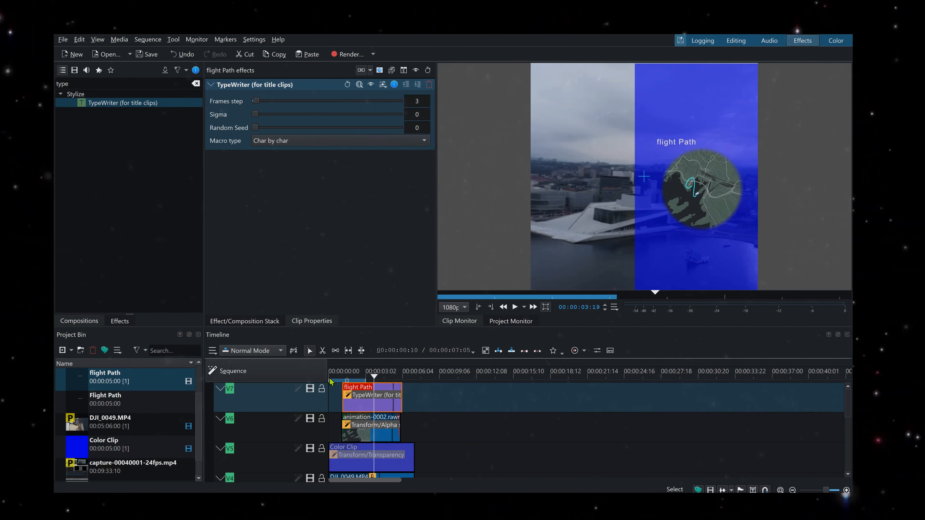
pyautogui.click(344, 372)
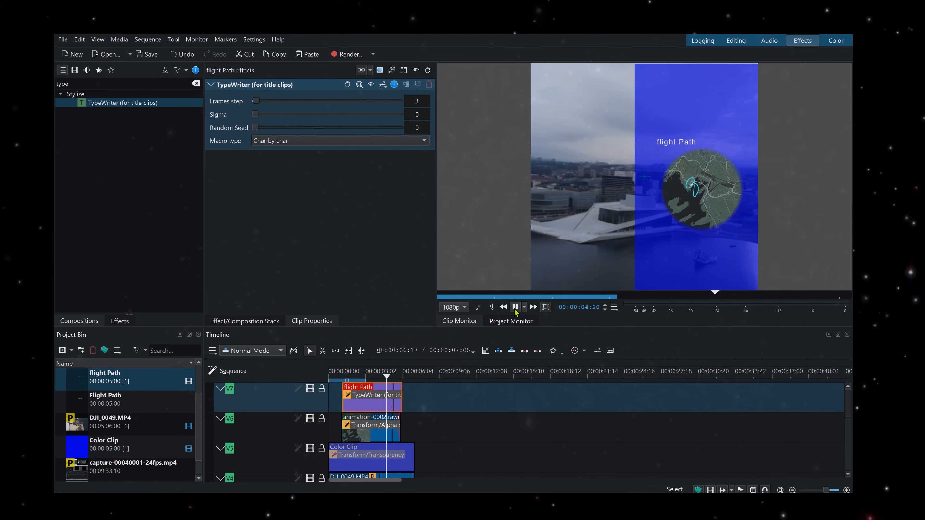
pyautogui.click(515, 307)
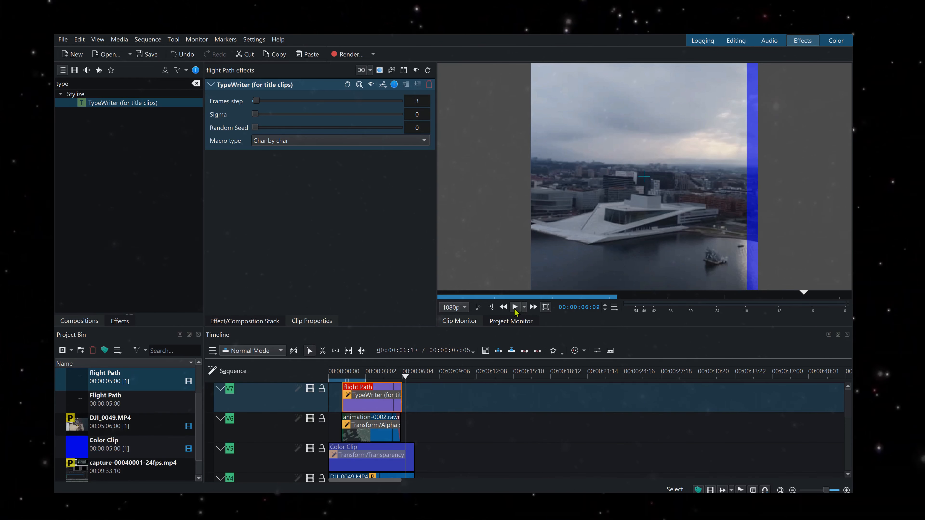